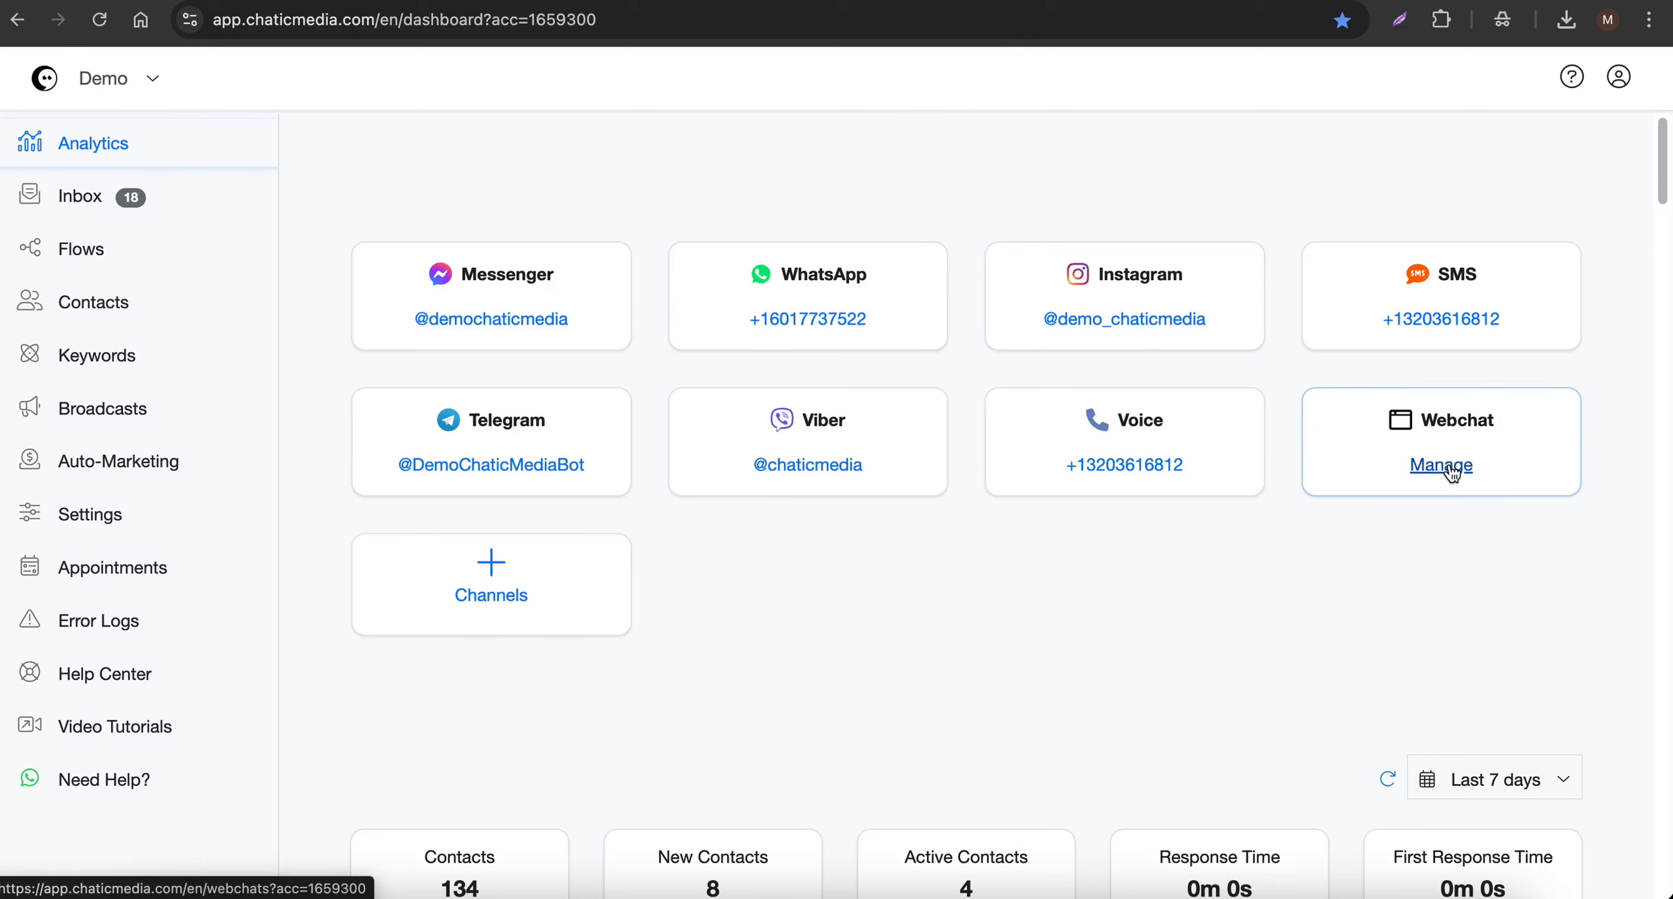
- Open the webchat management page, then open the Website AI Chatbot folder within All Free Templates in Flows
left_click(1452, 472)
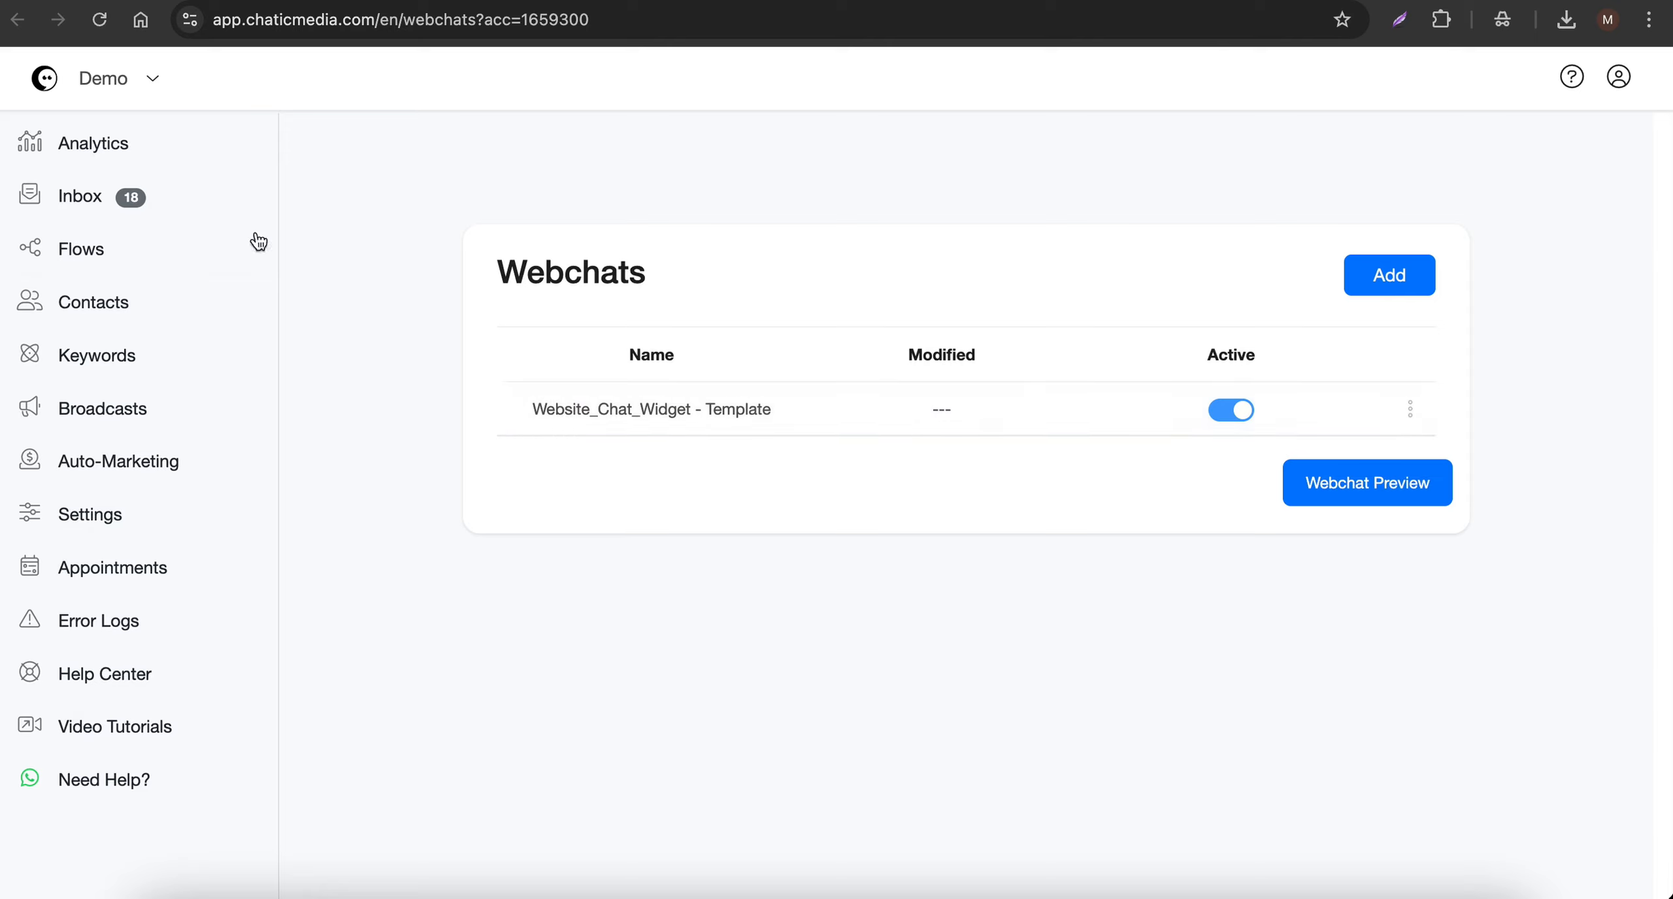
left_click(61, 253)
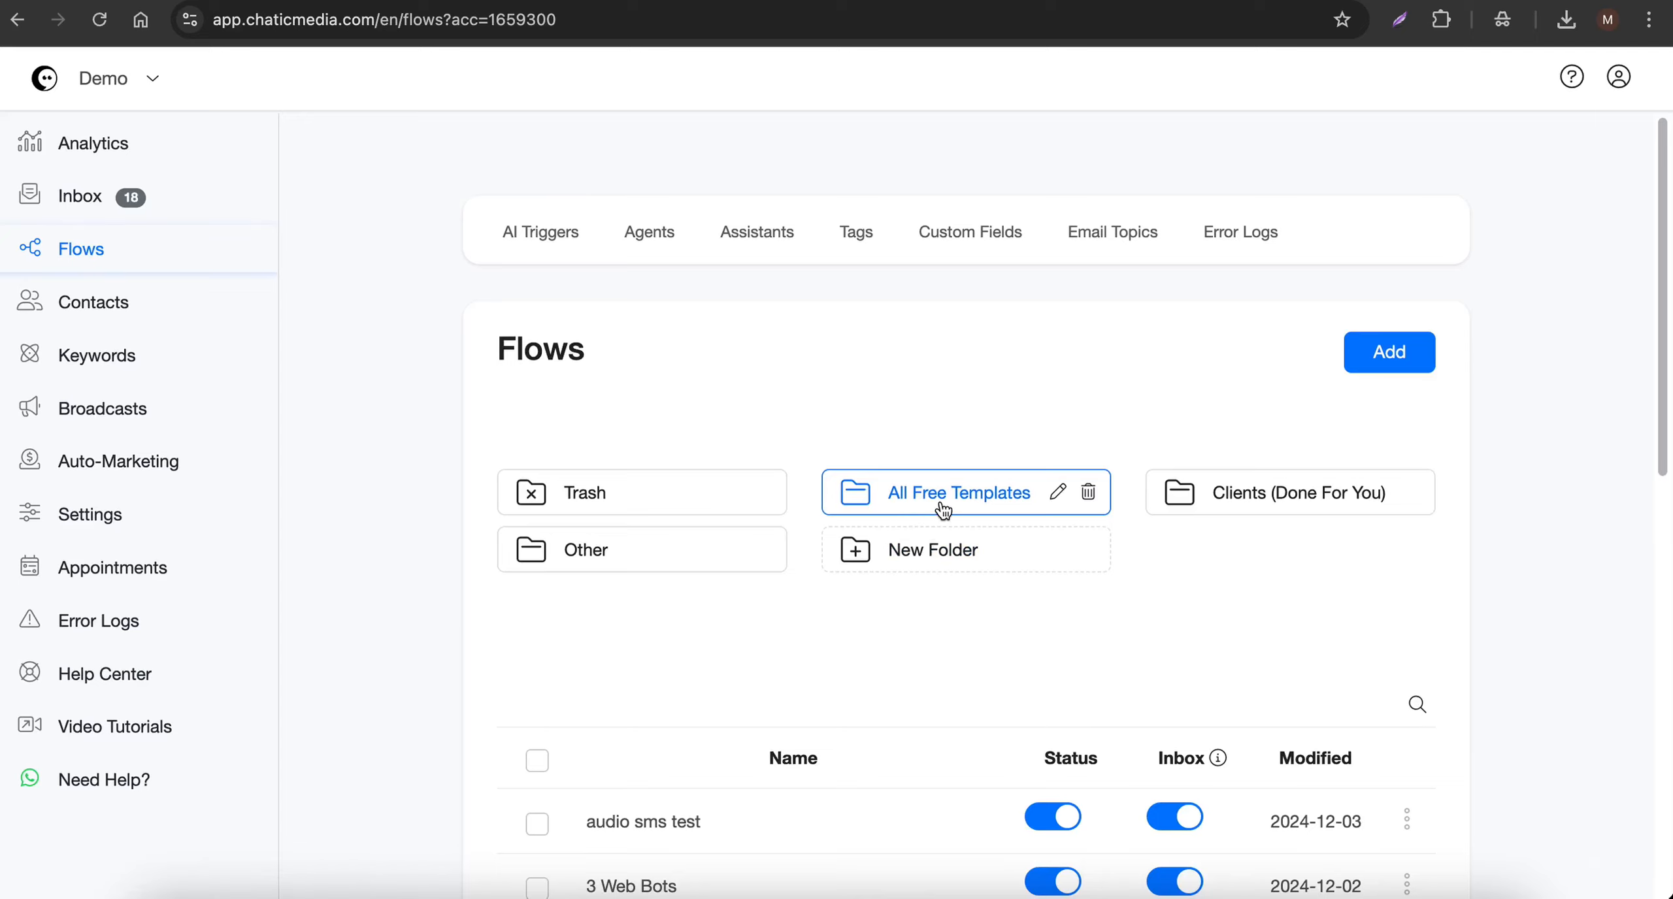
left_click(943, 508)
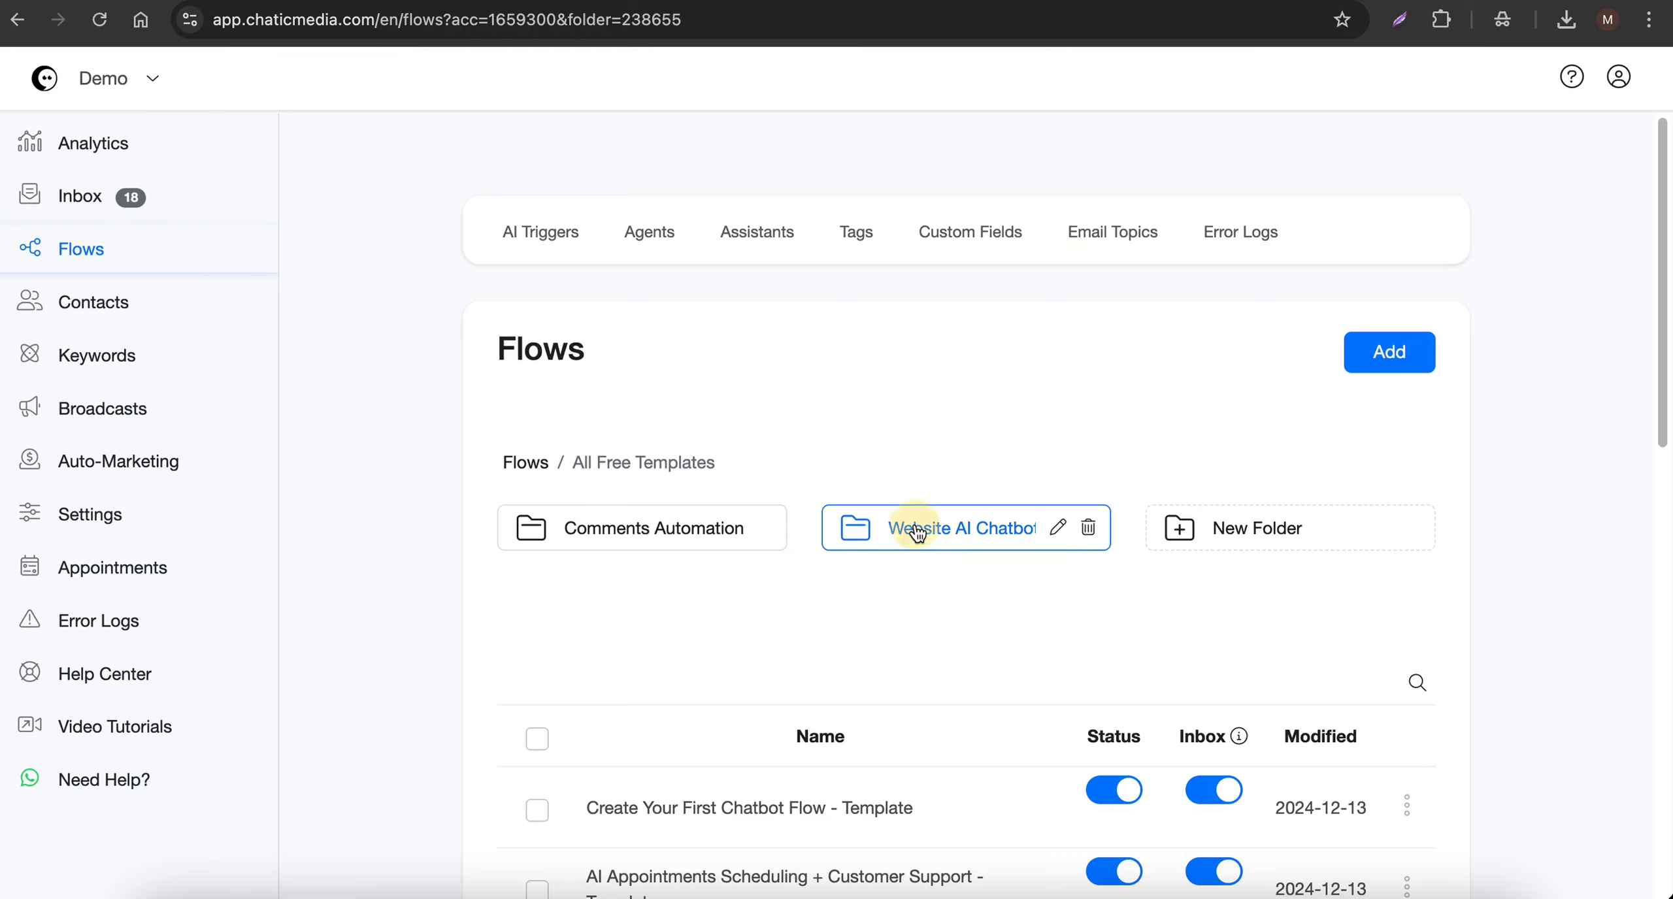
left_click(918, 530)
scroll(824, 591, "down", 4)
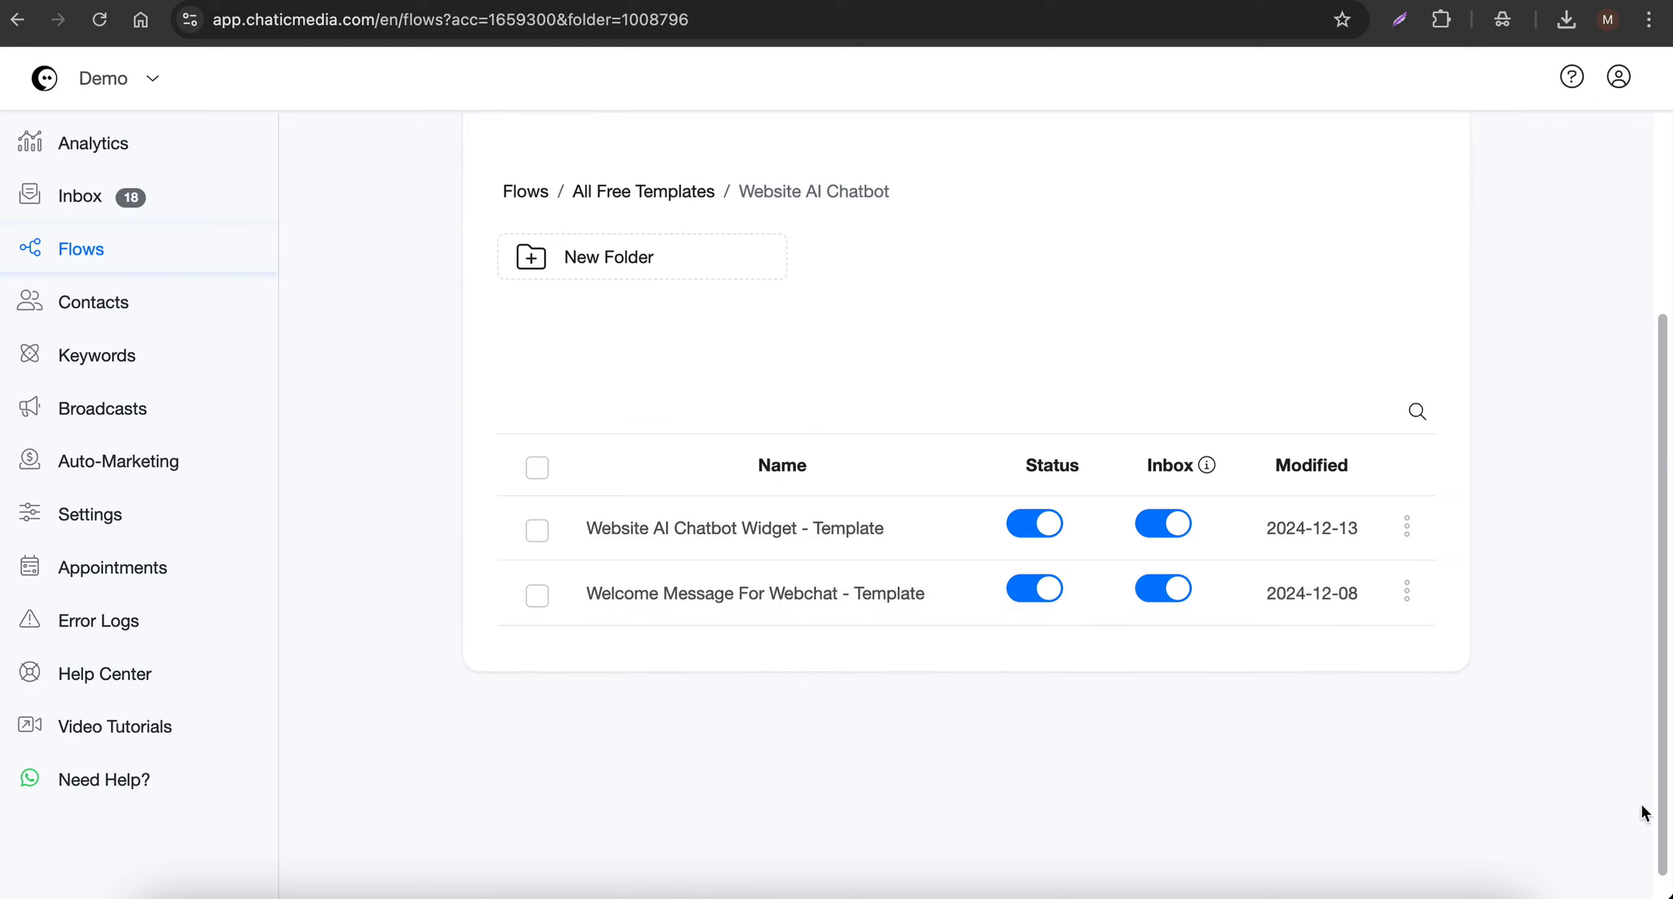
- Return to the Webchats page and get the embed code of the Website_Chat_Widget - Template webchat
left_click(1045, 0)
left_click(1440, 465)
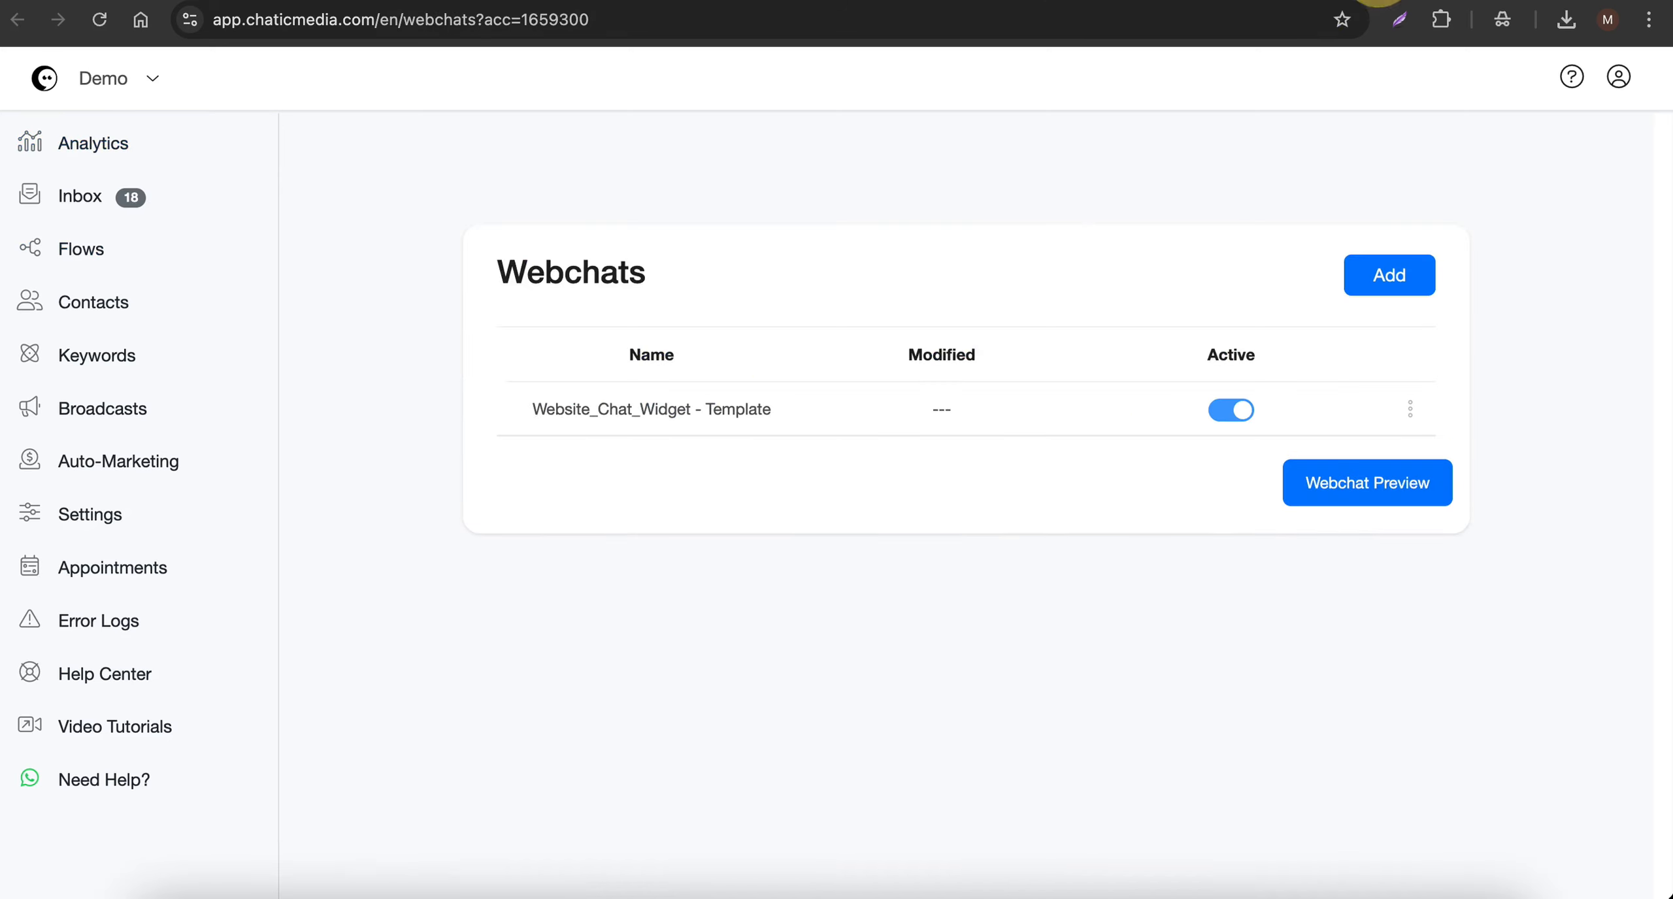
left_click(1406, 412)
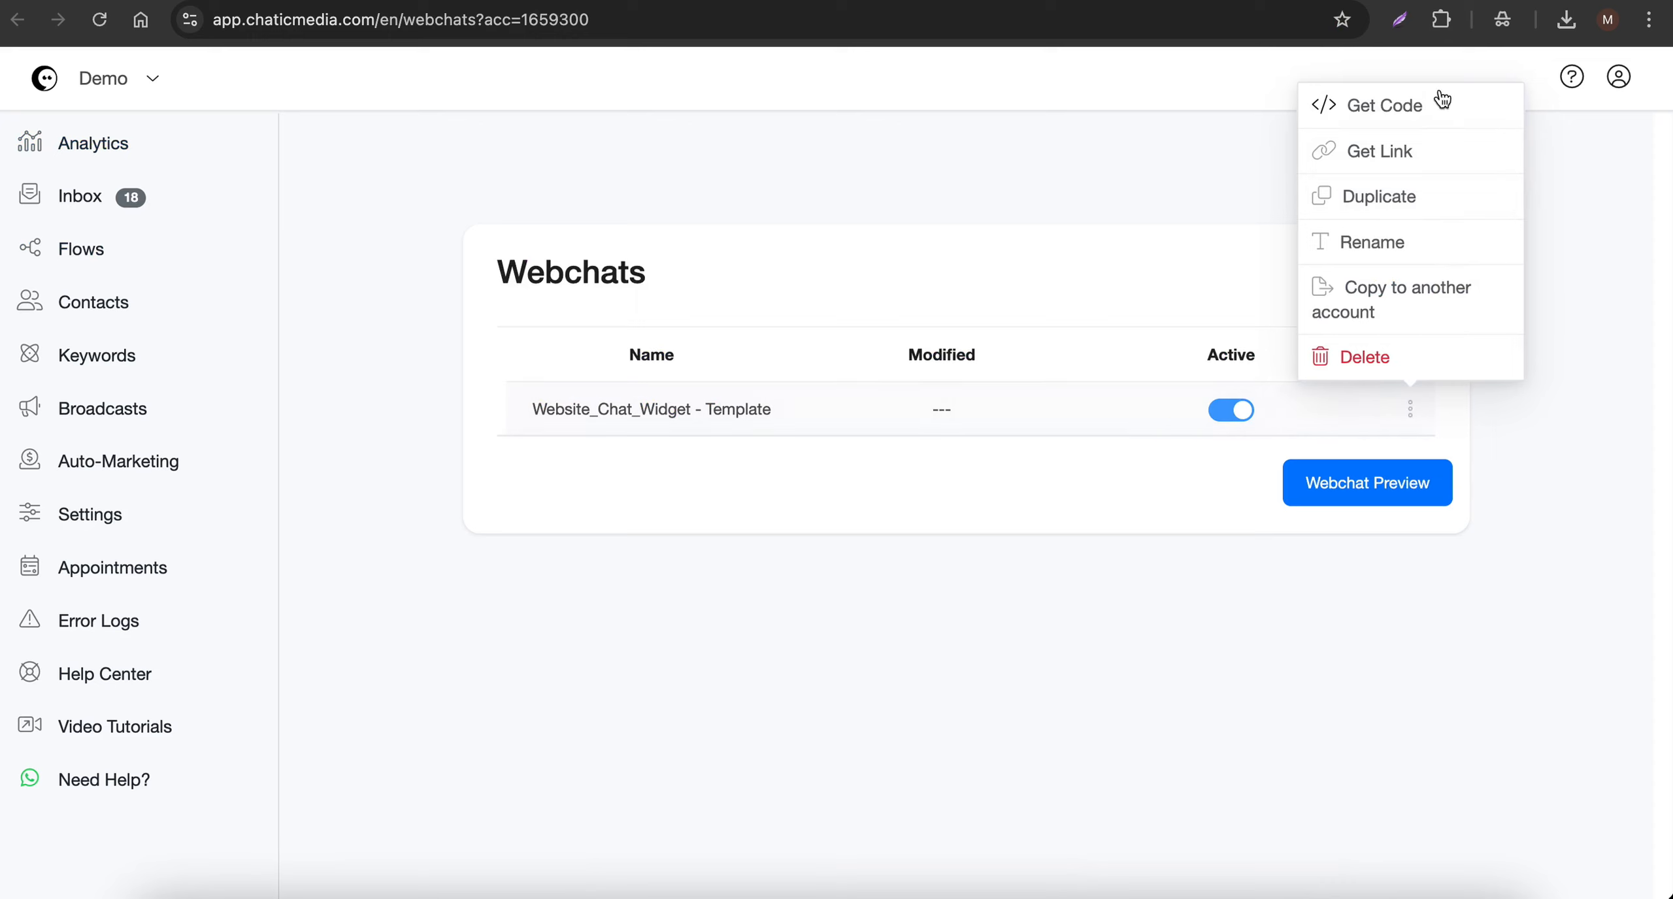
left_click(1403, 111)
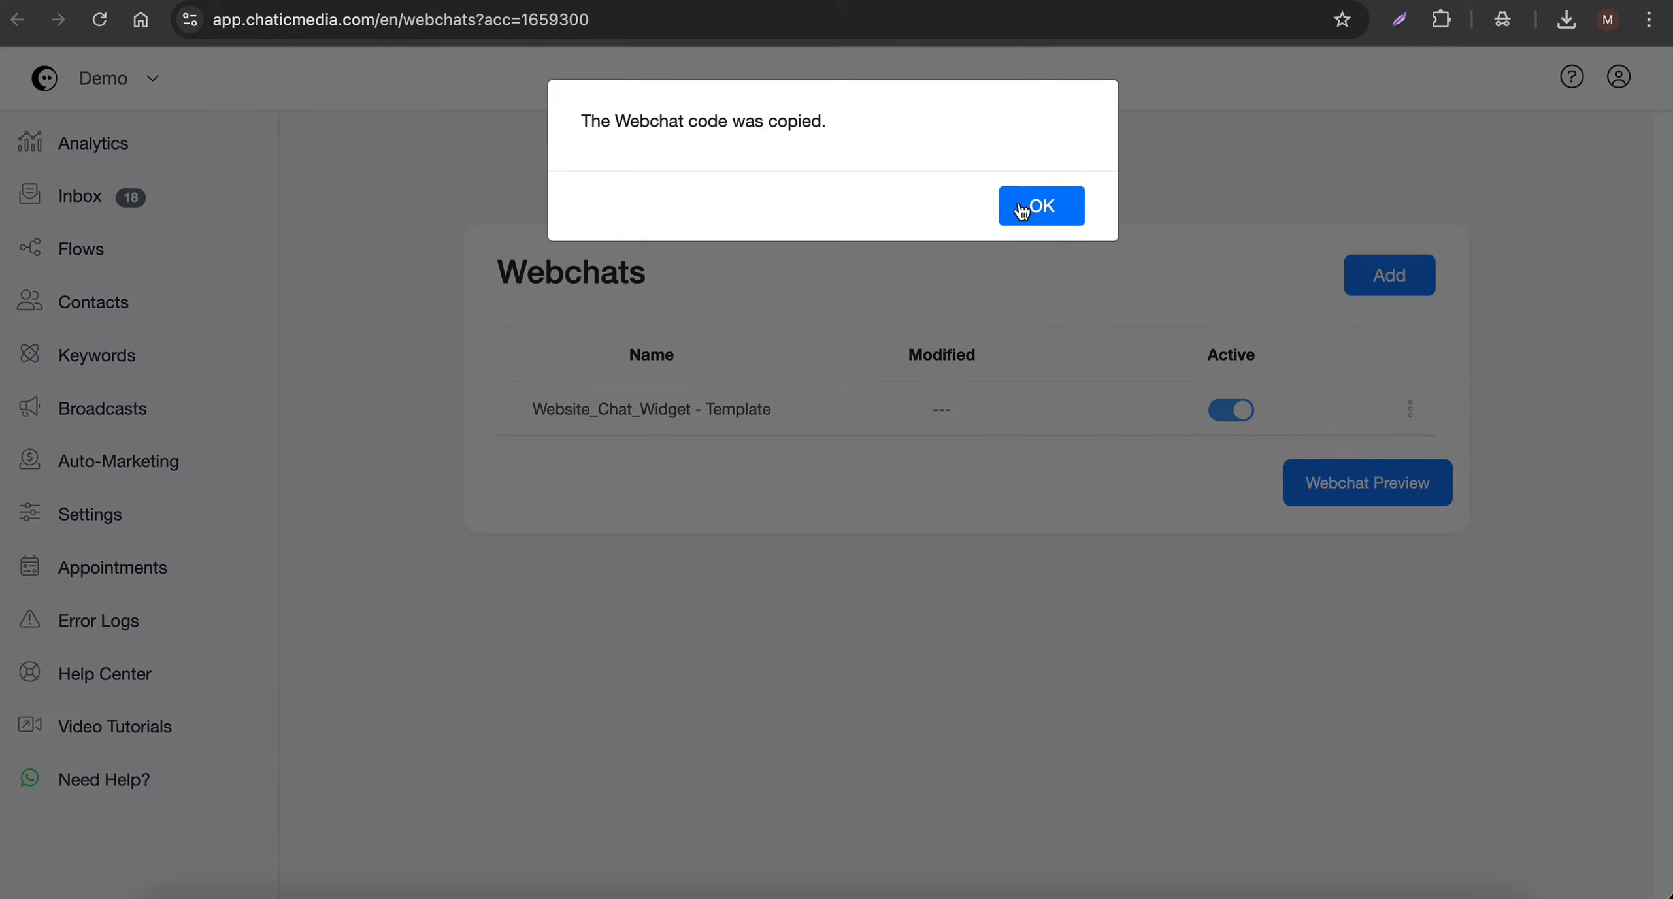
left_click(1022, 210)
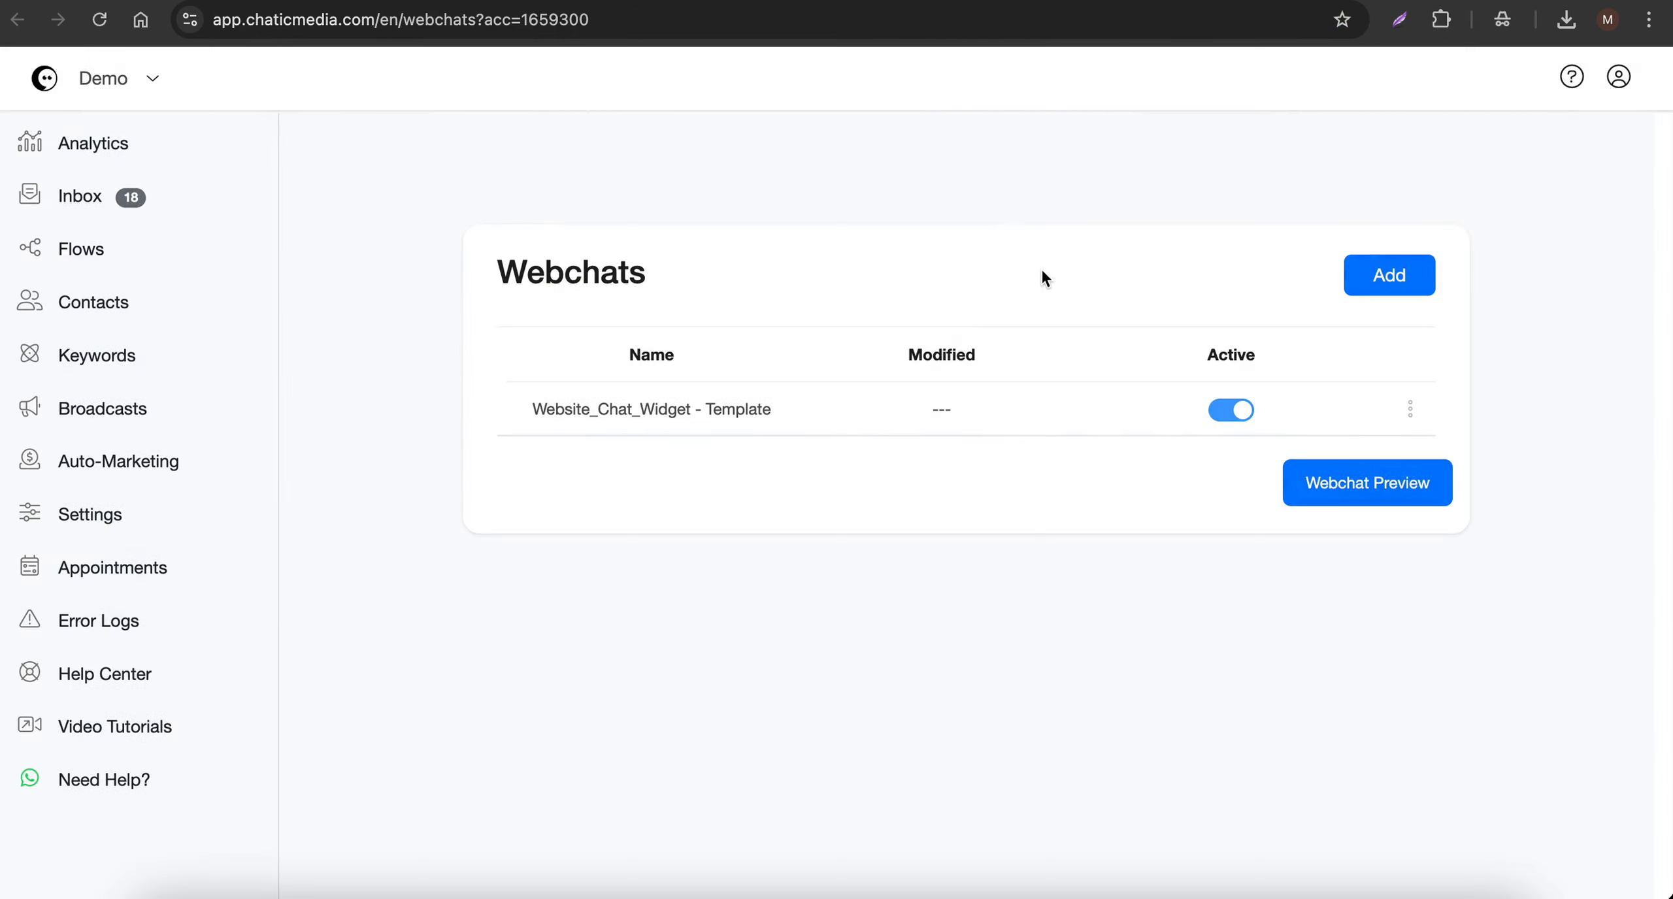
- Paste the copied widget code into the Website Chat Widget Live Preview and test the widget
left_click(1328, 490)
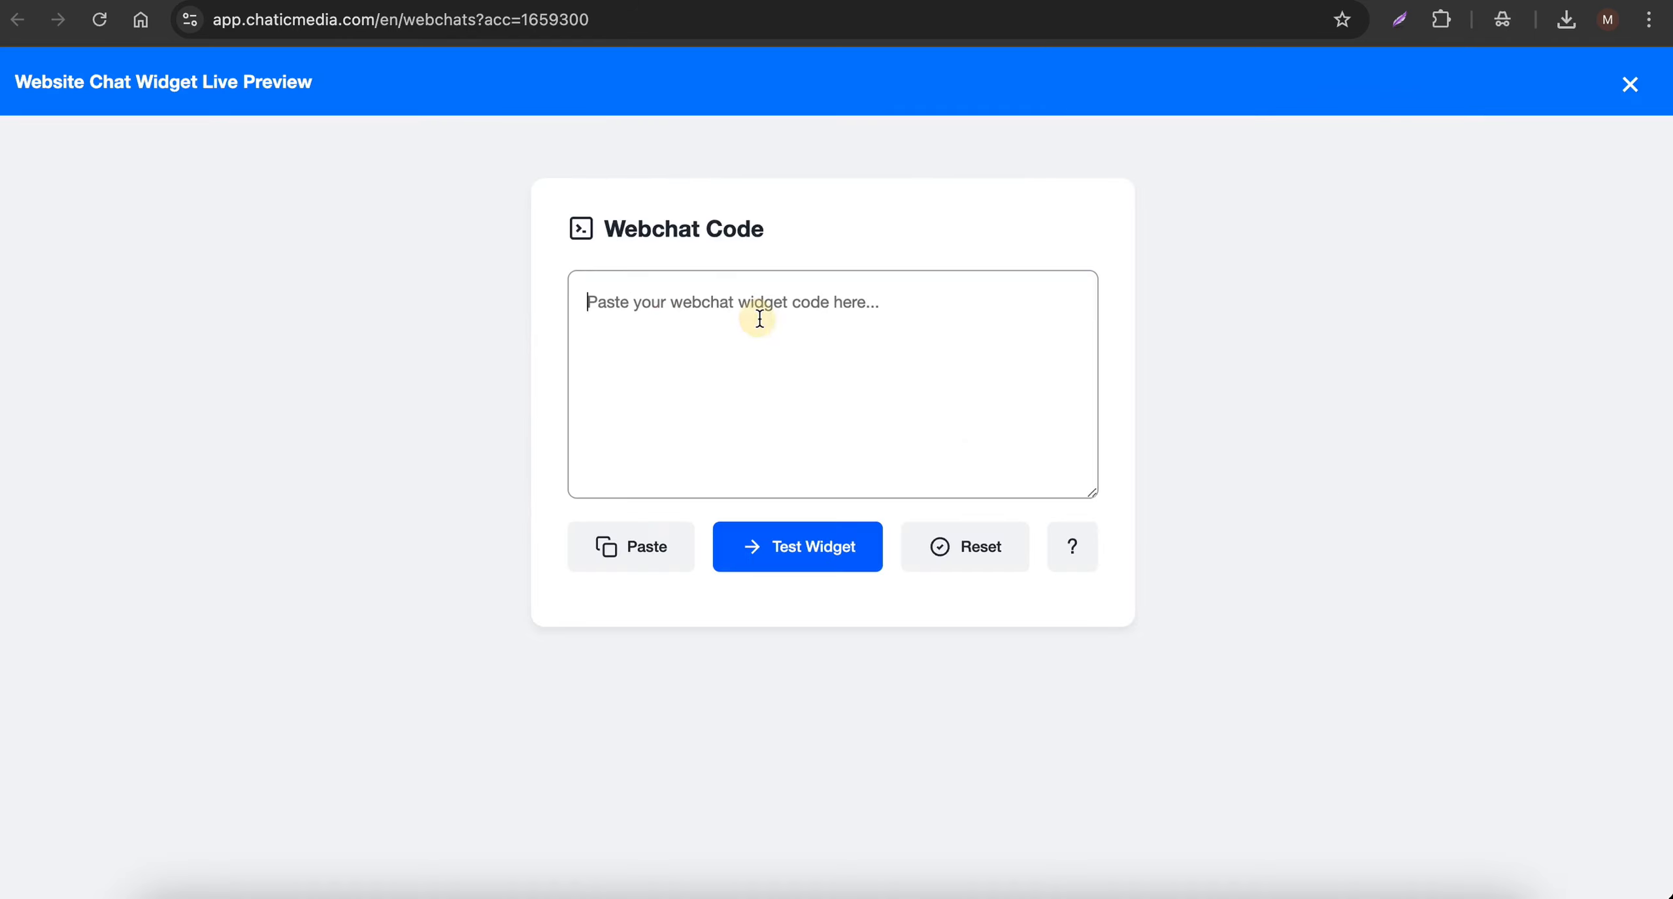
right_click(761, 316)
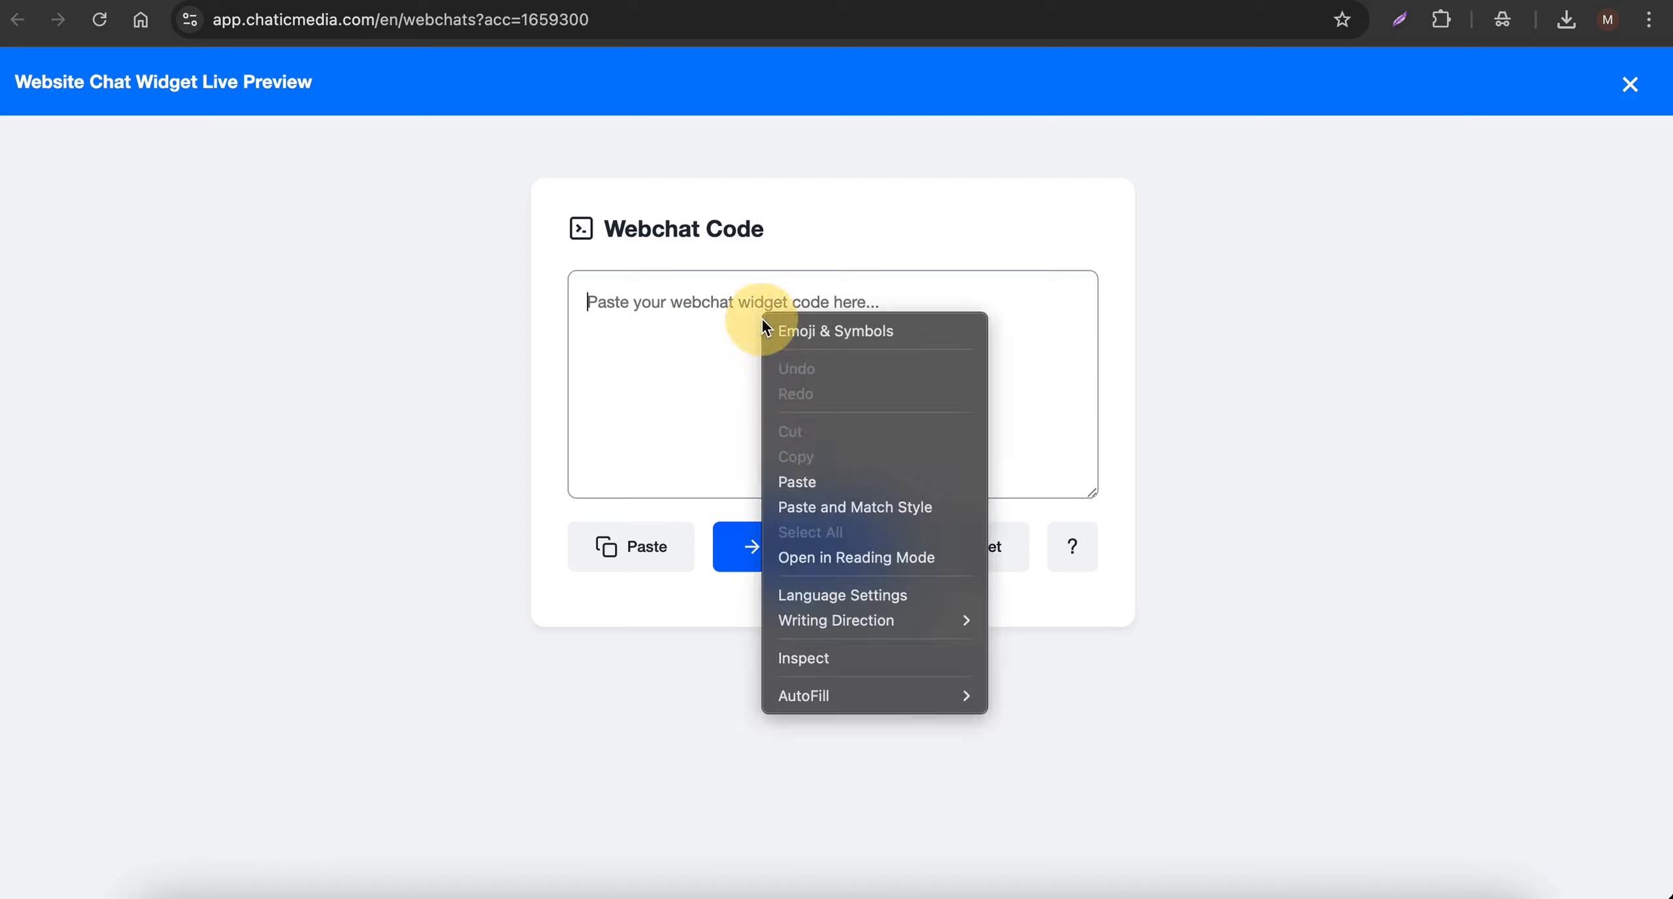
left_click(1228, 418)
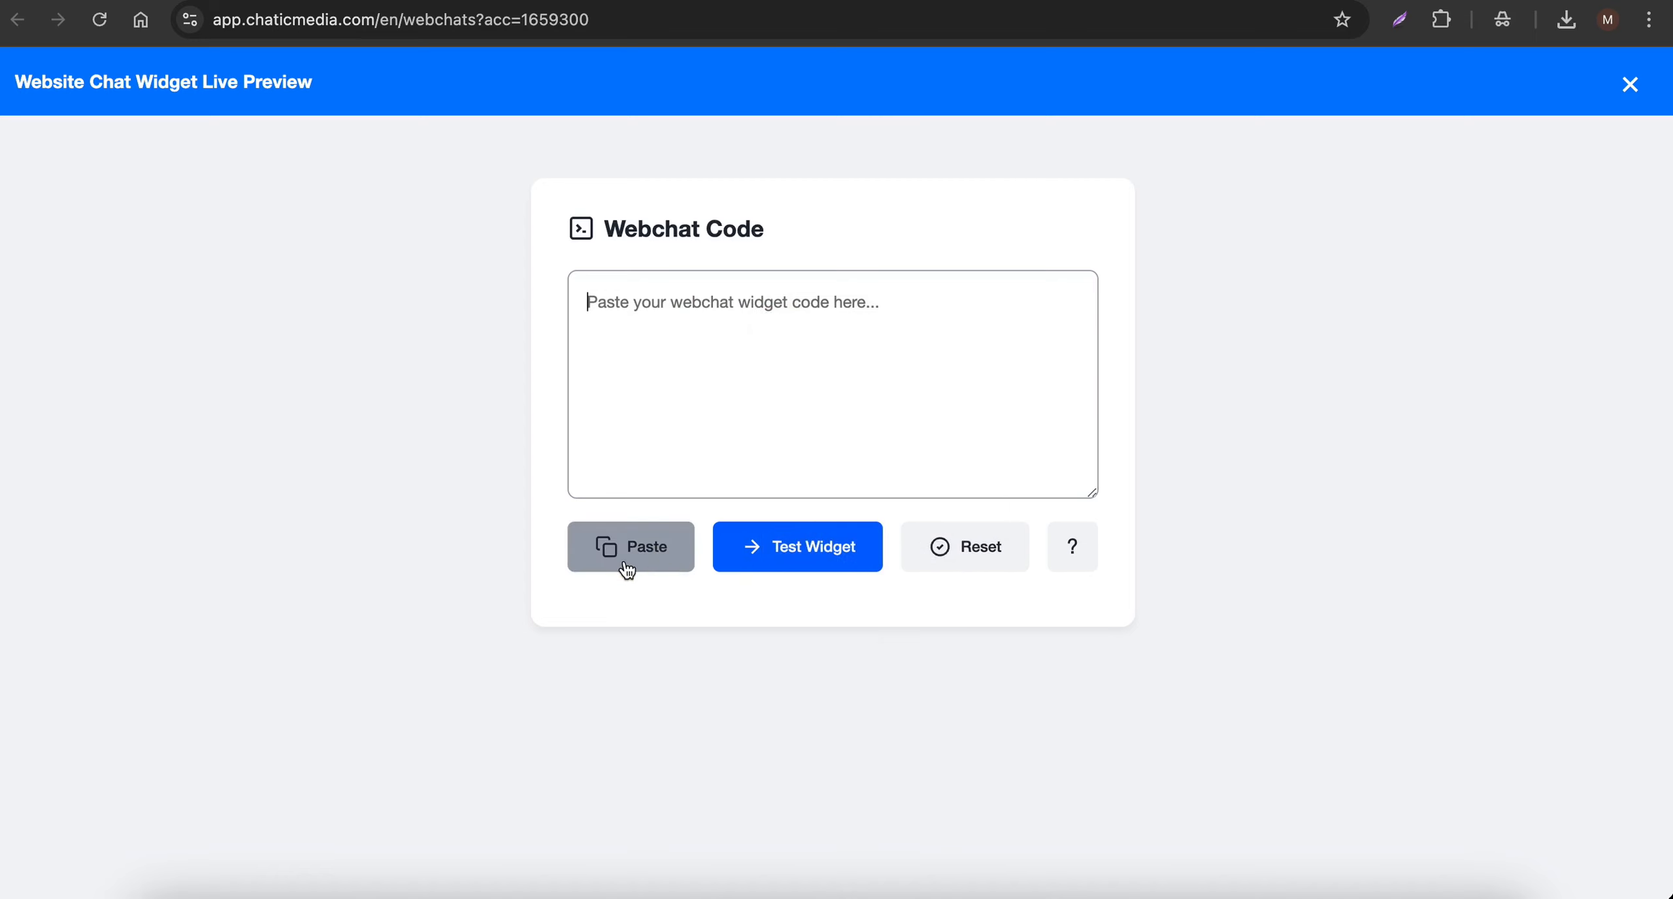
left_click(645, 566)
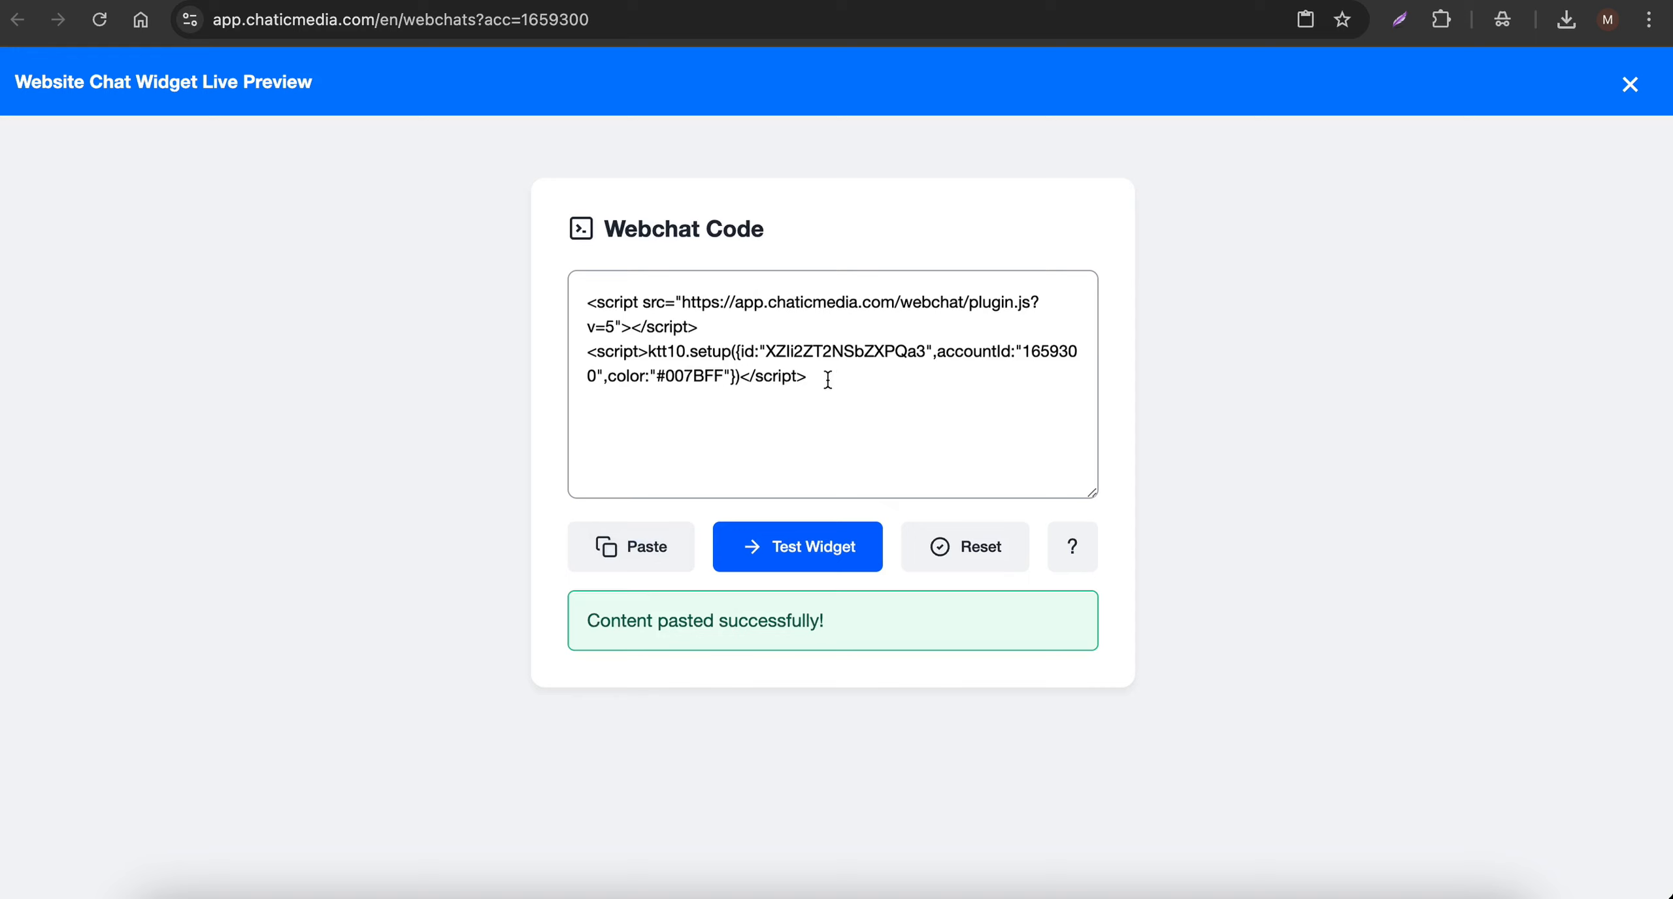
left_click_drag(828, 379, 512, 250)
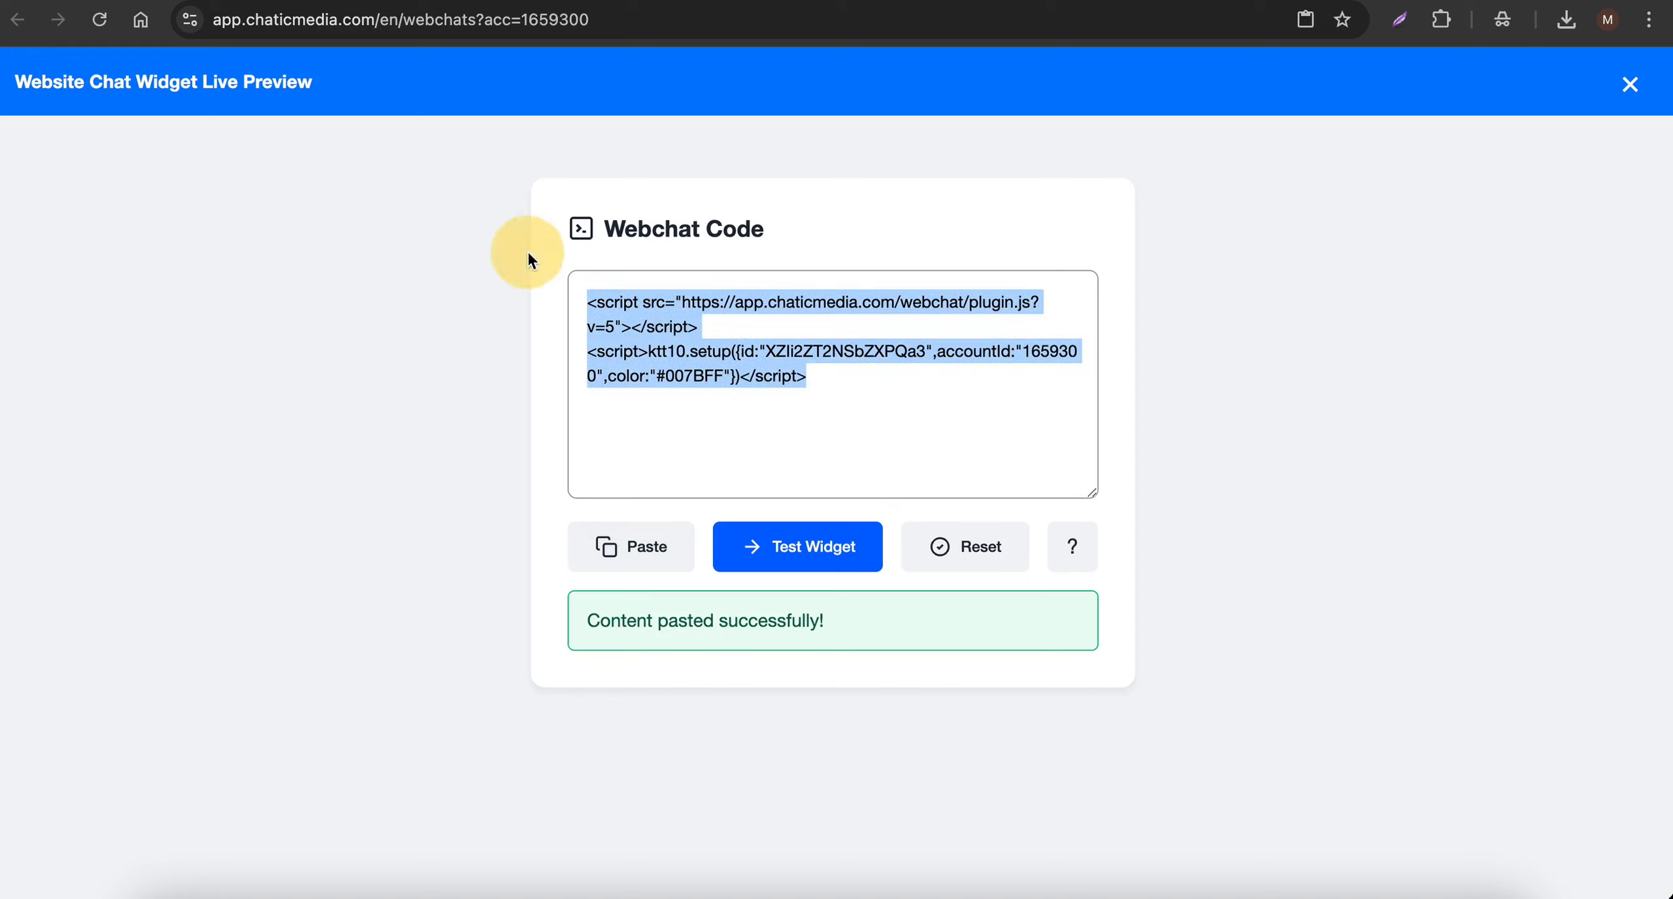
left_click(796, 555)
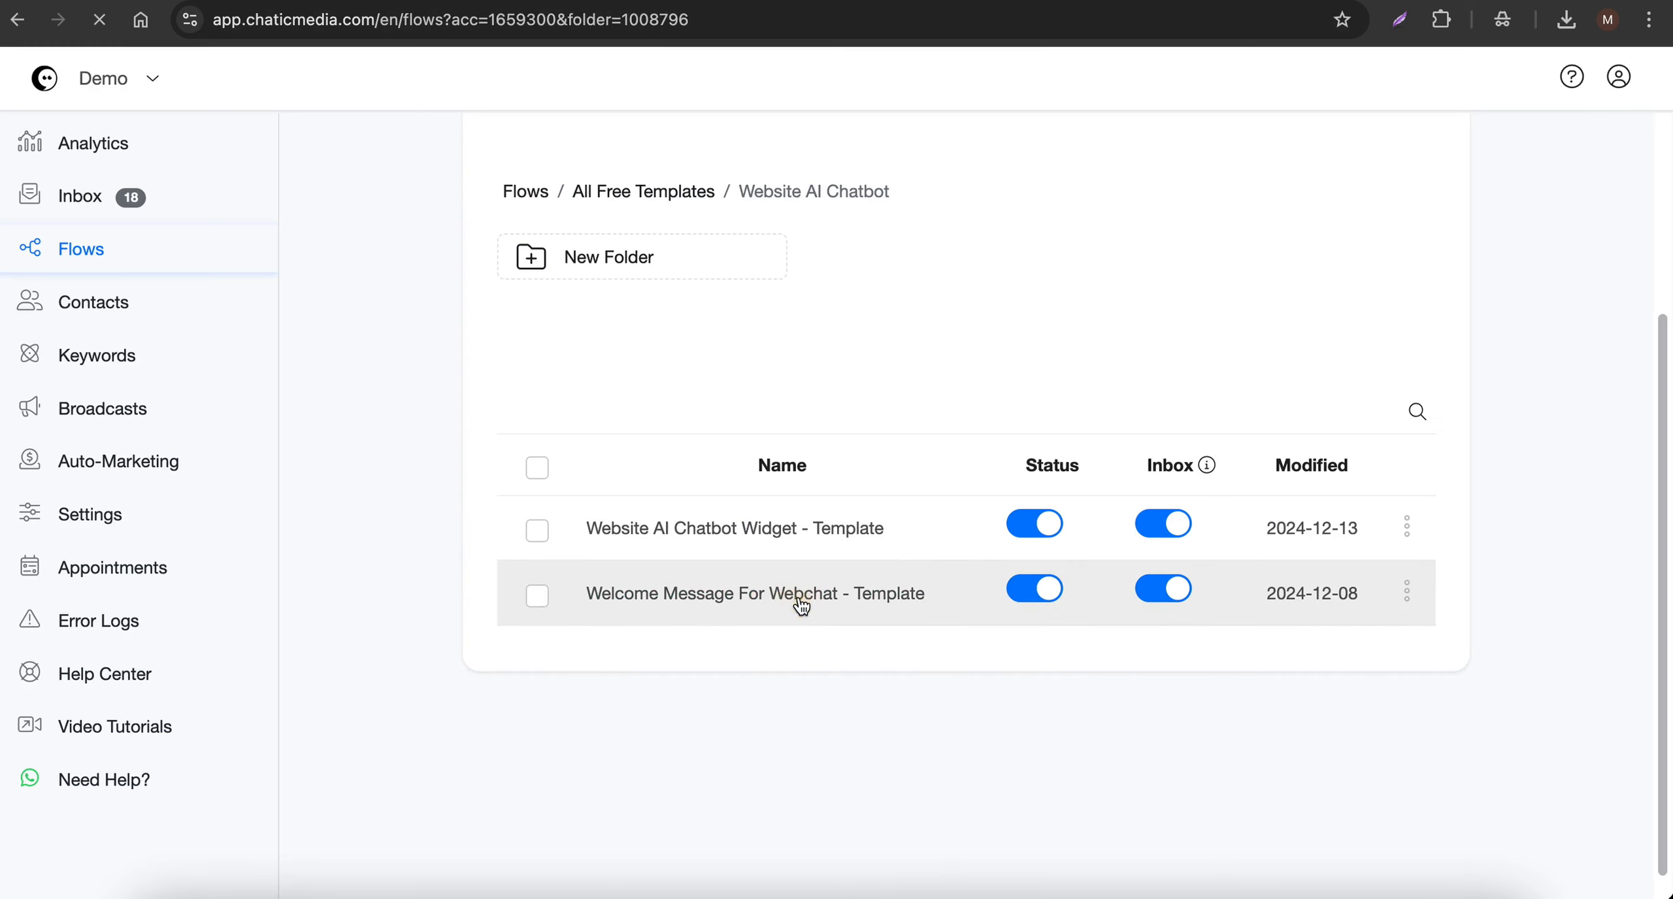
- Review the Welcome Message For Webchat - Template flow and the {{account_name}} placeholder in its Send Message block, then close the block's settings
left_click(793, 598)
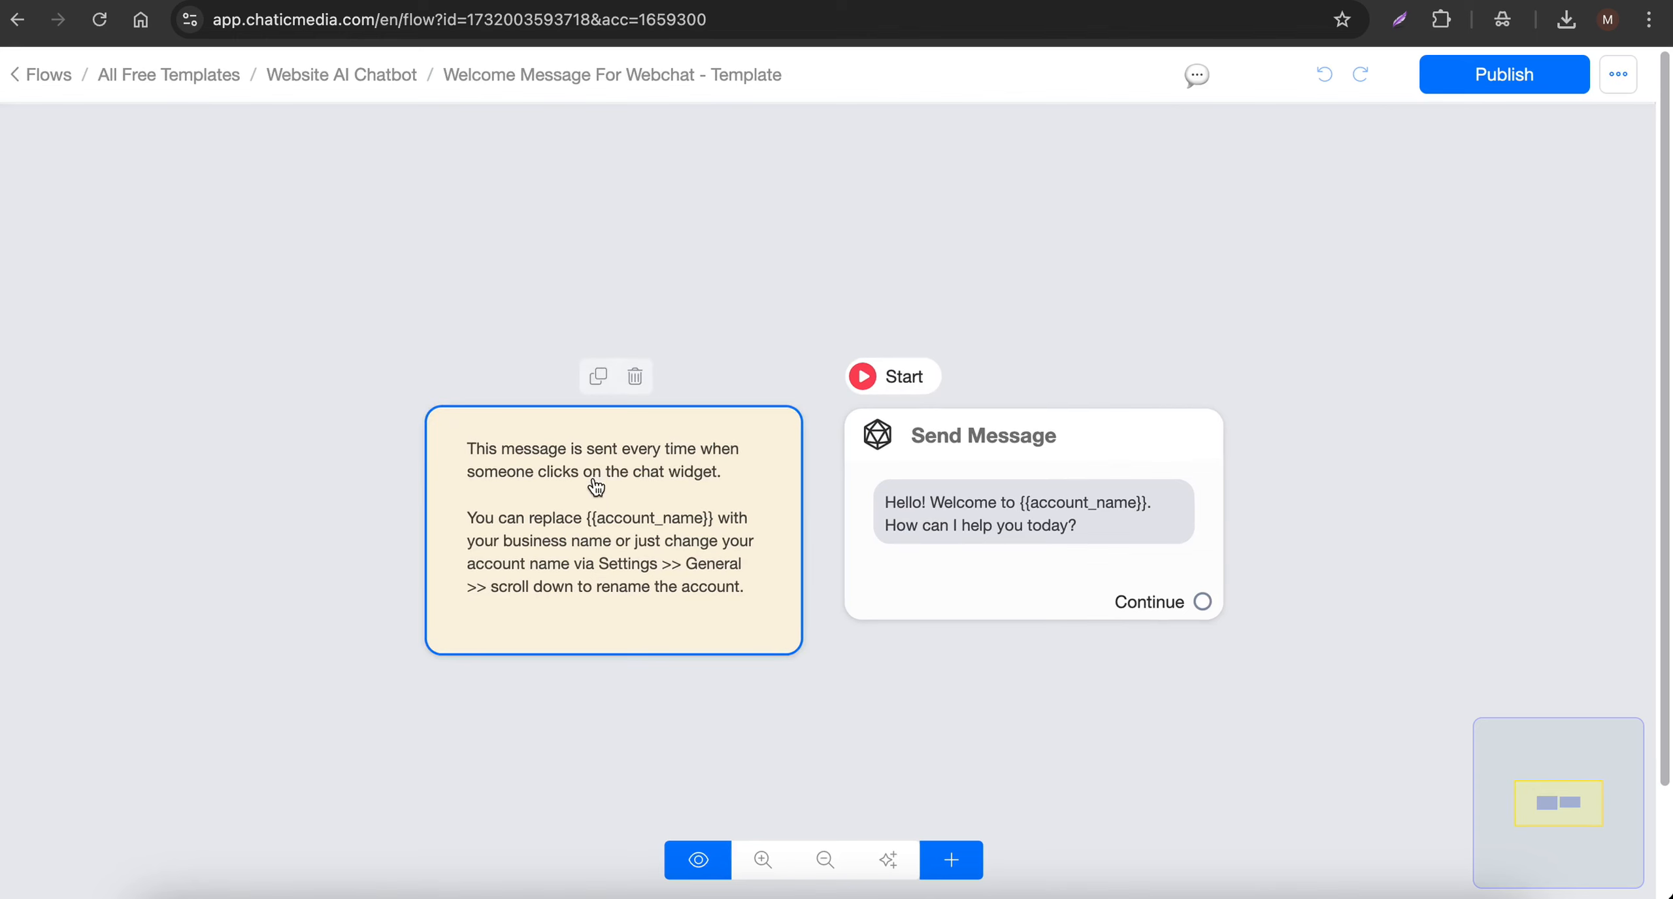
scroll(592, 479, "up", 3)
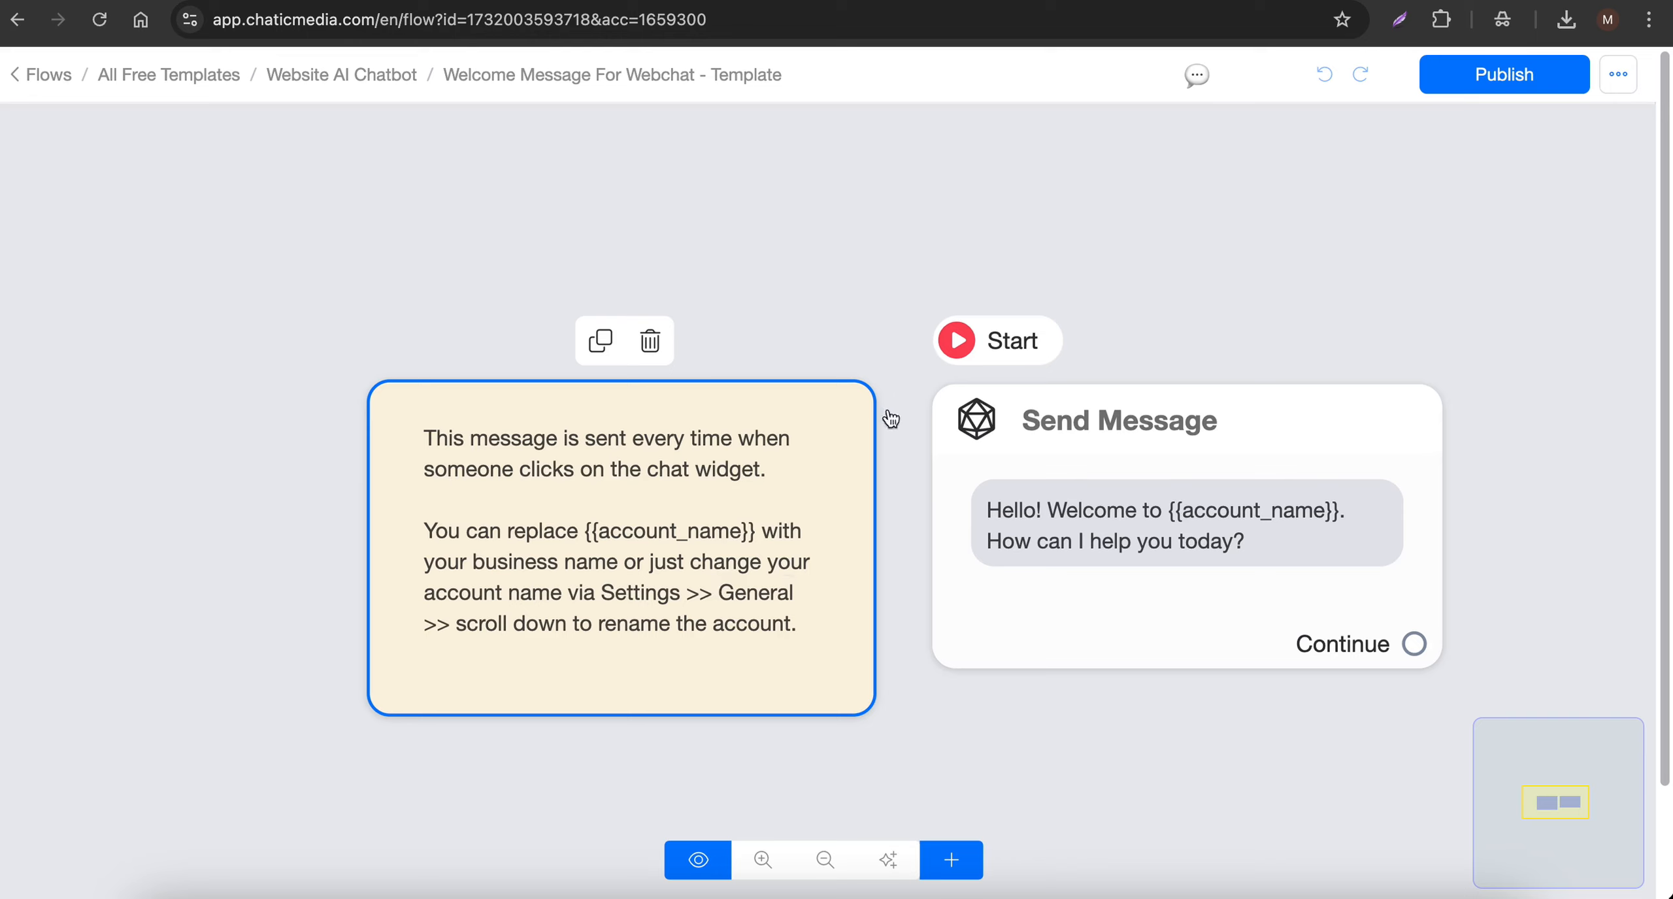
left_click(1042, 552)
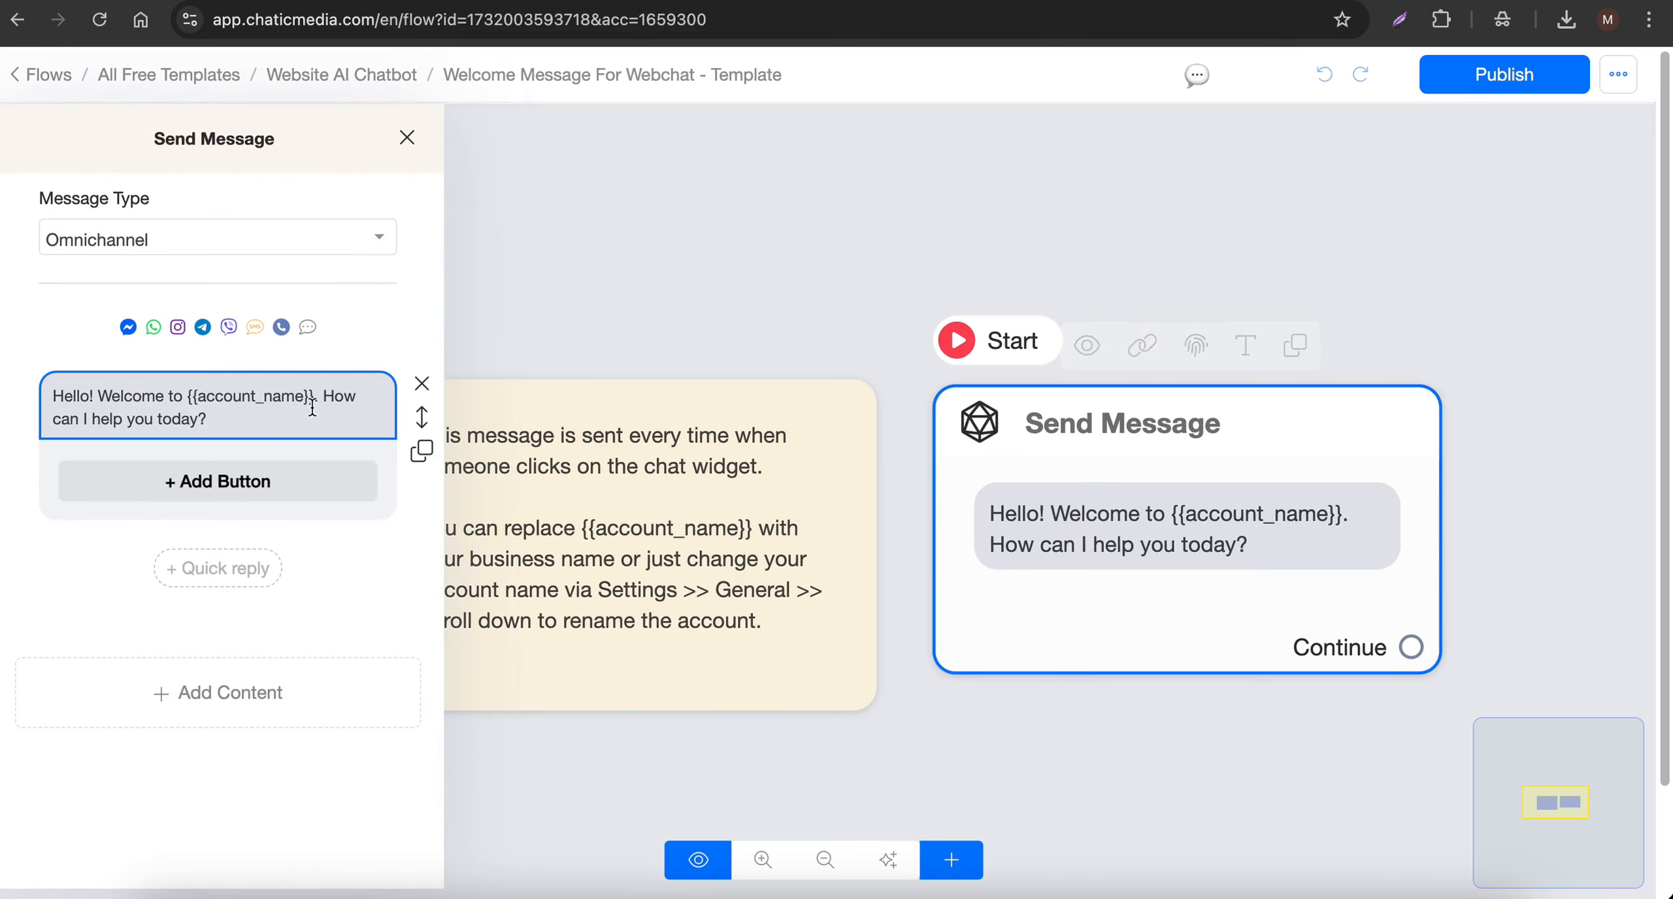
left_click_drag(185, 395, 303, 392)
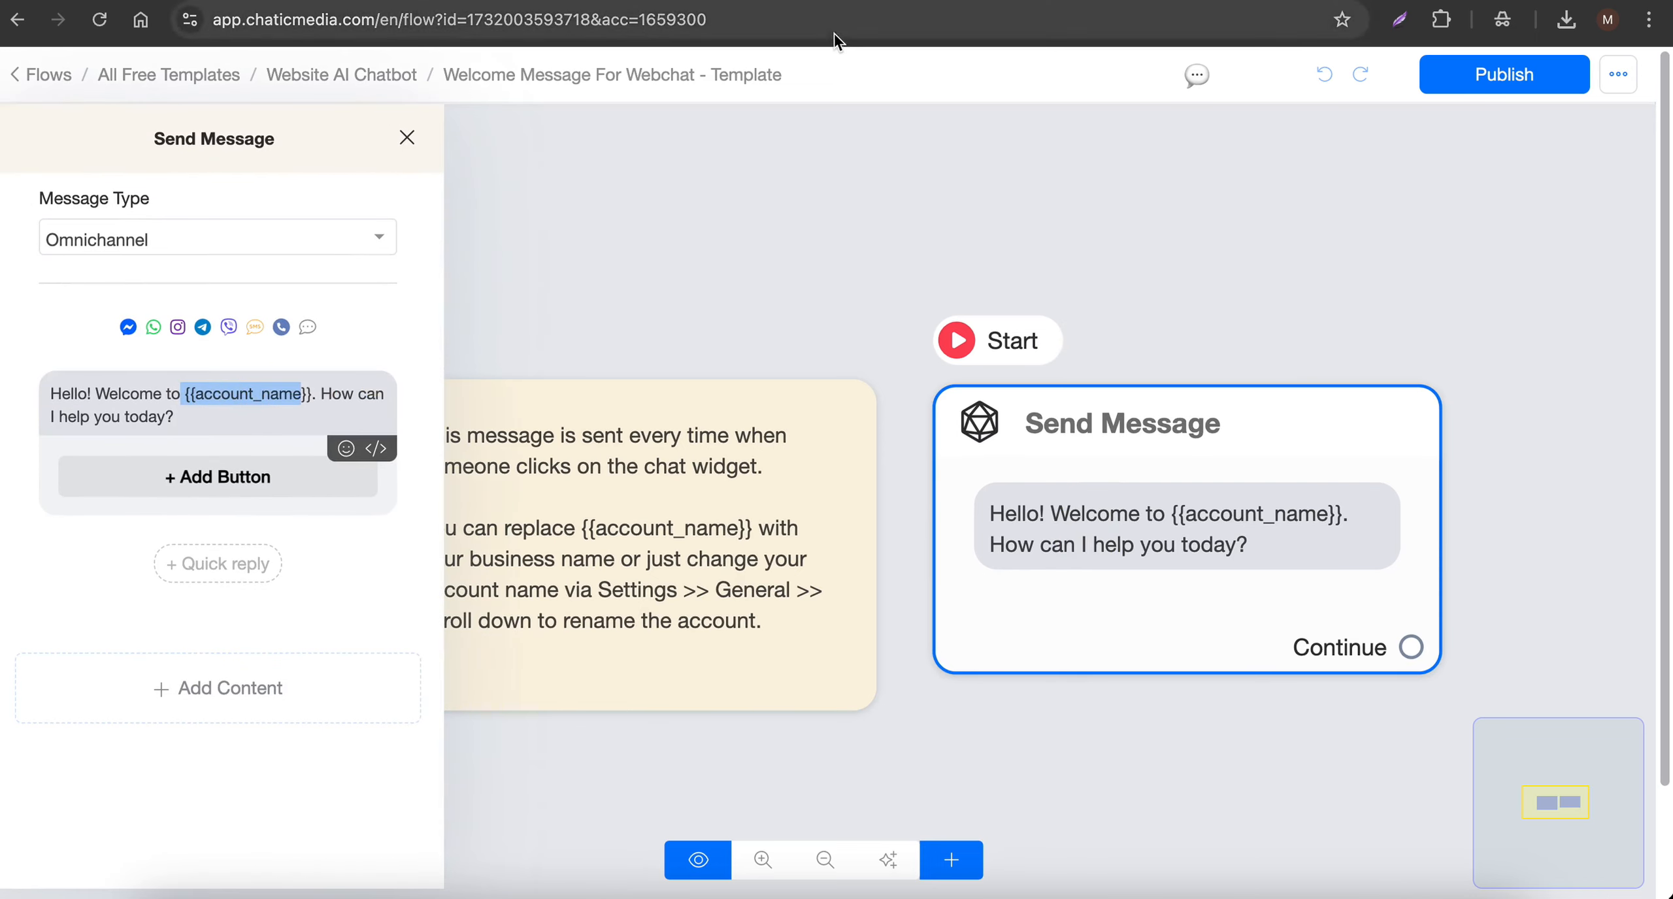
left_click(503, 3)
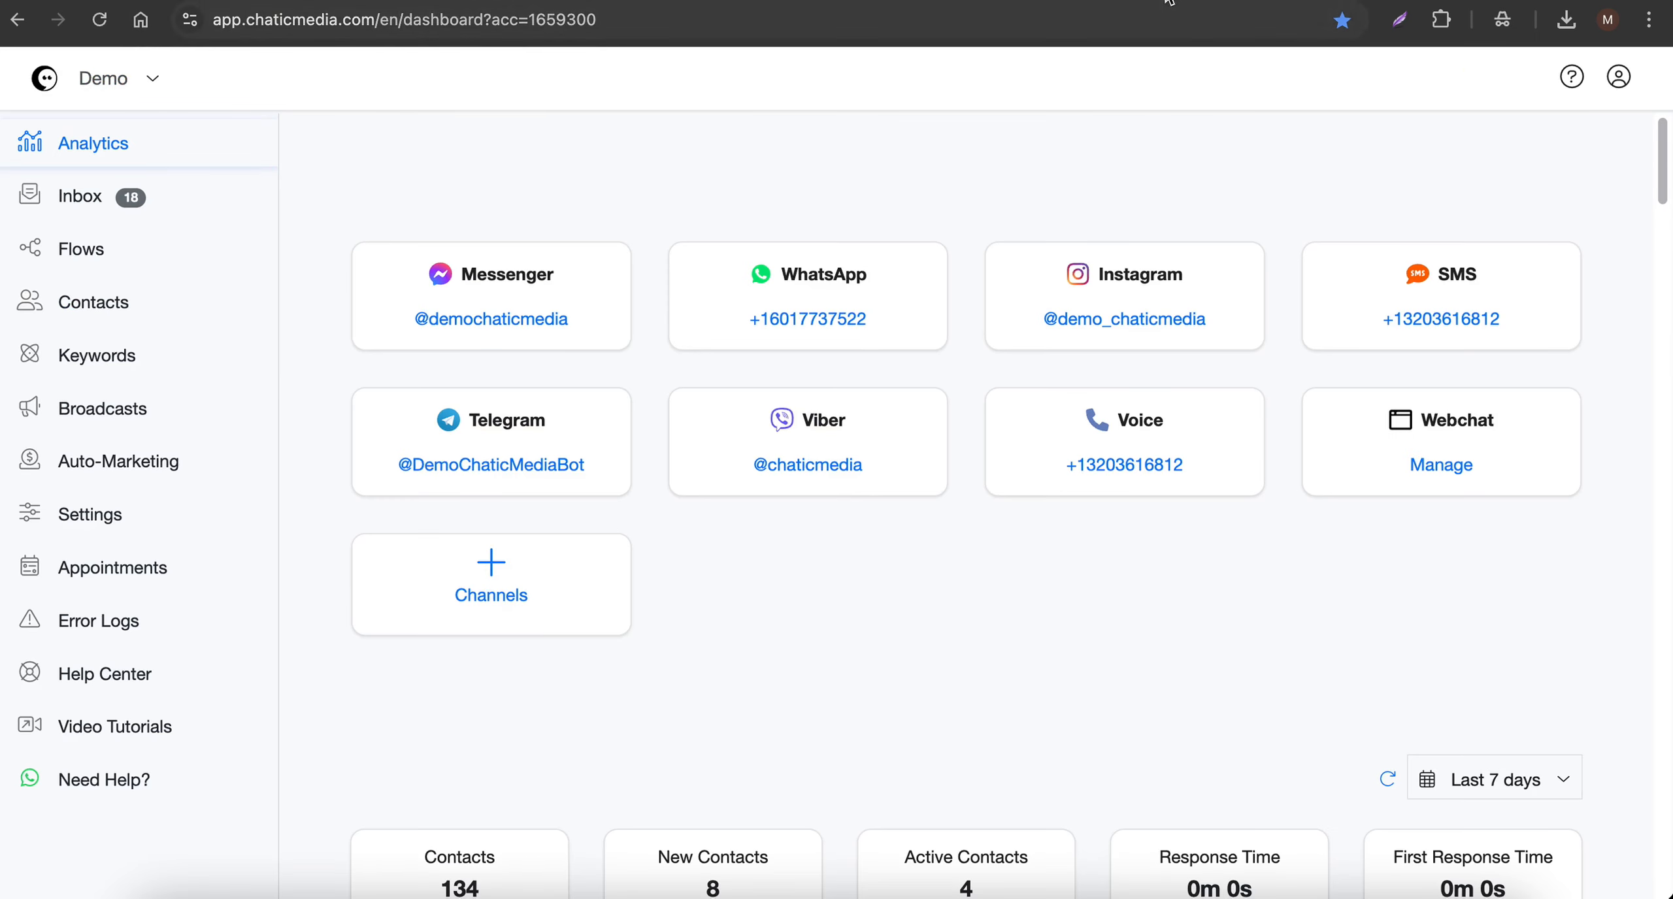
left_click(1109, 2)
left_click(406, 137)
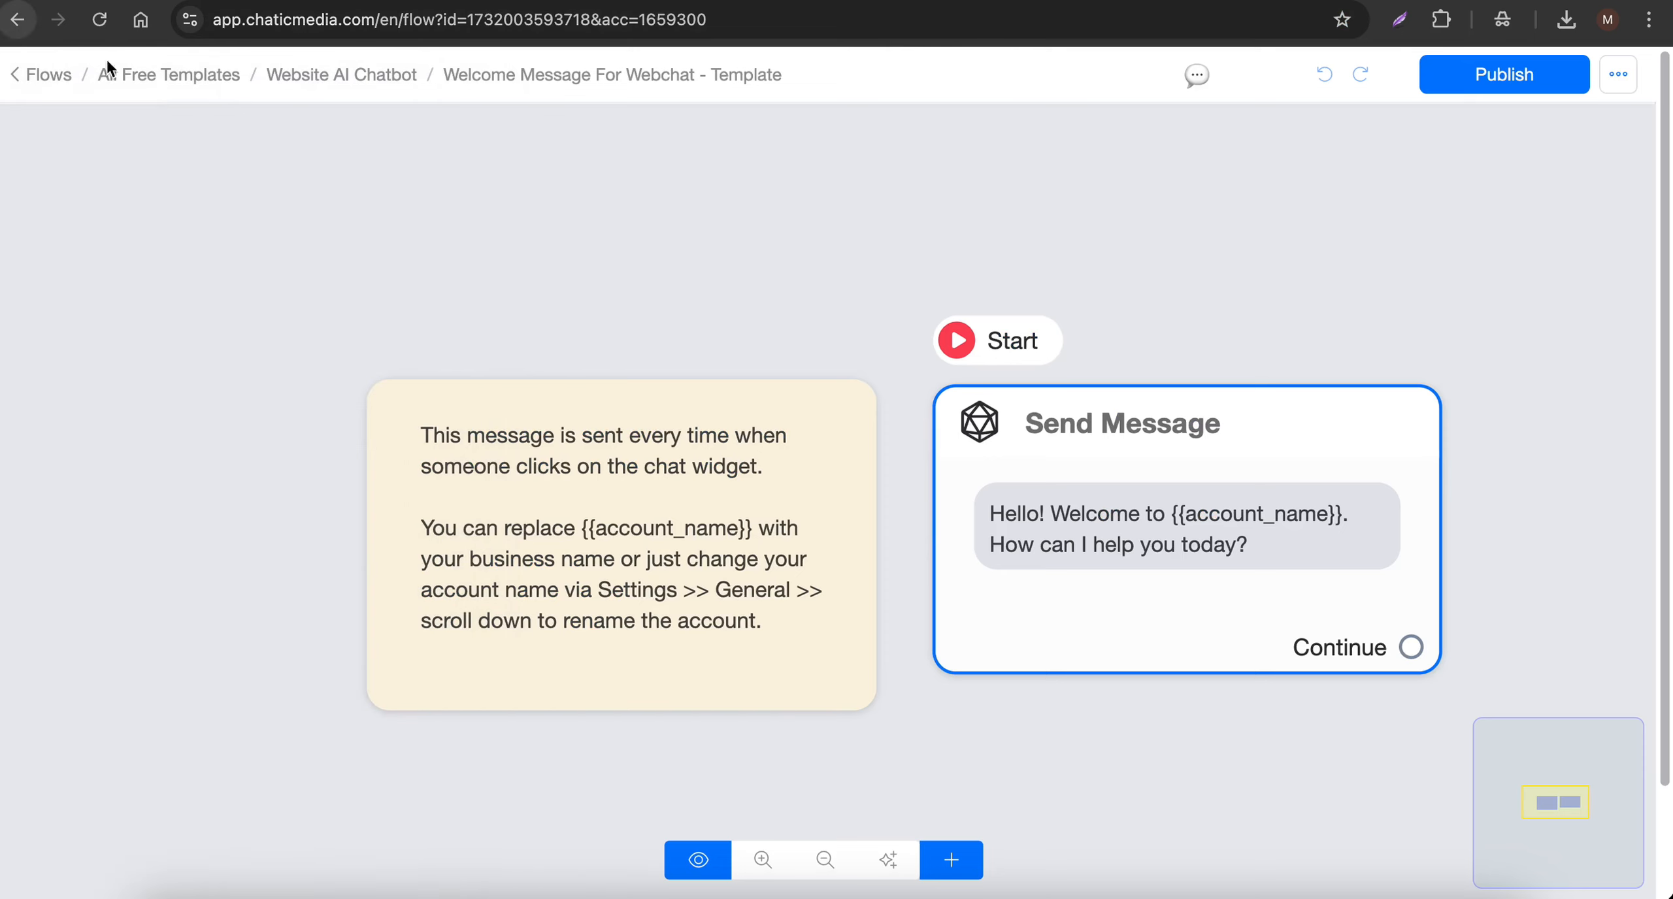
- Open the Website AI Chatbot Widget - Template flow and the OpenAI action settings of its # Business Information block
left_click(341, 76)
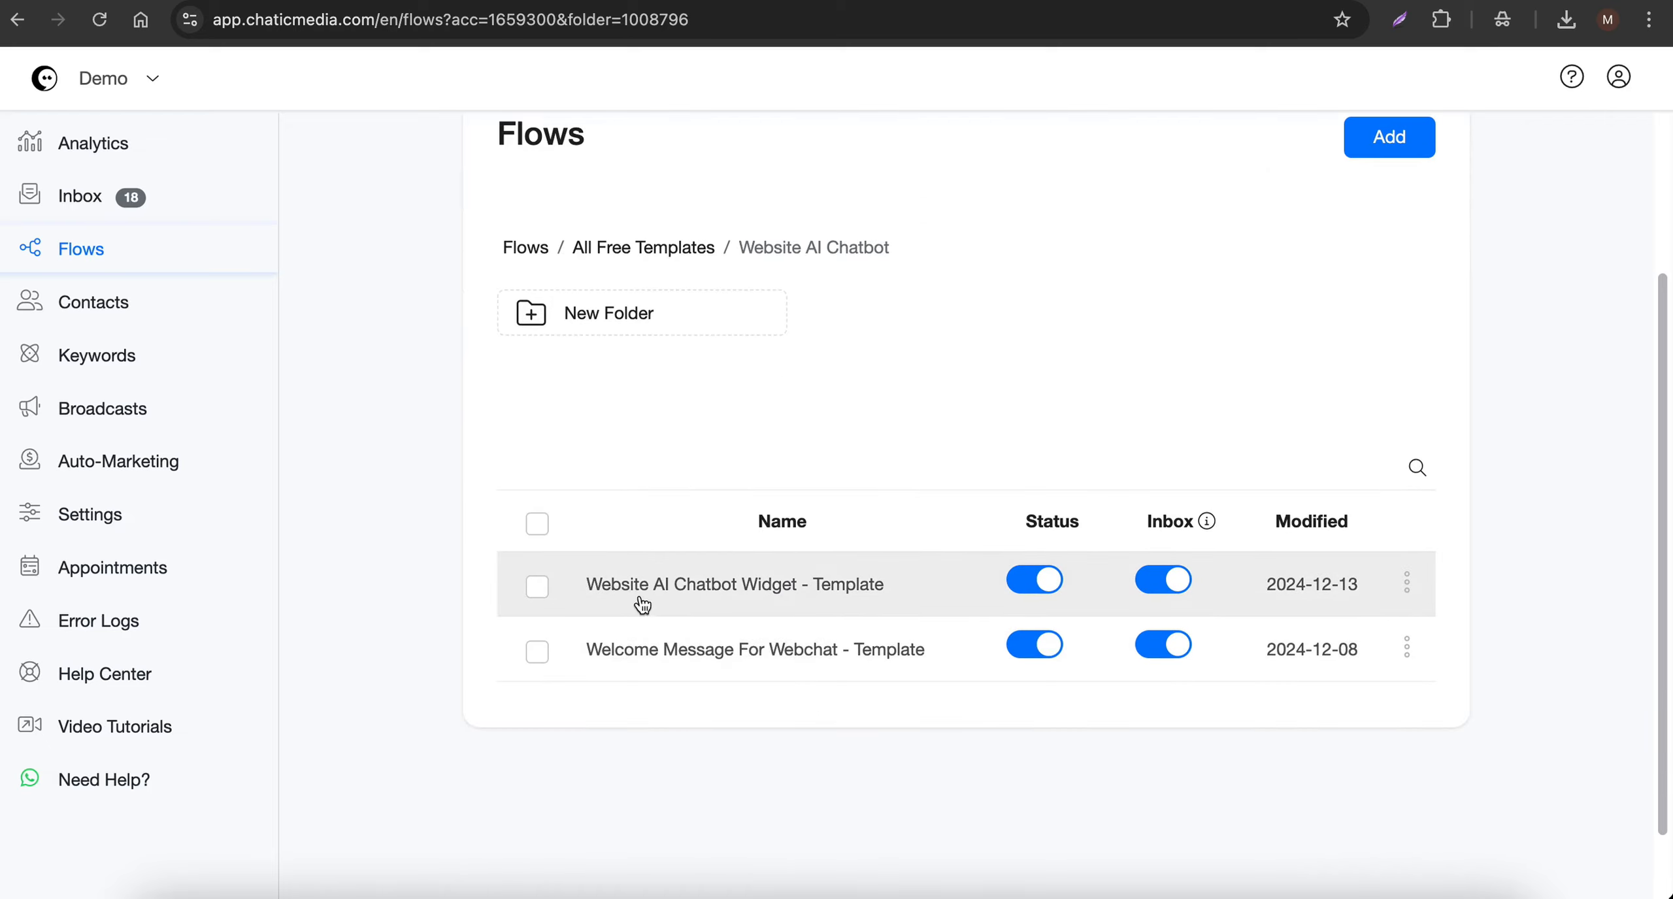
left_click(751, 588)
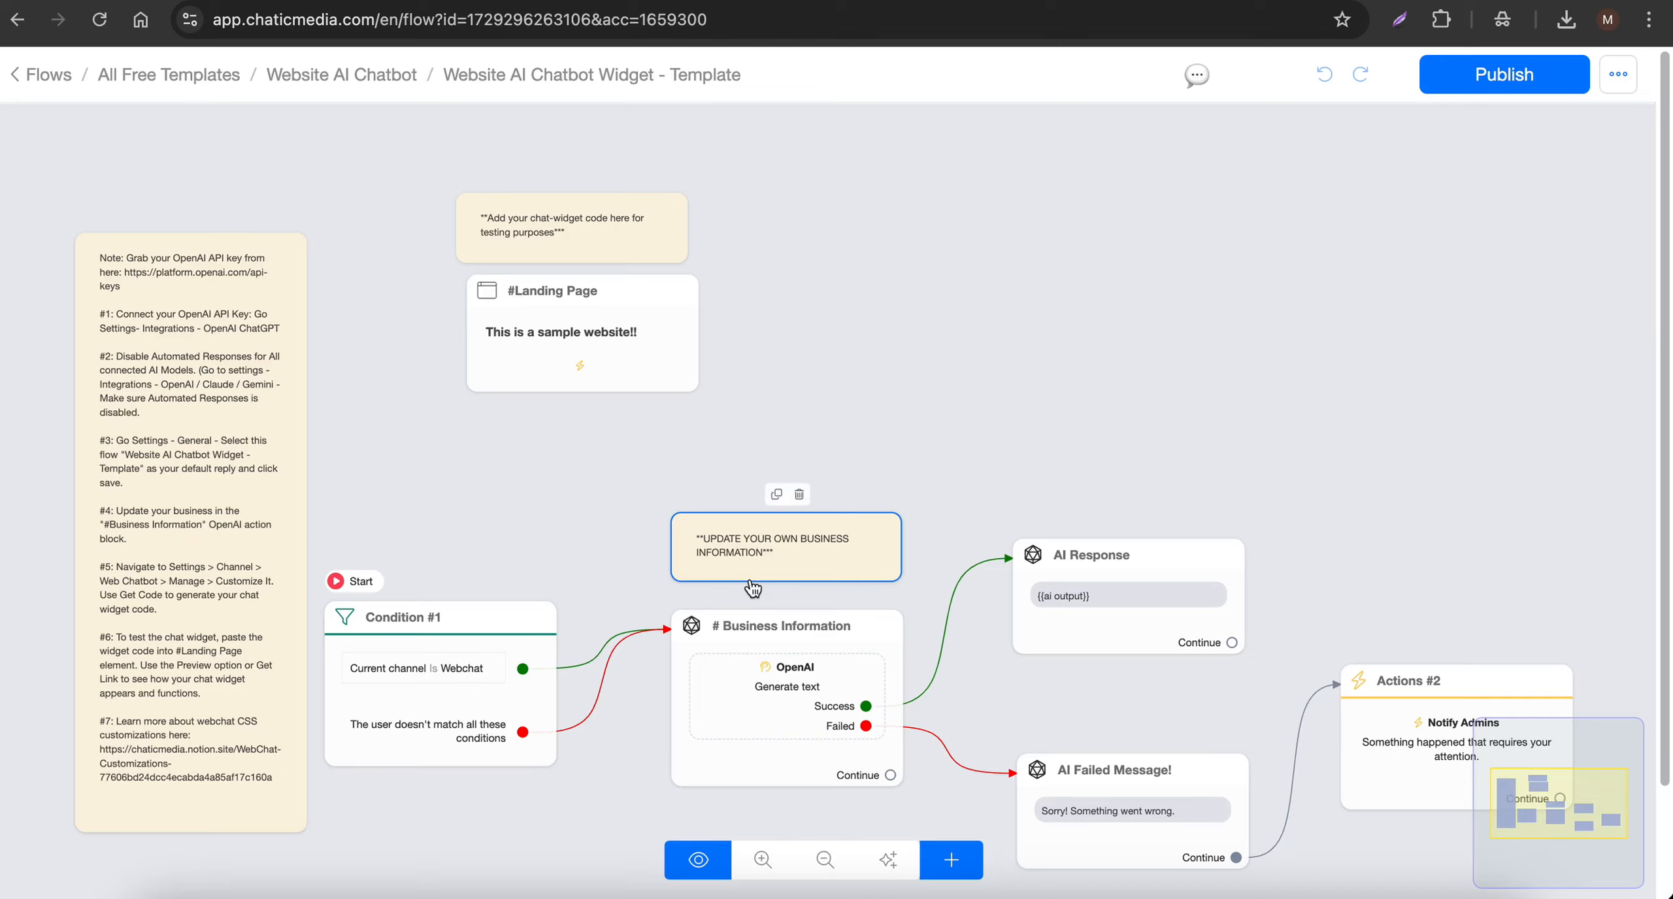
left_click(752, 627)
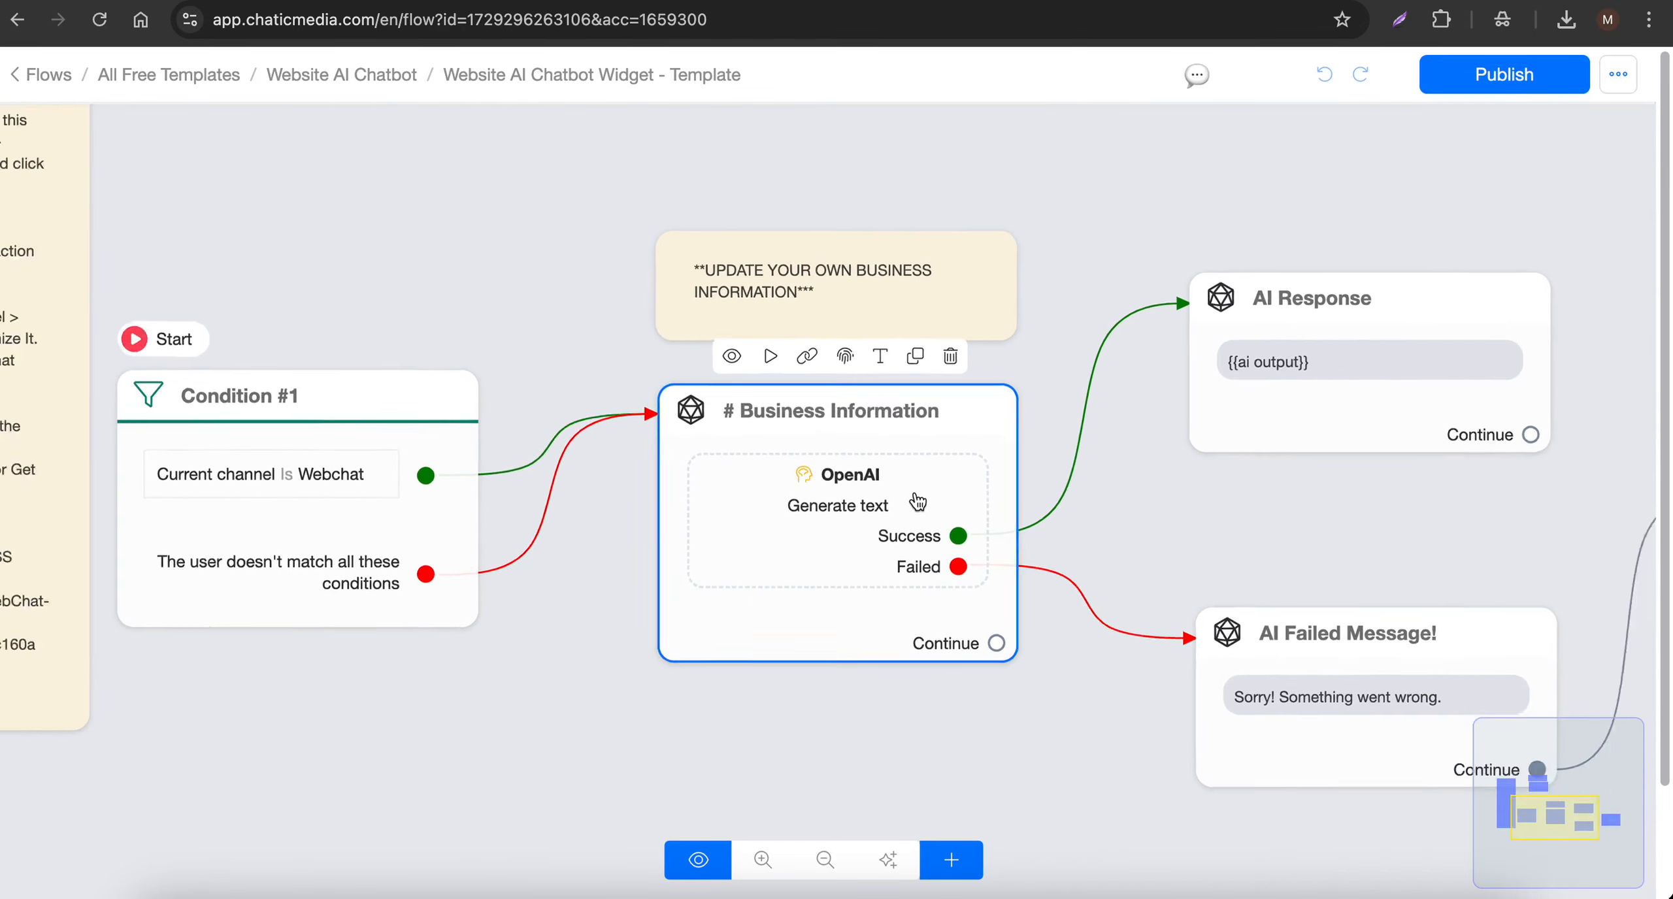
scroll(917, 502, "down", 3)
left_click(760, 447)
left_click(196, 391)
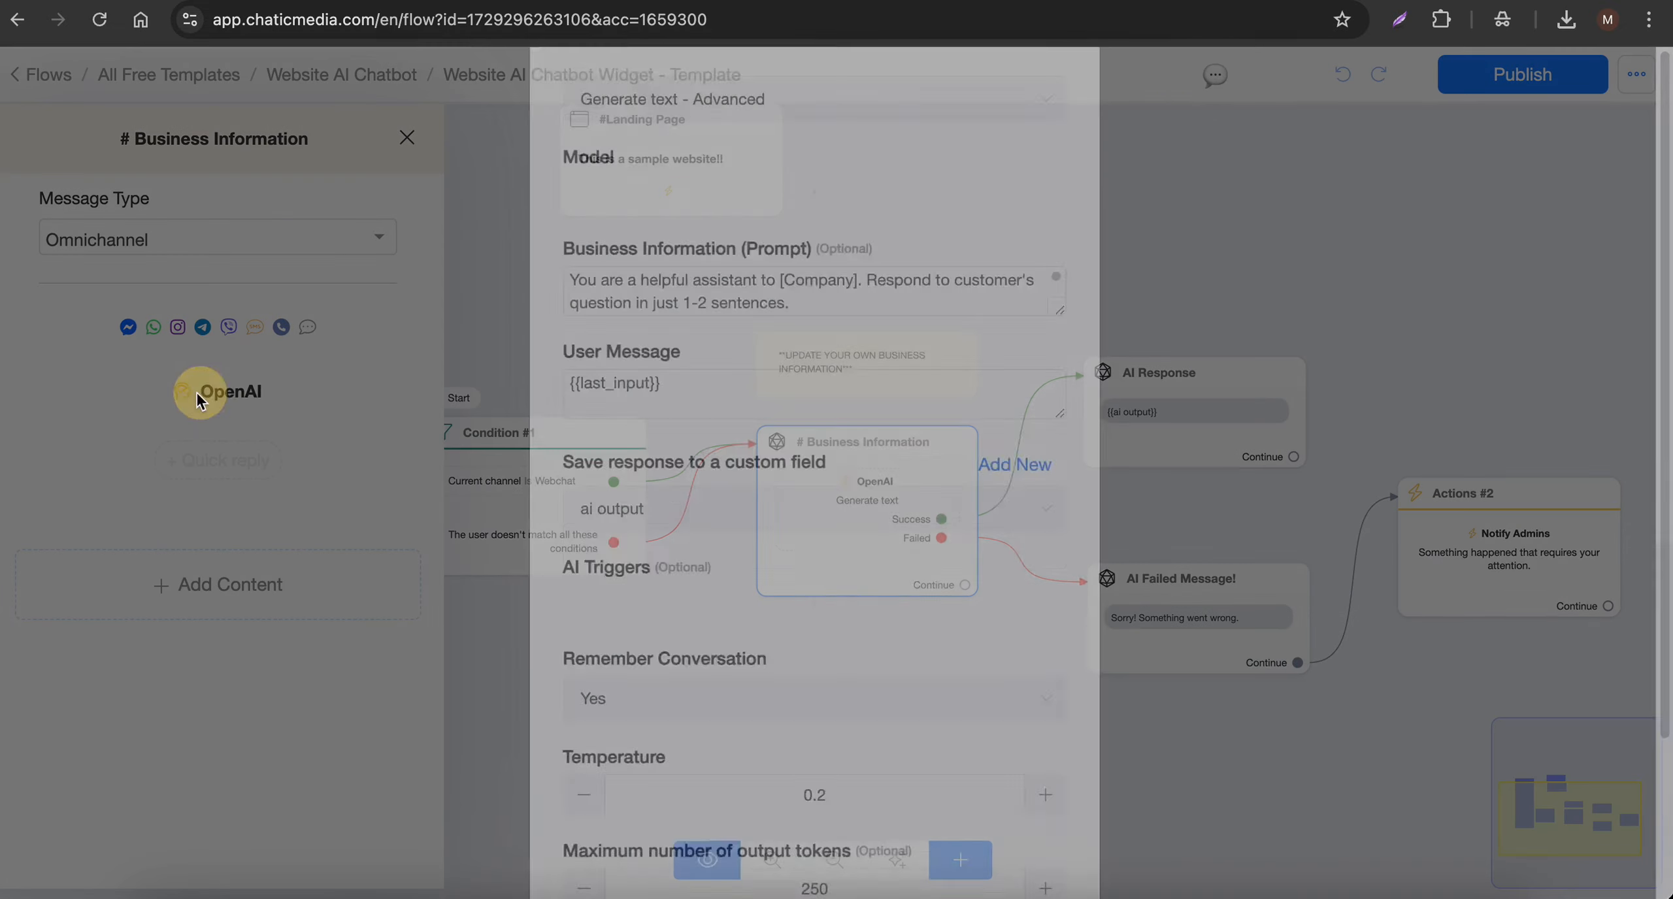
- Enlarge the Business Information prompt field and review the sample company information in it
left_click_drag(1056, 351, 1056, 803)
scroll(855, 612, "down", 15)
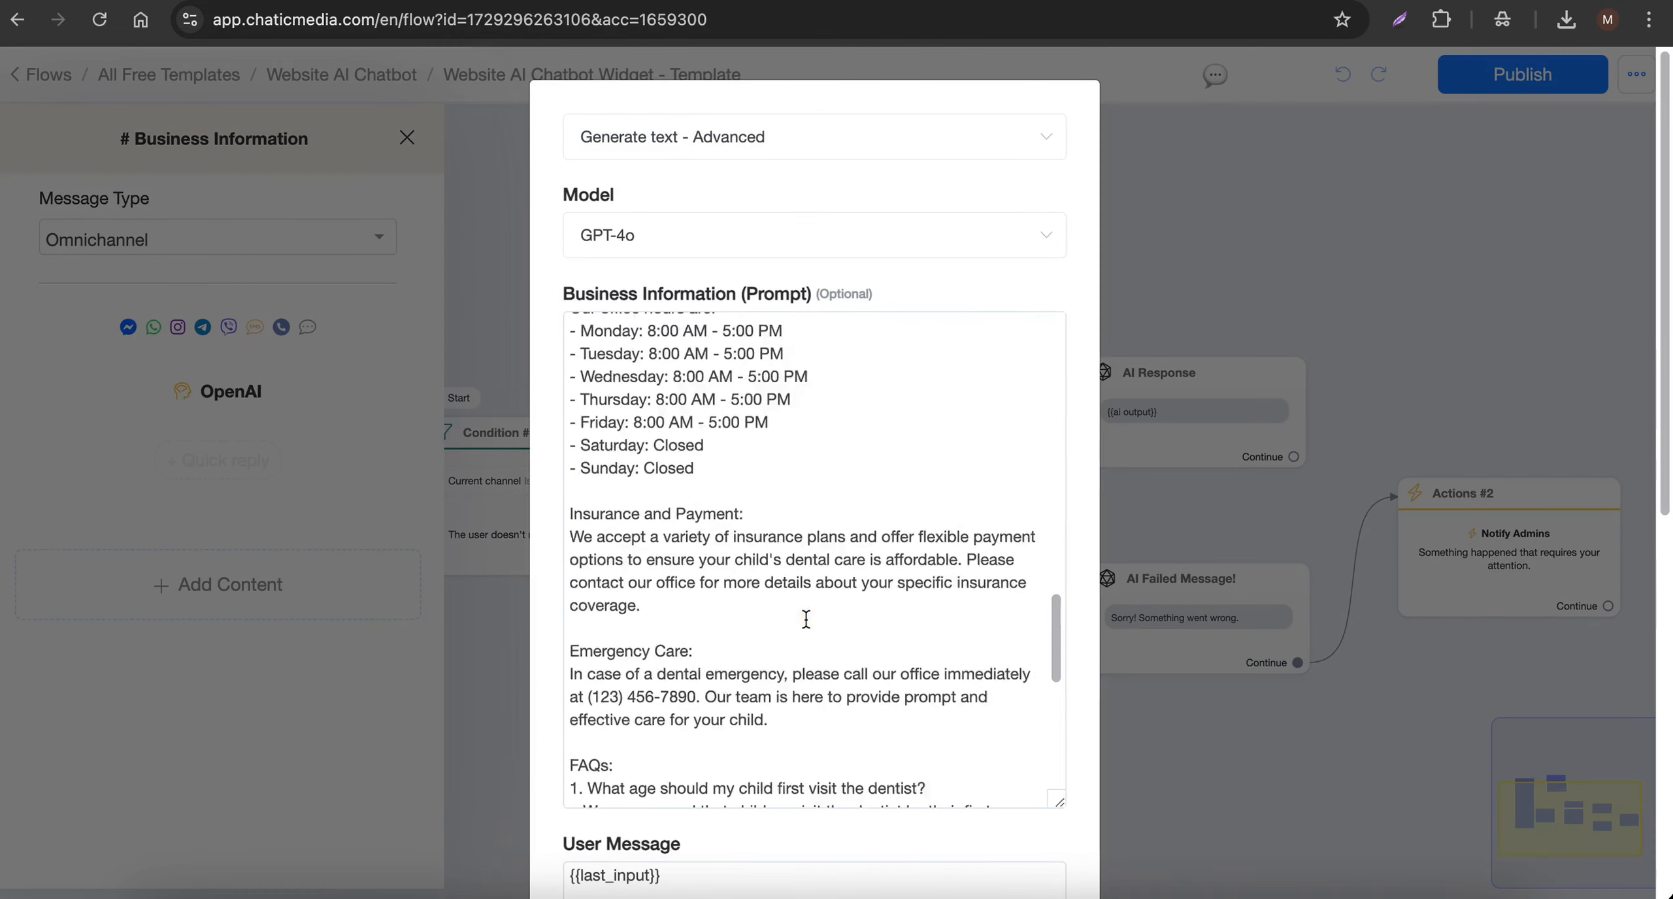
scroll(806, 618, "up", 10)
scroll(805, 618, "up", 10)
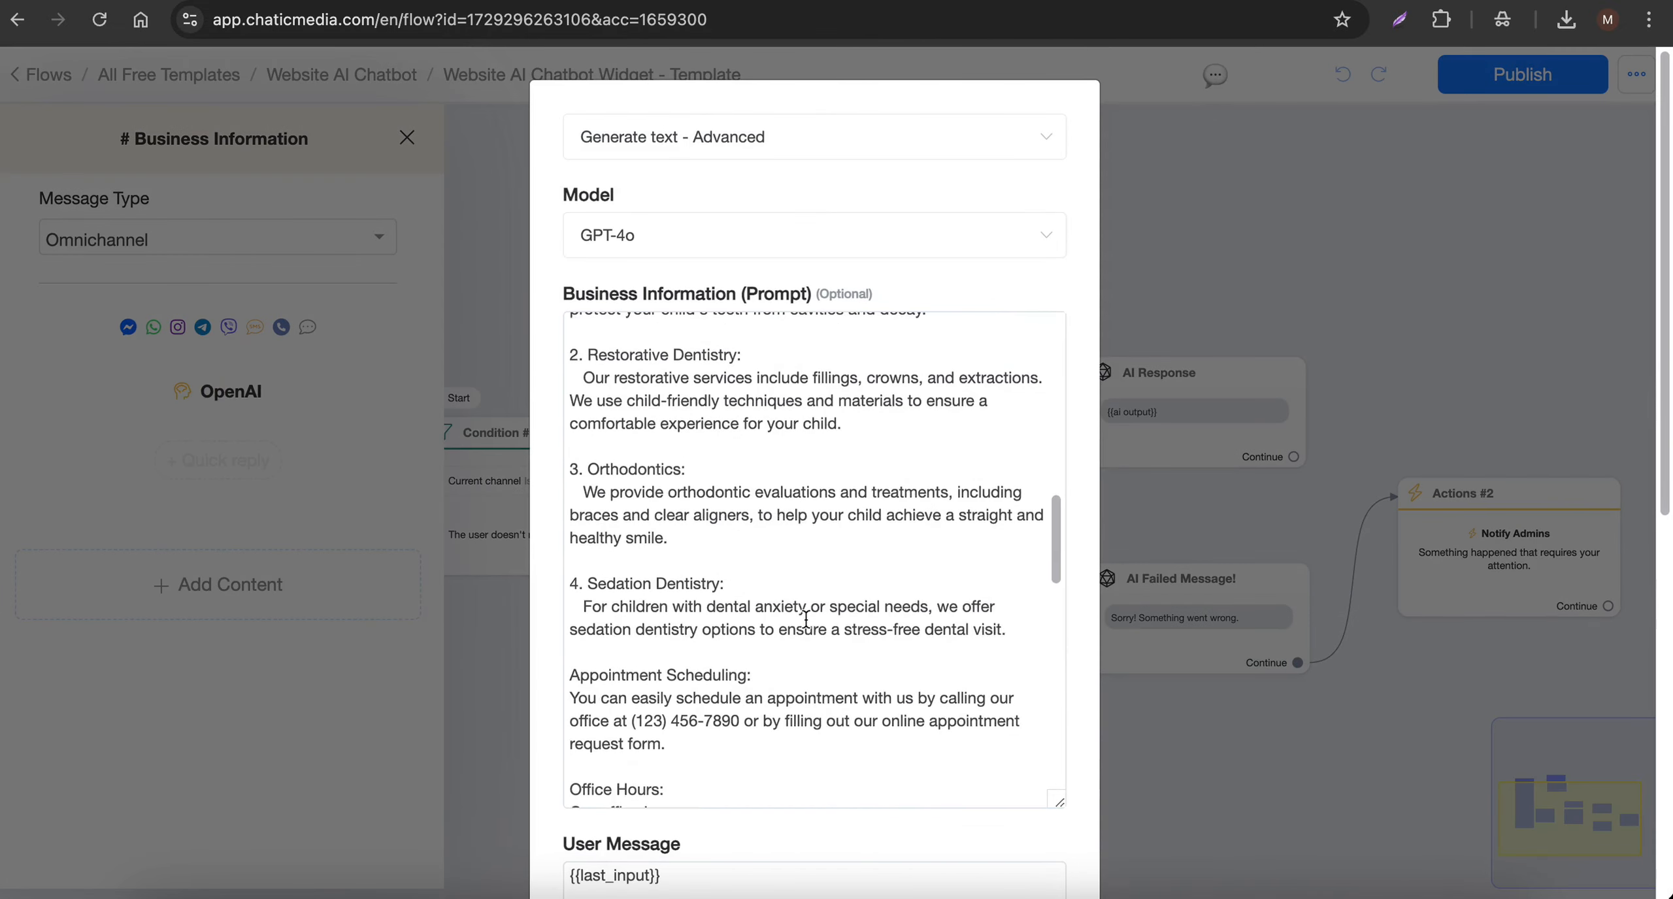
scroll(806, 618, "up", 5)
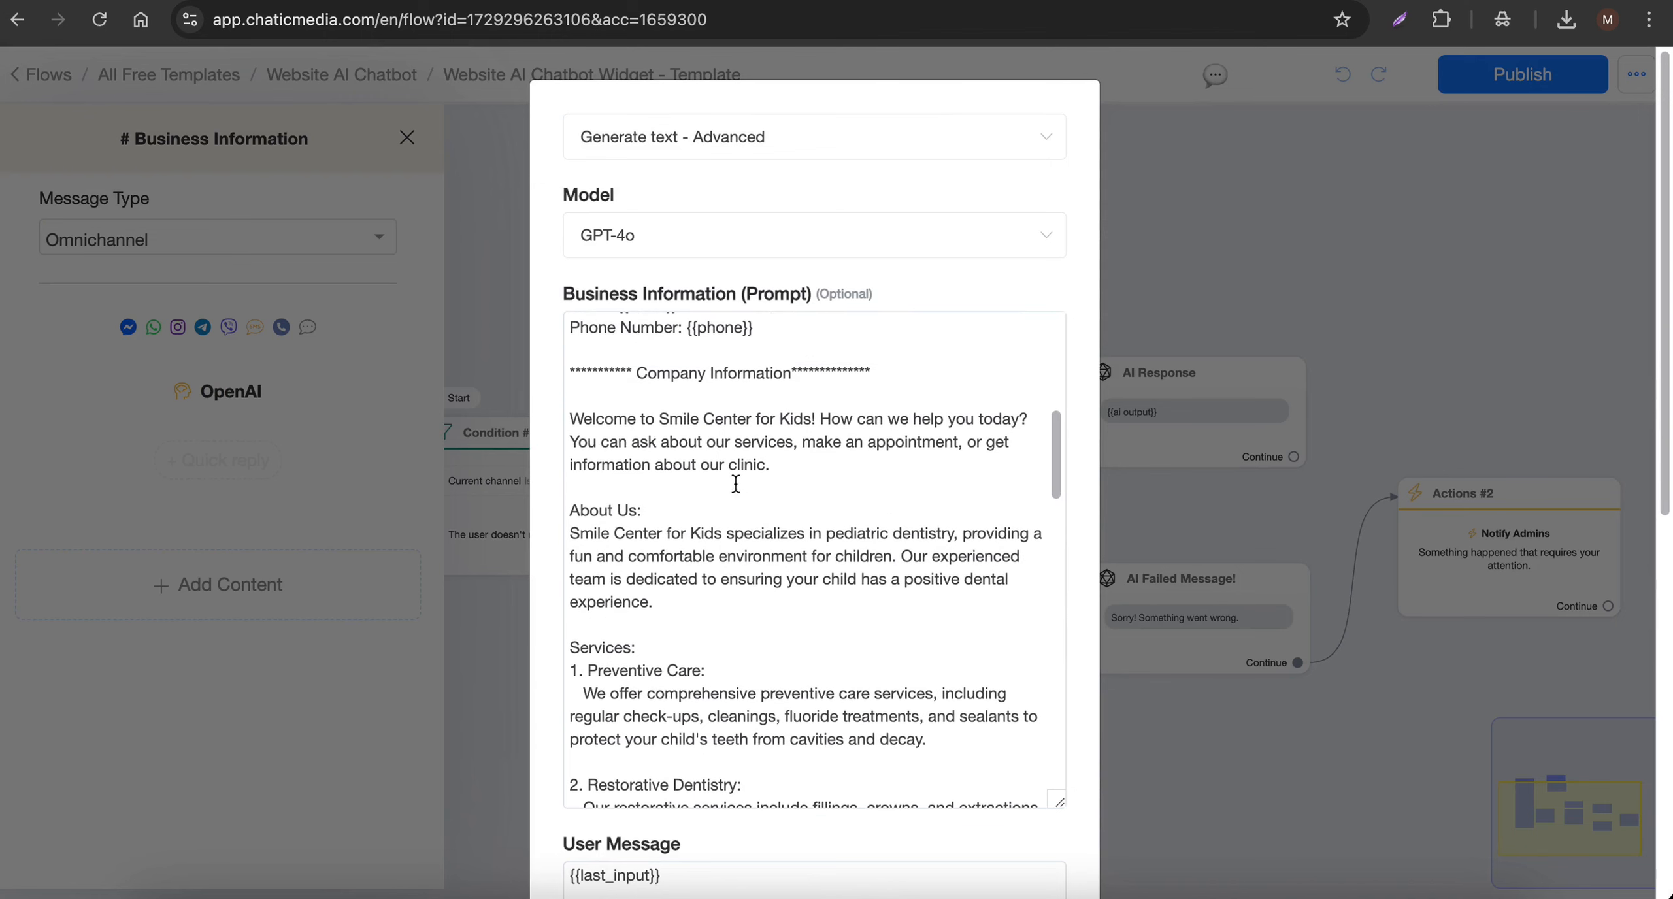
left_click_drag(568, 419, 971, 746)
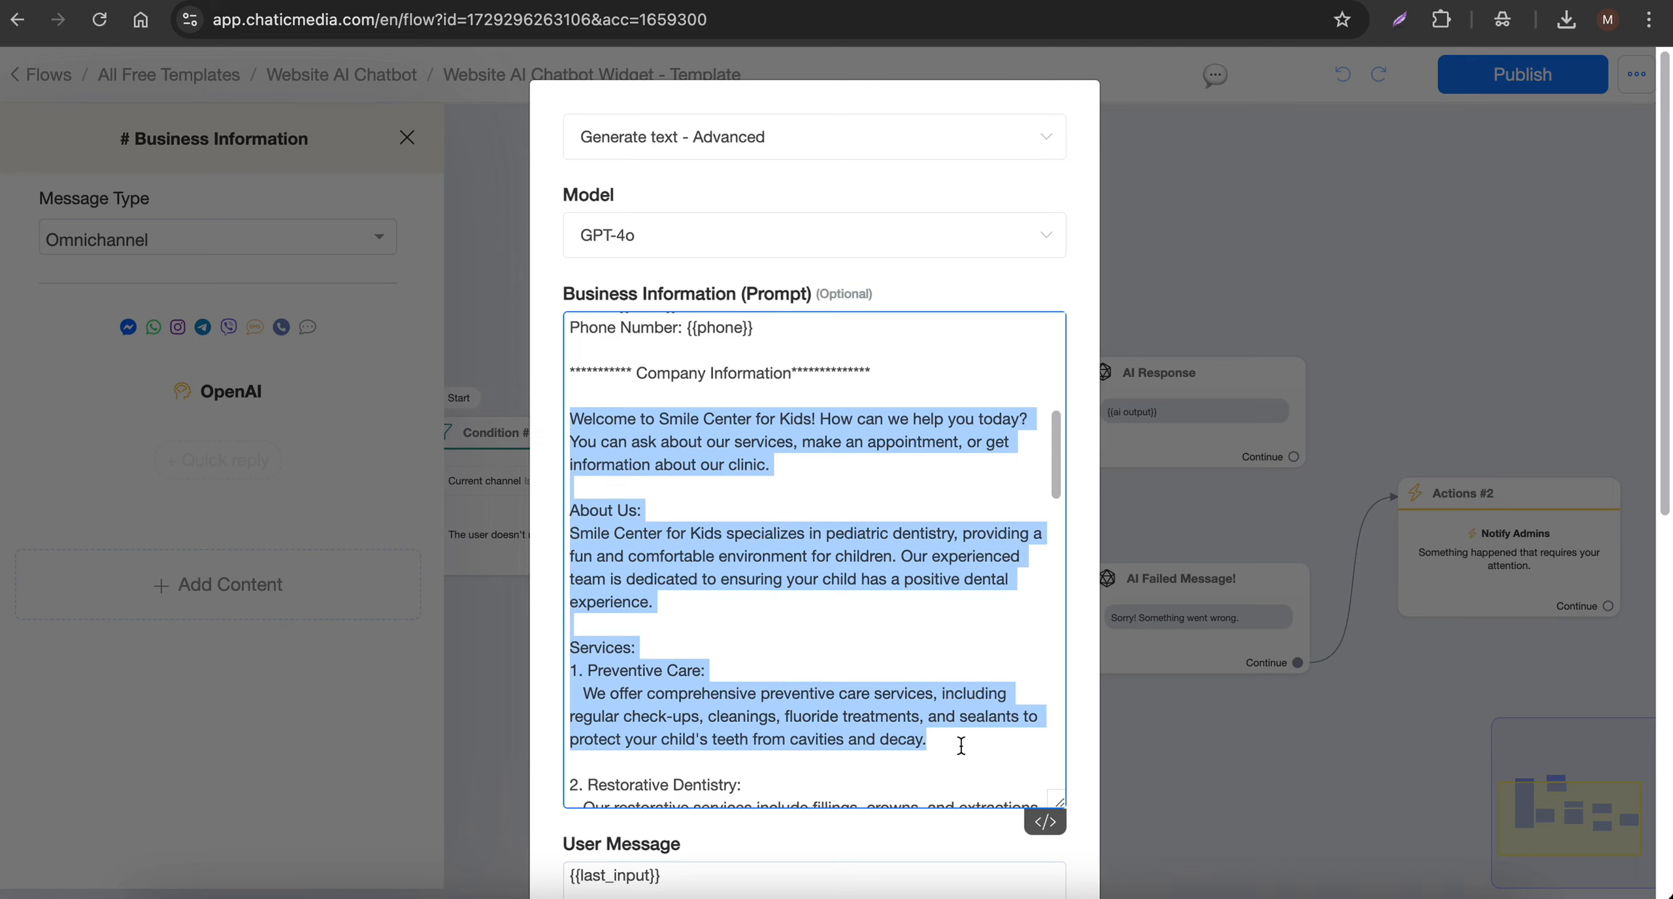
scroll(935, 767, "down", 2)
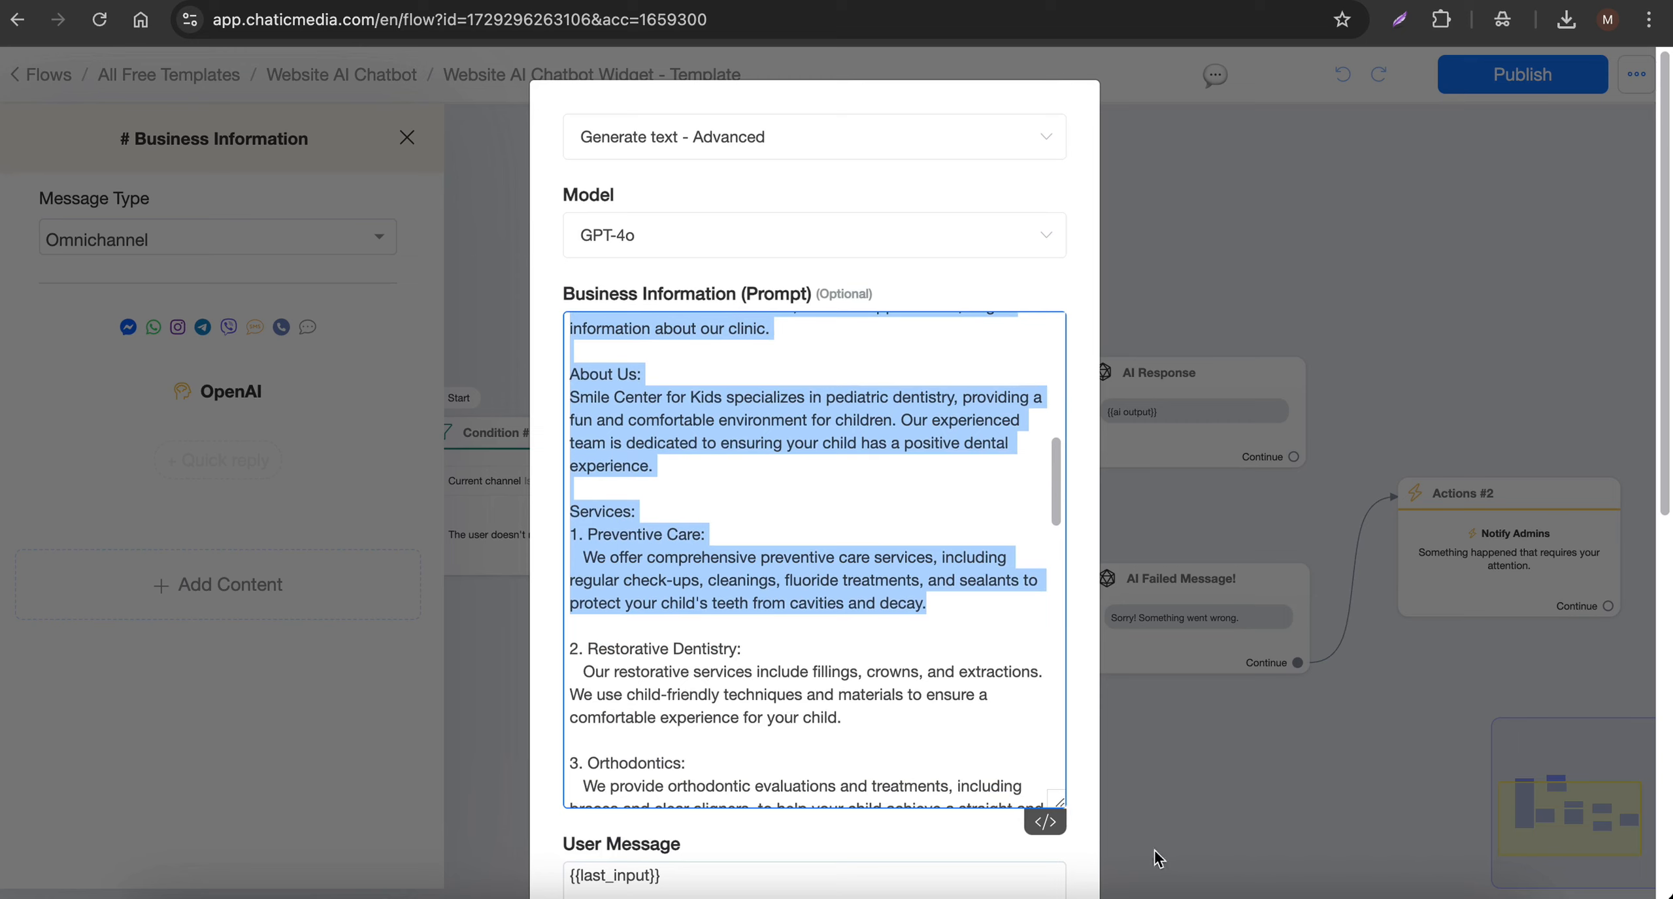
- Switch to the plumbing-kb.md document and review its services, pricing, FAQ, contact and scheduling sections
left_click(1367, 889)
scroll(416, 514, "up", 5)
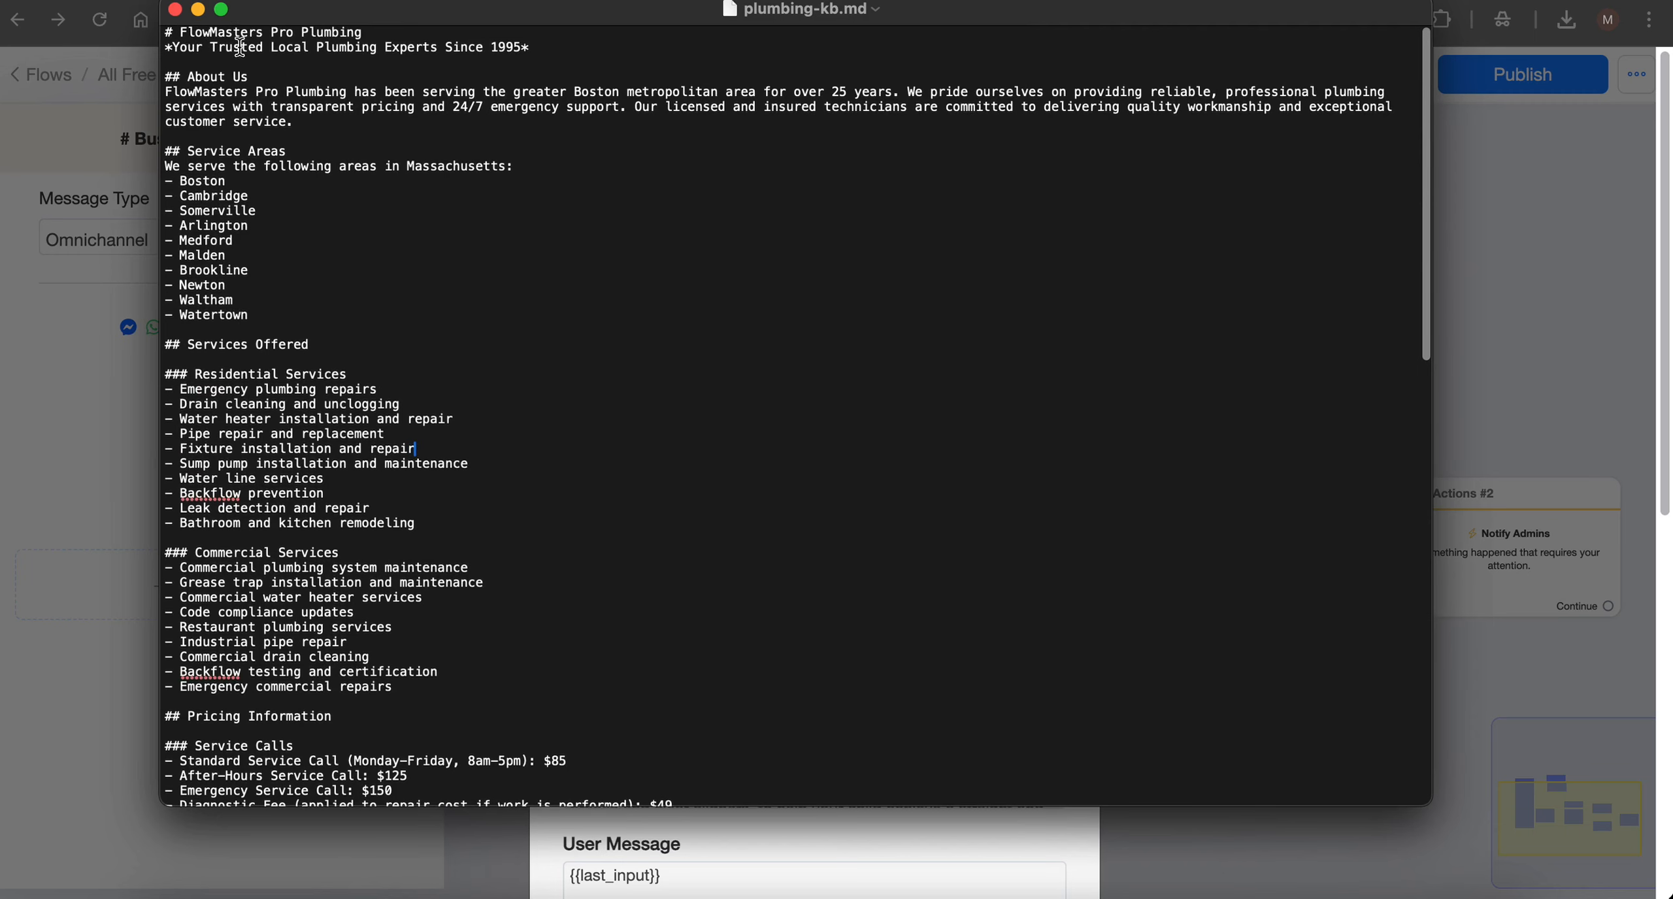
scroll(259, 255, "down", 1)
scroll(259, 254, "down", 15)
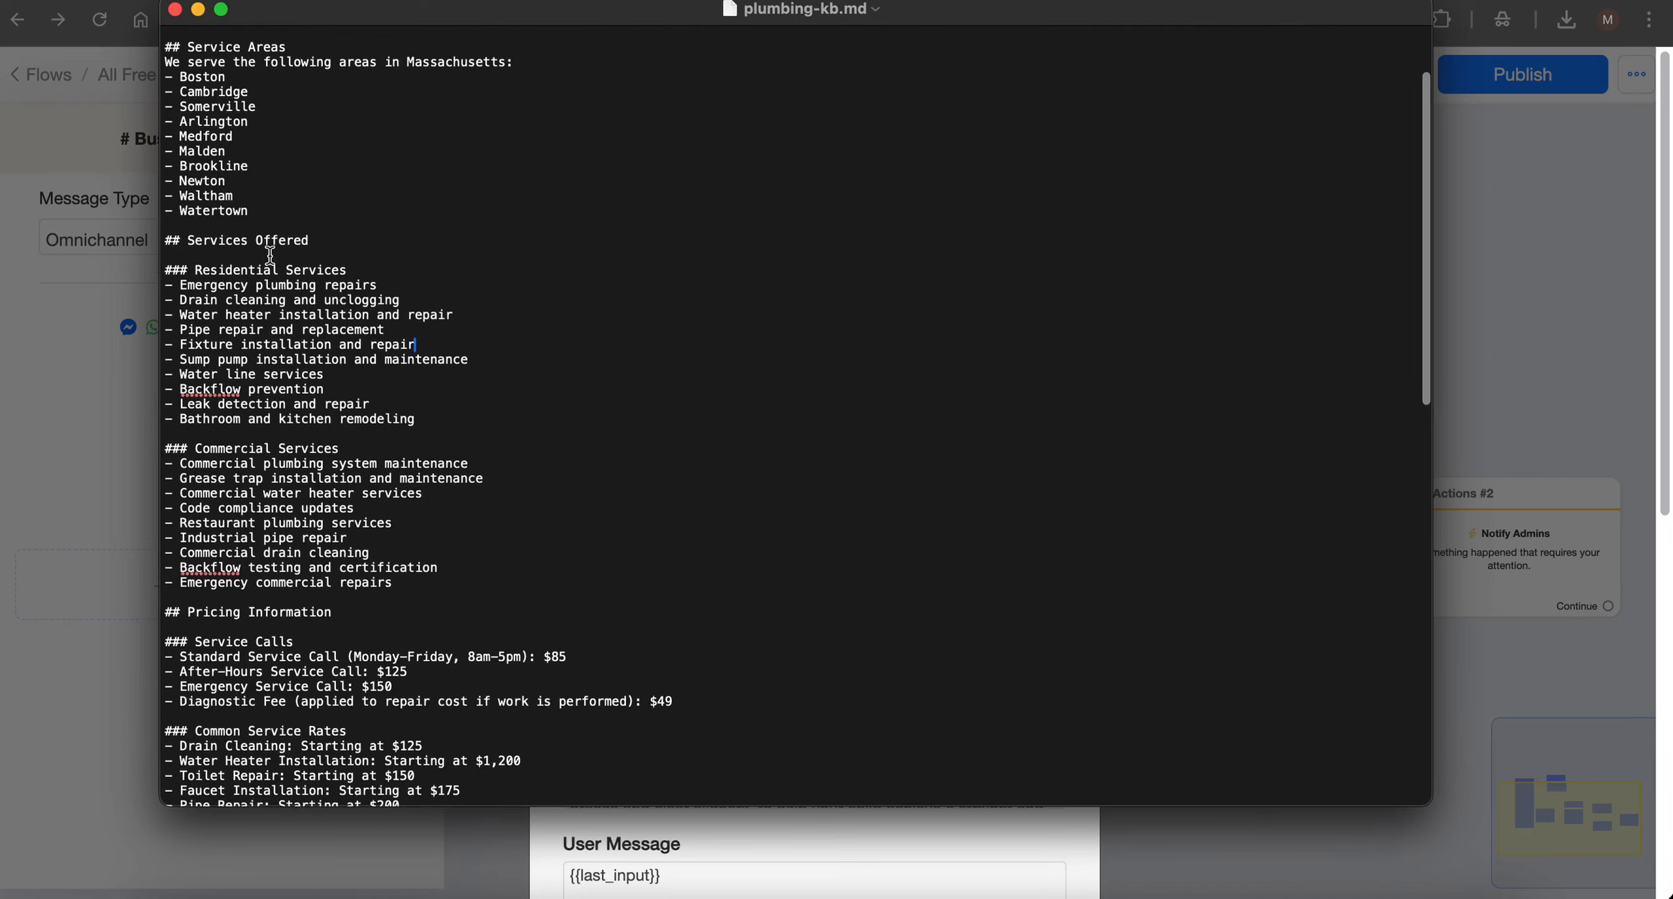
scroll(323, 451, "down", 4)
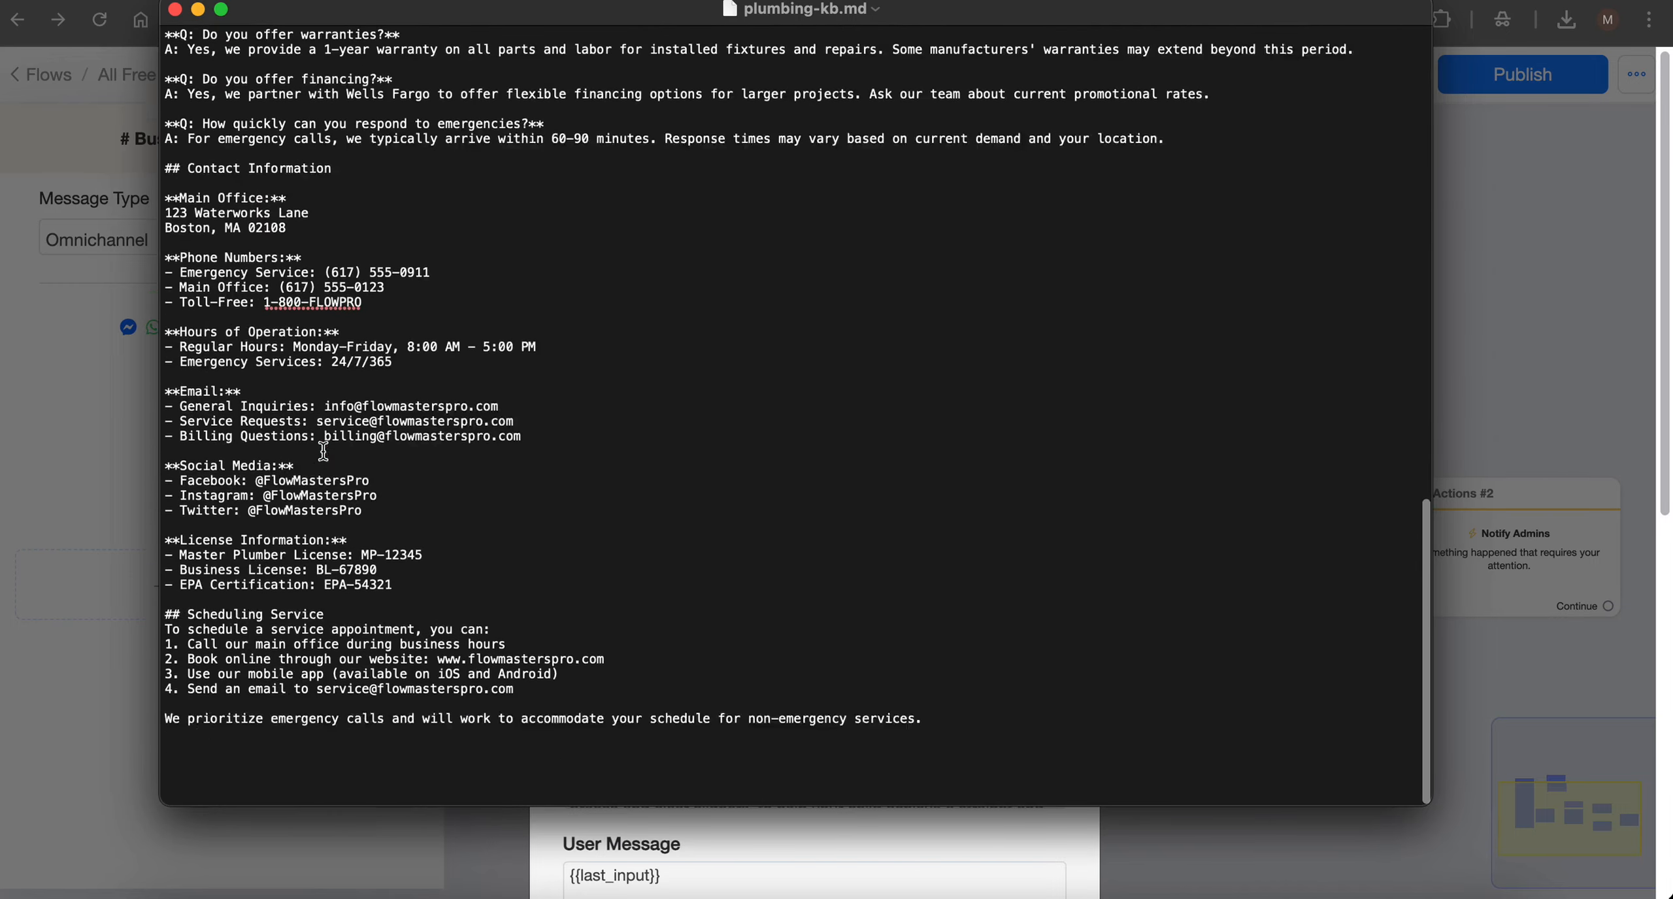
left_click(461, 650)
scroll(499, 607, "down", 1)
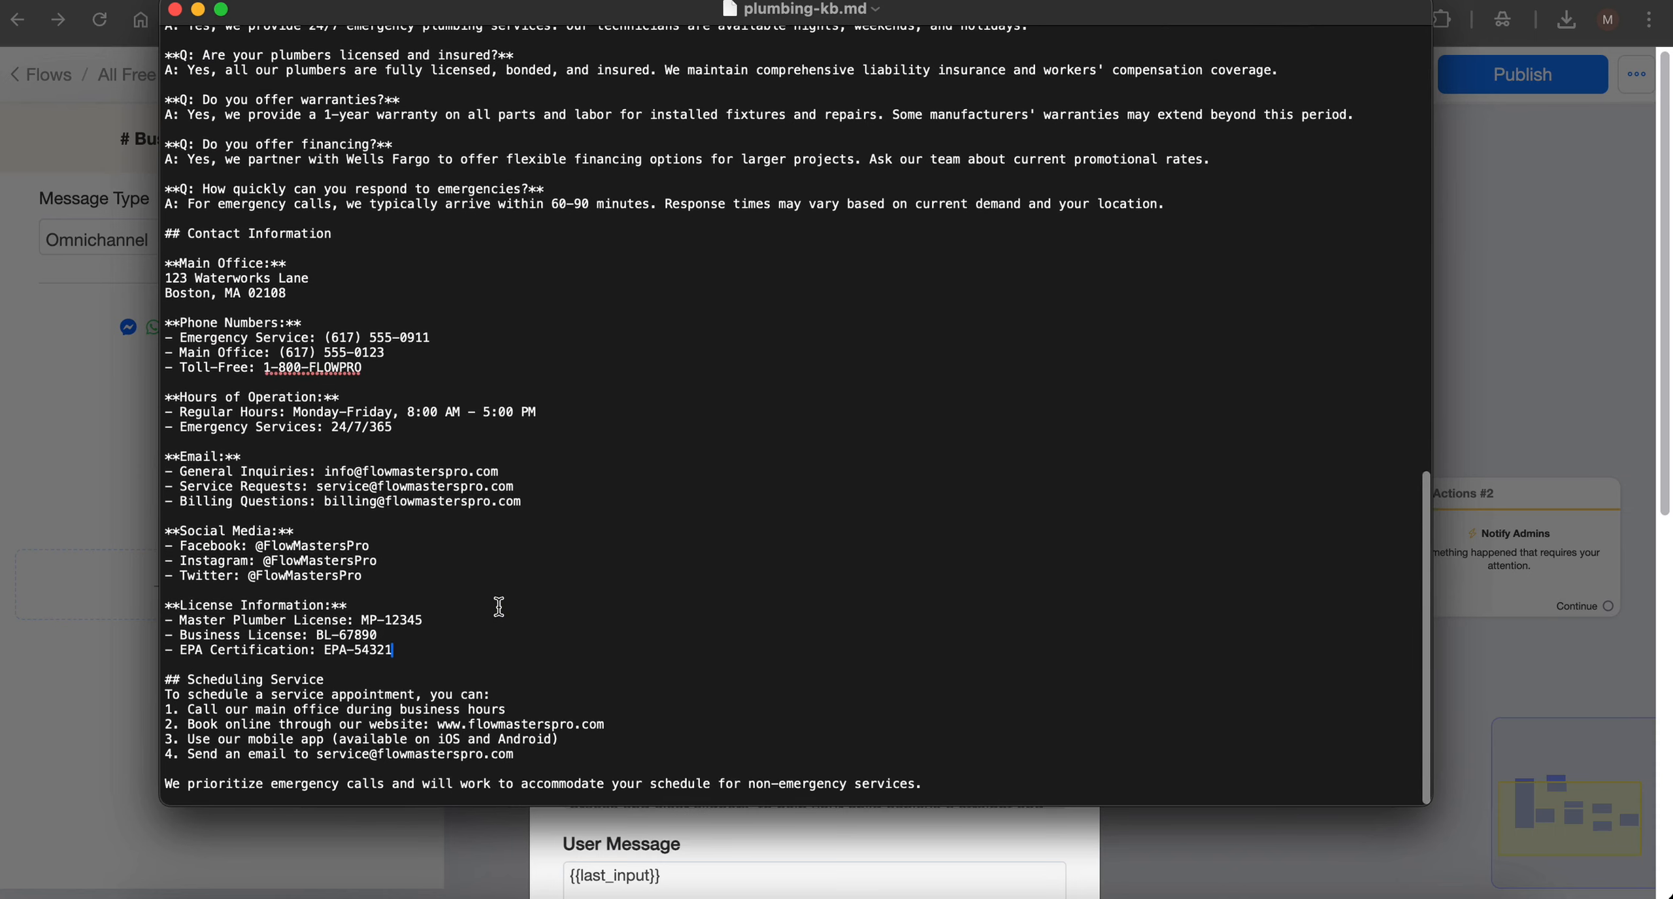
- Replace the sample company information in the Business Information prompt with the full contents of plumbing-kb.md
key("super+a")
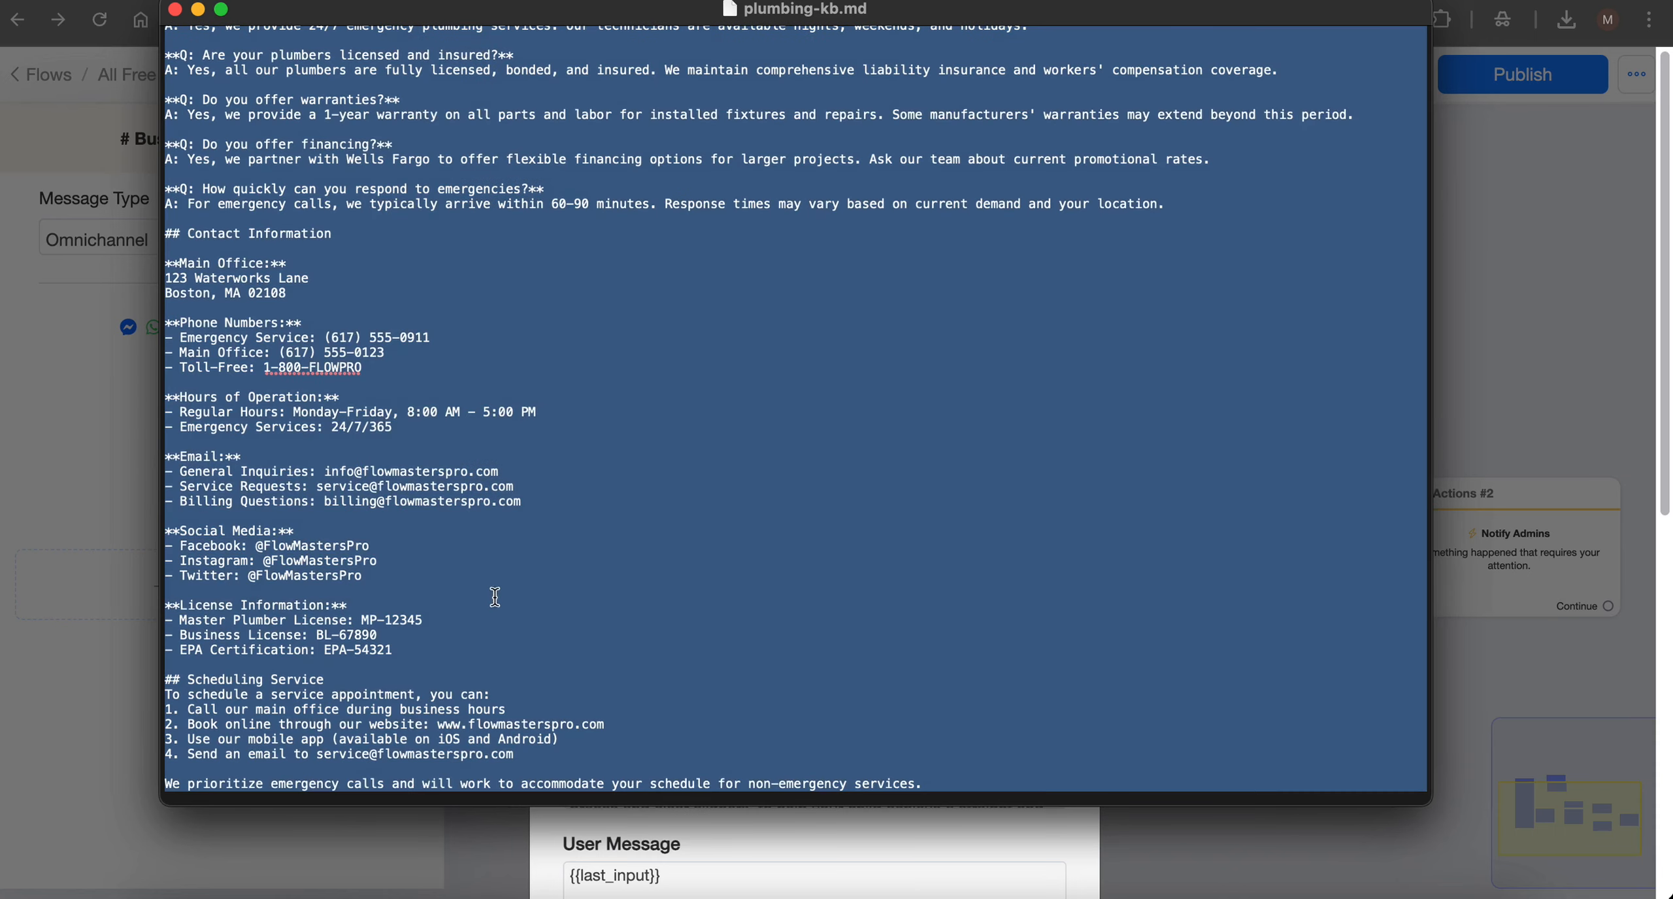
left_click(1639, 358)
scroll(620, 613, "up", 3)
scroll(620, 613, "down", 1)
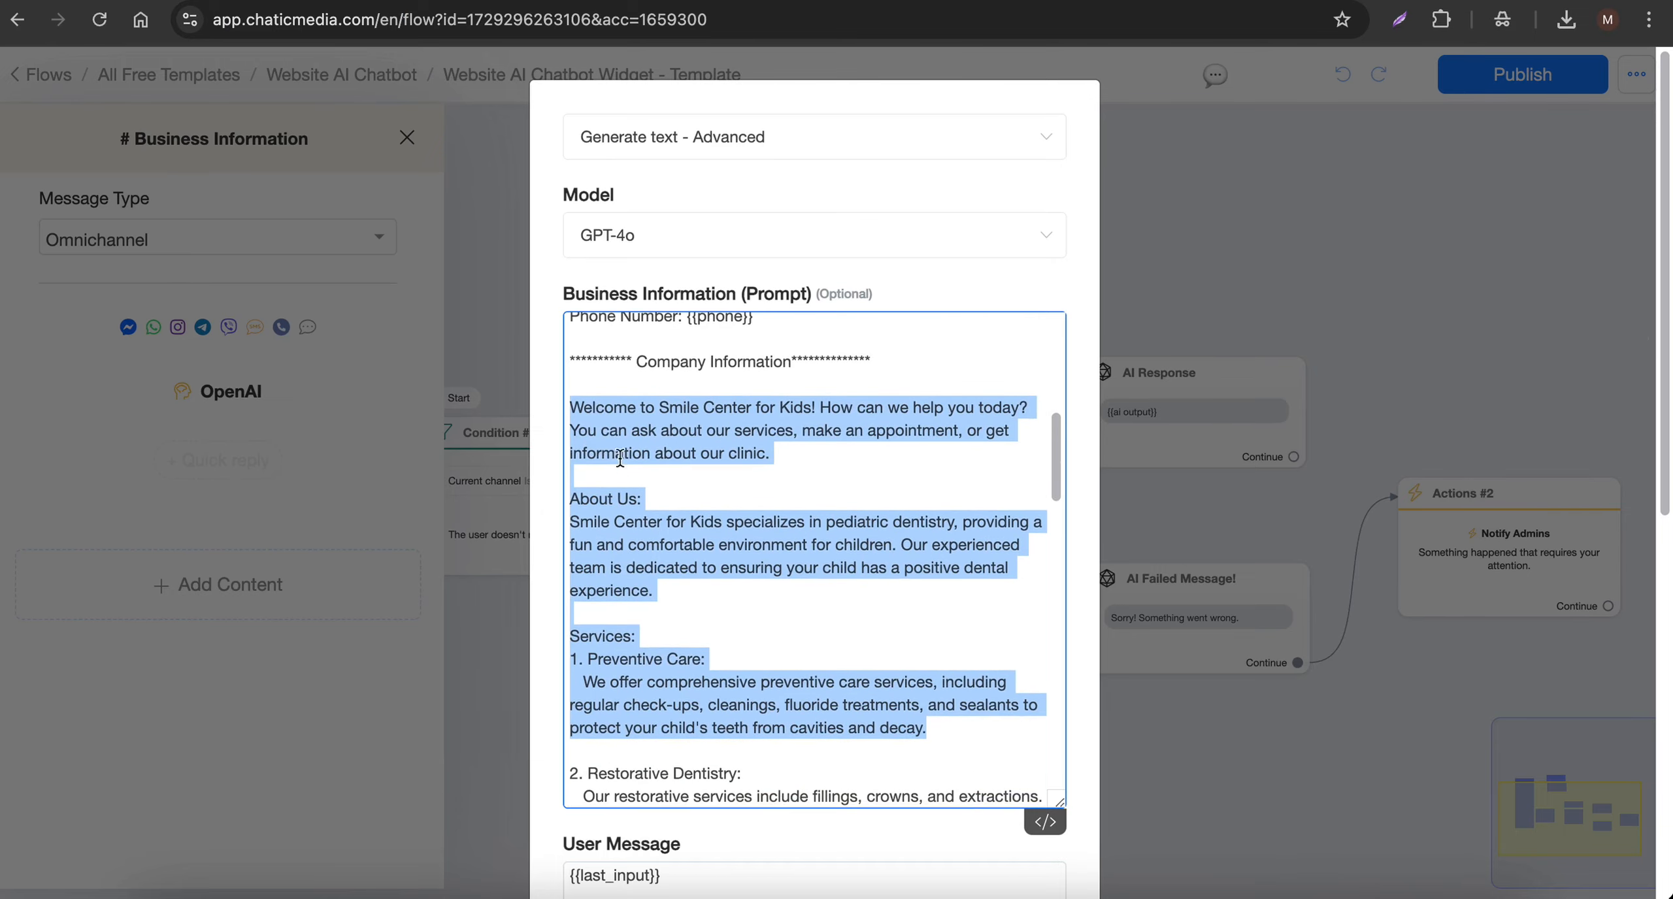
left_click(595, 431)
left_click_drag(570, 406, 809, 633)
key("ctrl+v")
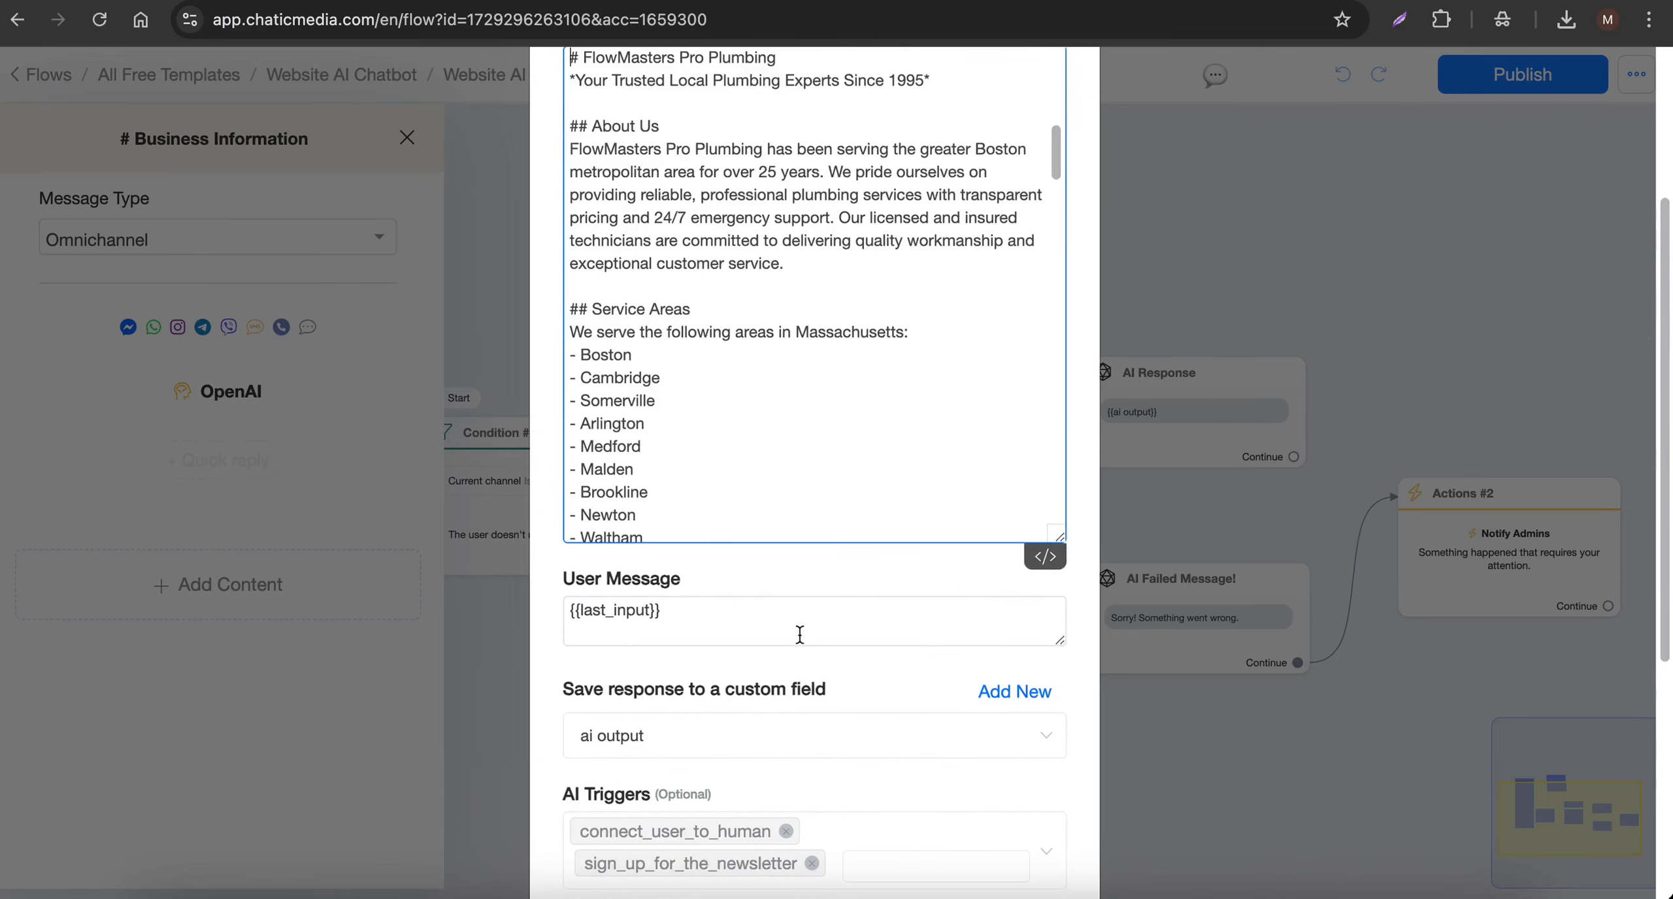
scroll(716, 440, "down", 10)
scroll(516, 412, "up", 5)
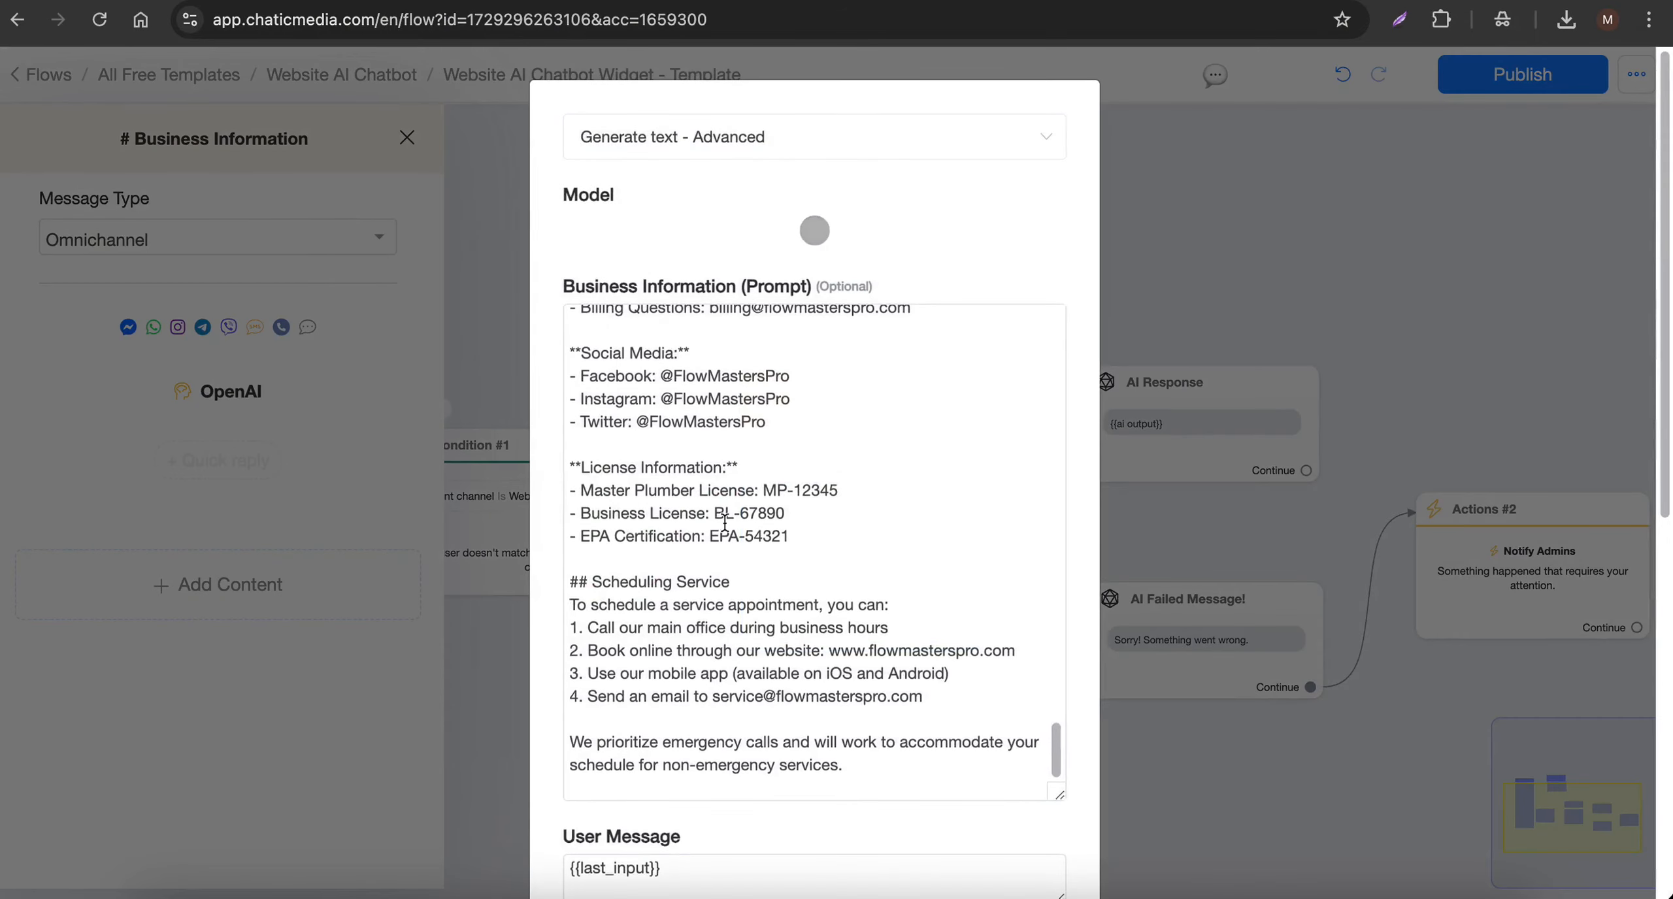
- Look up the sign_up_for_the_newsletter AI trigger, review its collected data, triggered flow and output message, and close it without changes
scroll(728, 526, "down", 10)
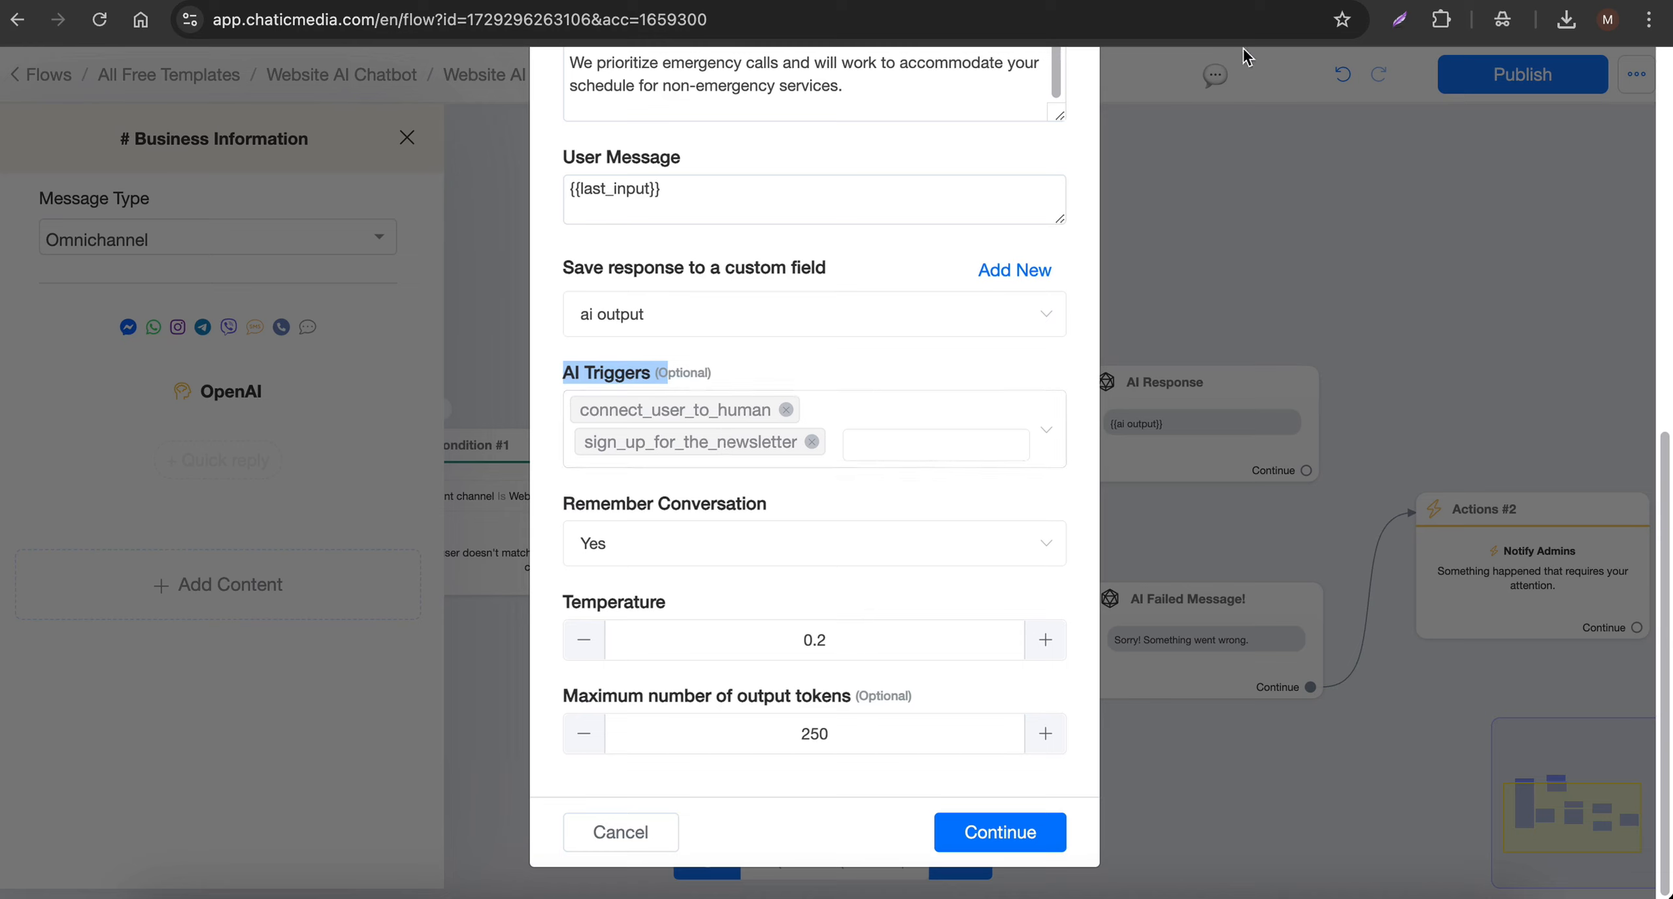
left_click(1014, 1)
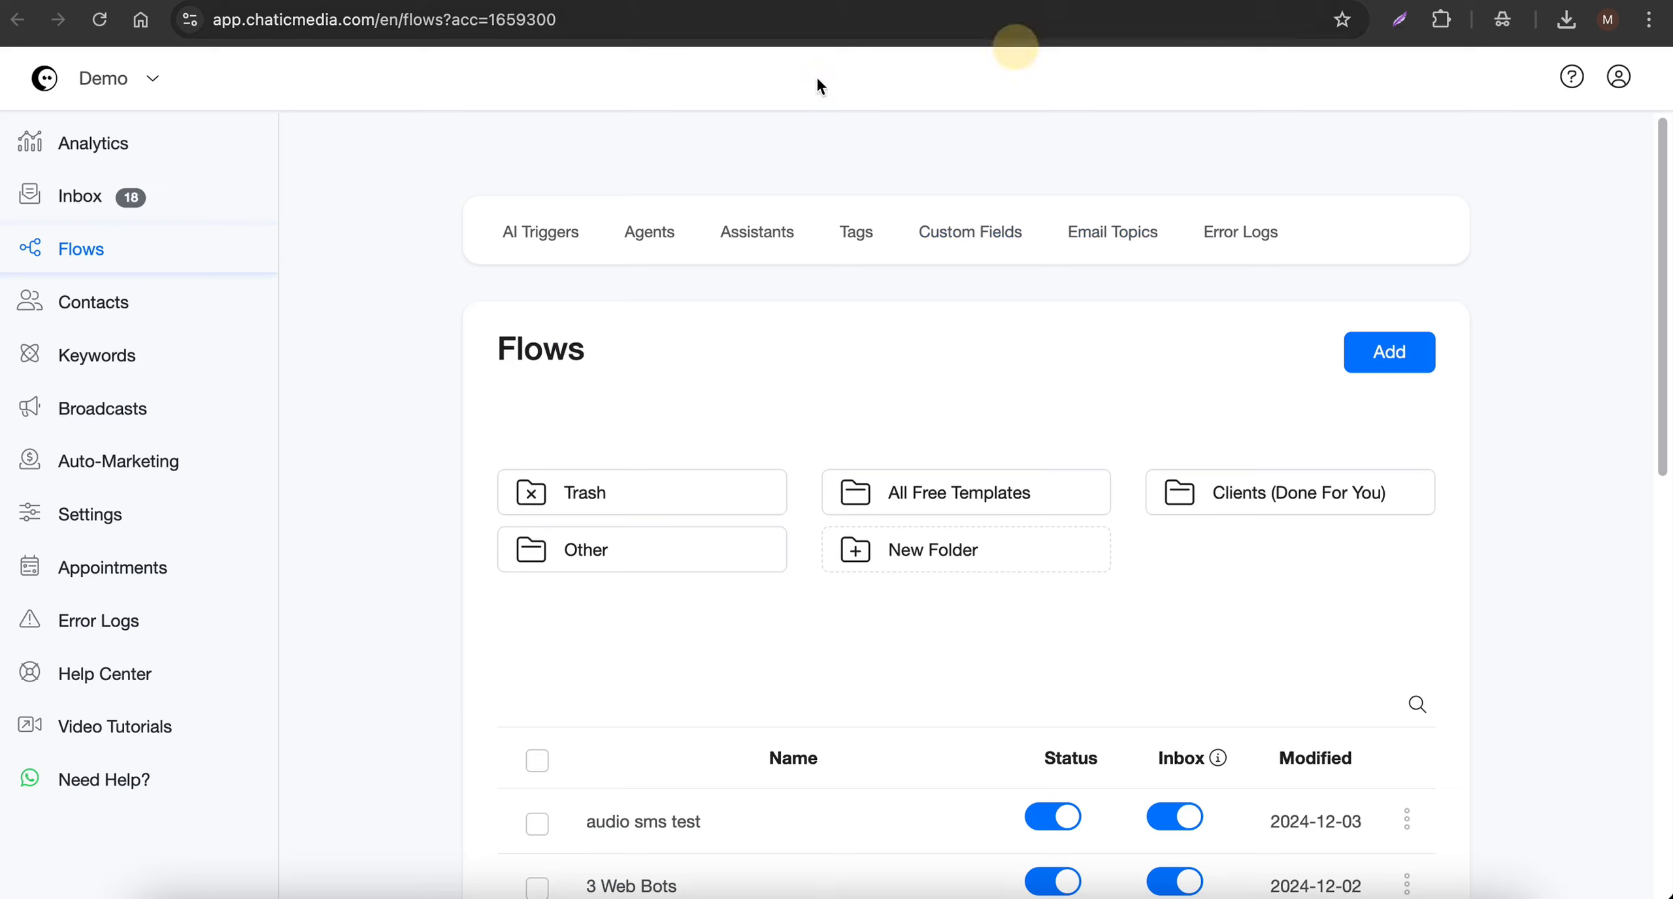
left_click(535, 236)
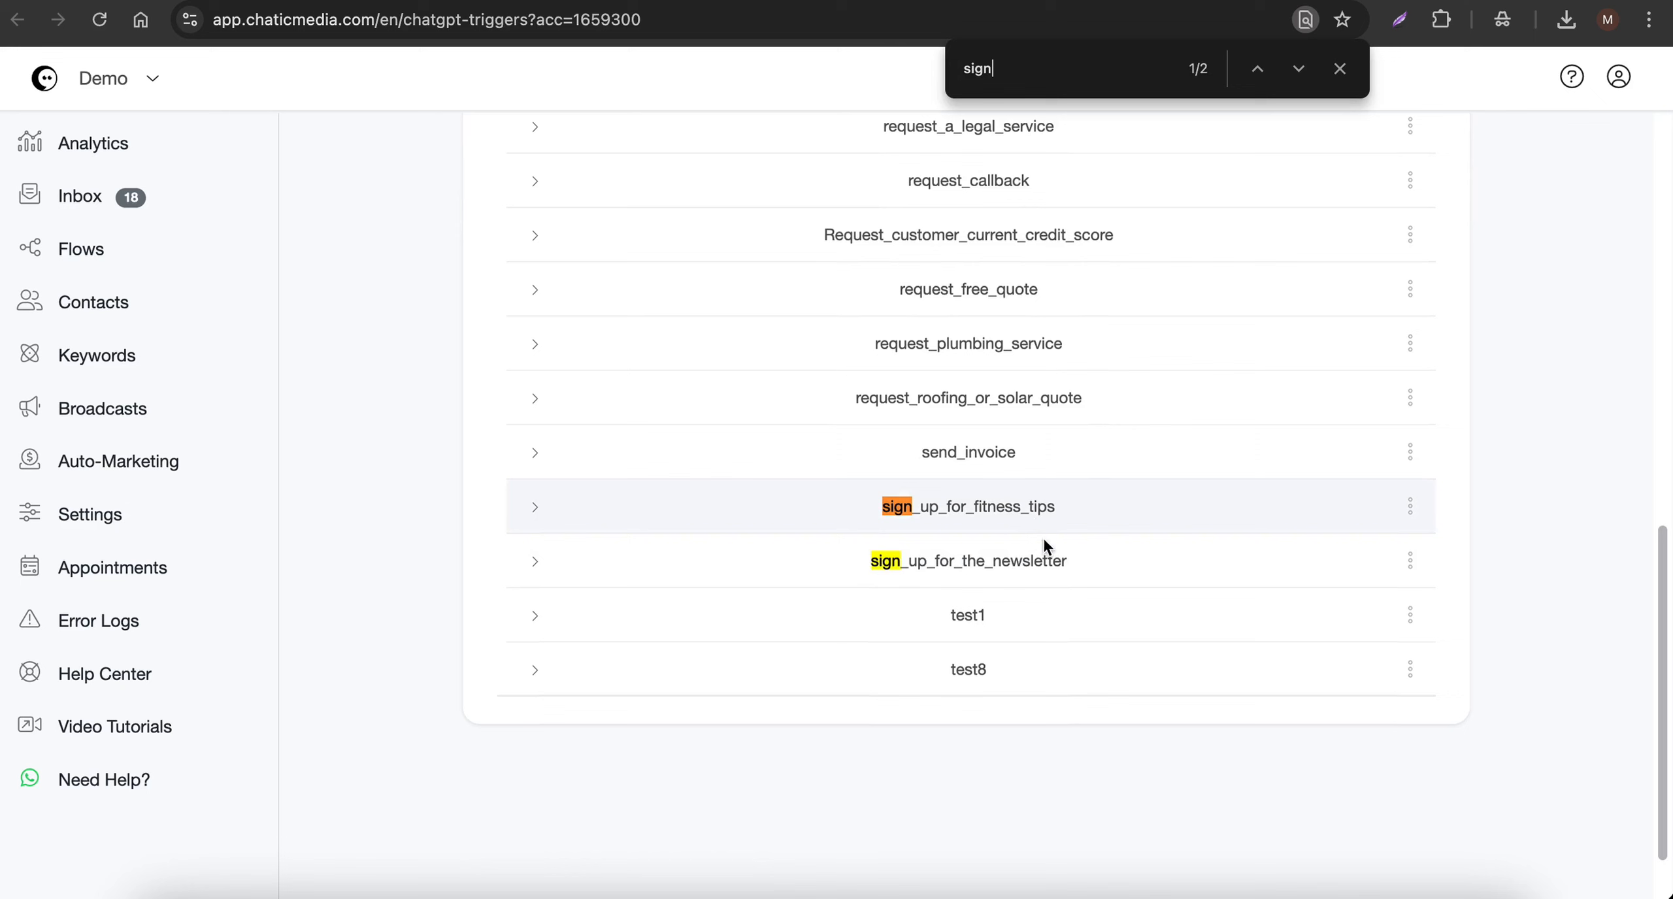
left_click(1410, 563)
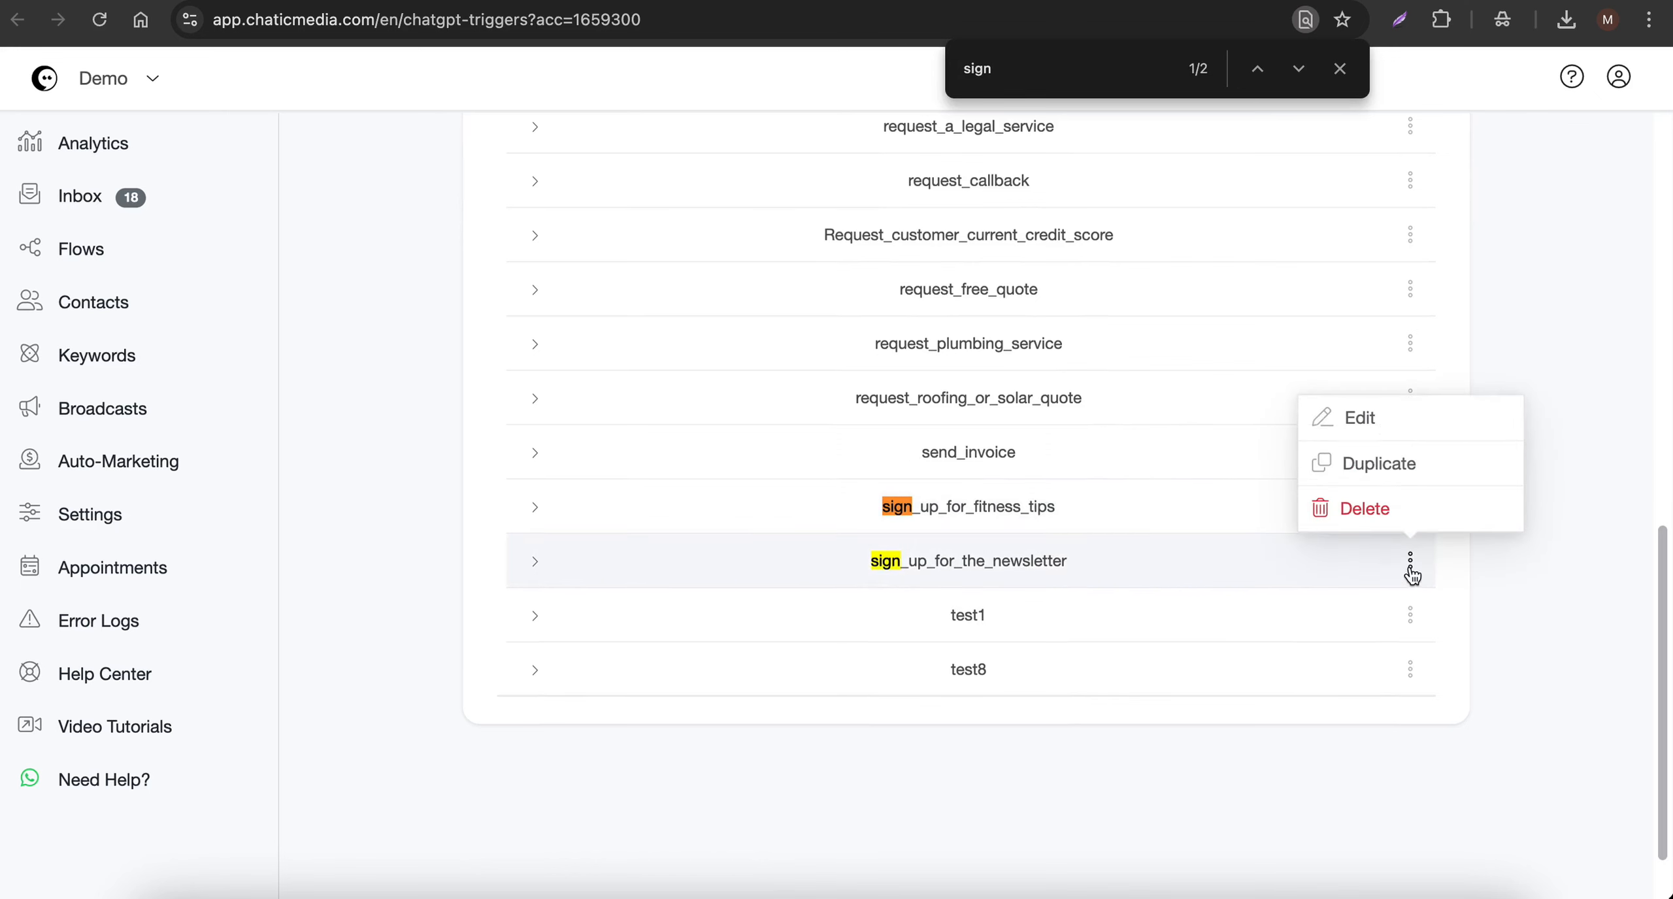
left_click(1383, 421)
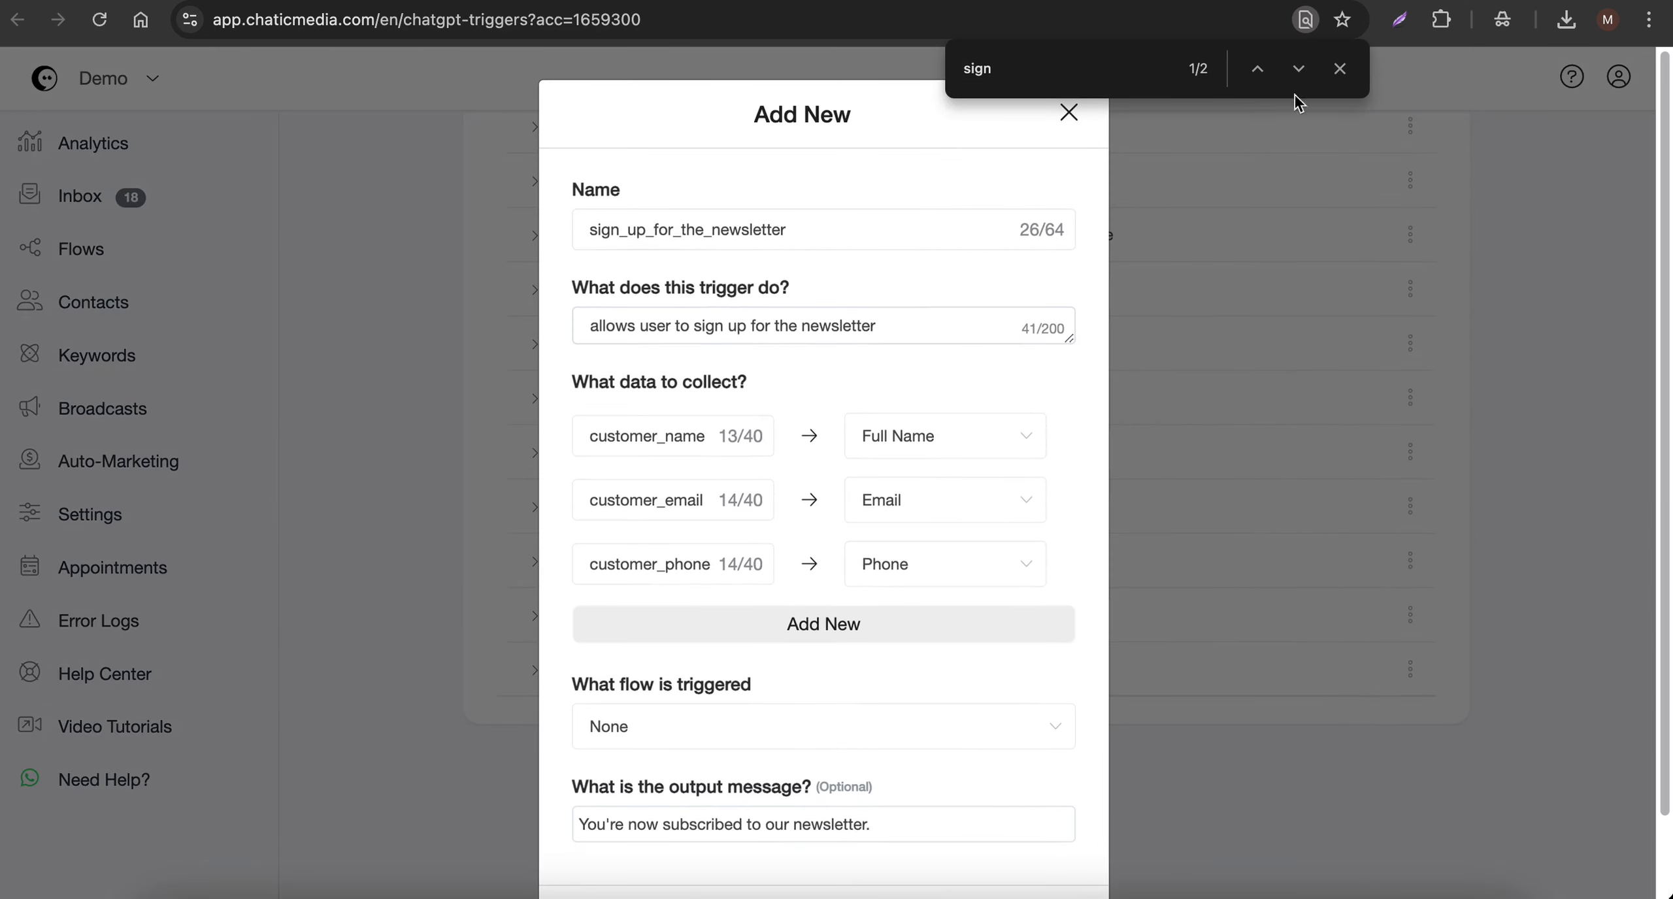
left_click(1338, 68)
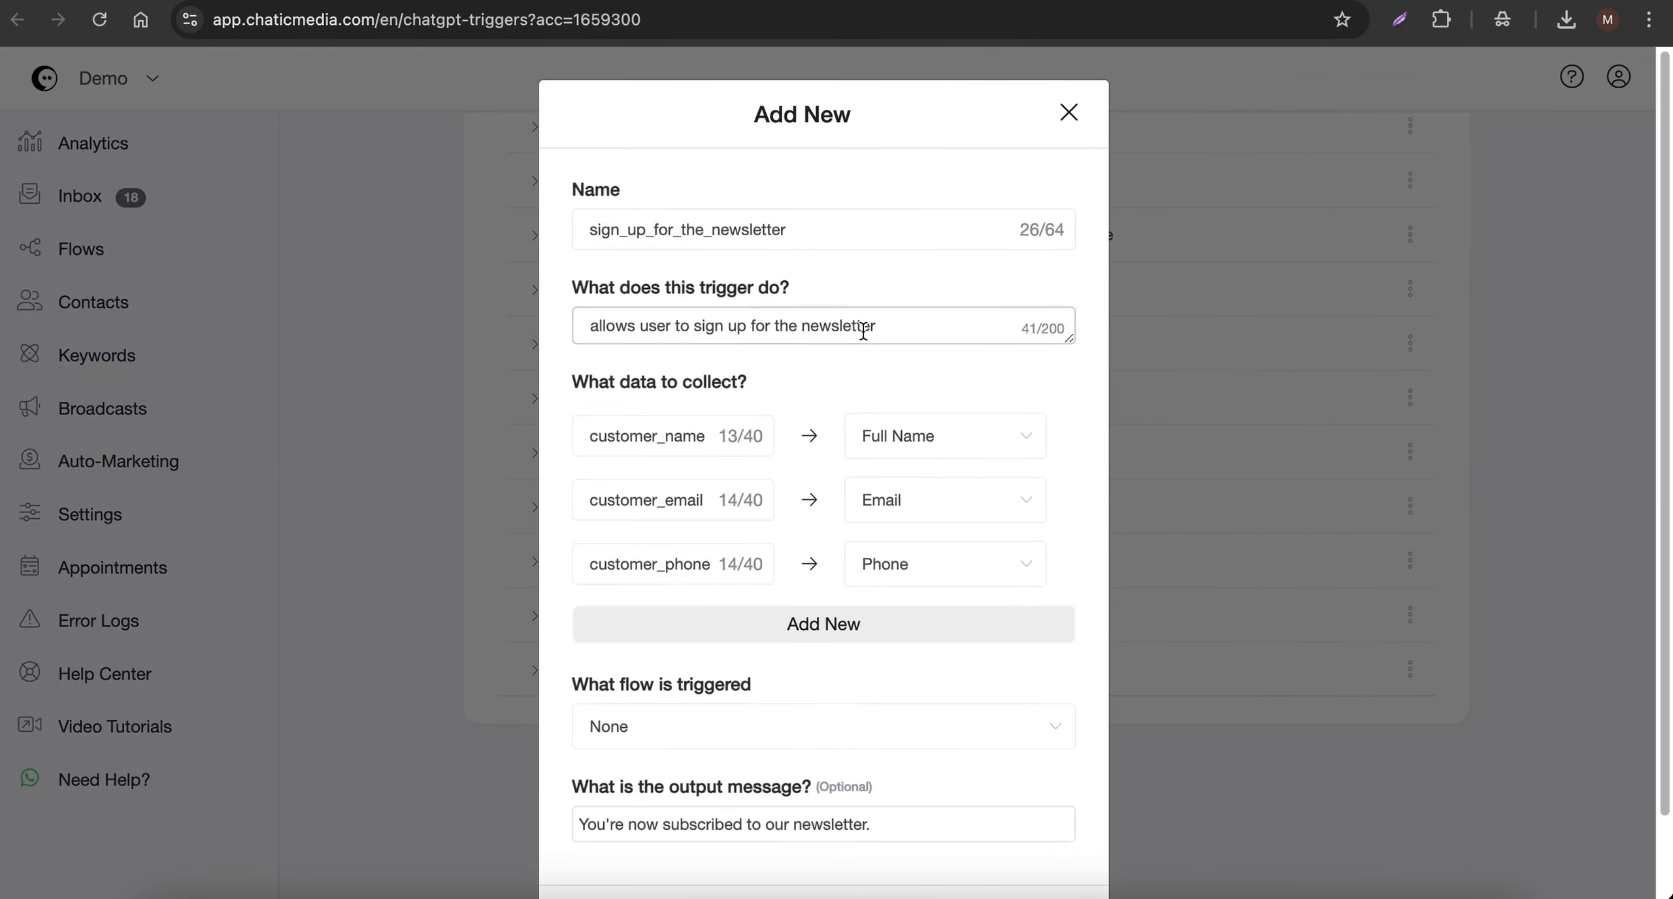
scroll(690, 492, "down", 3)
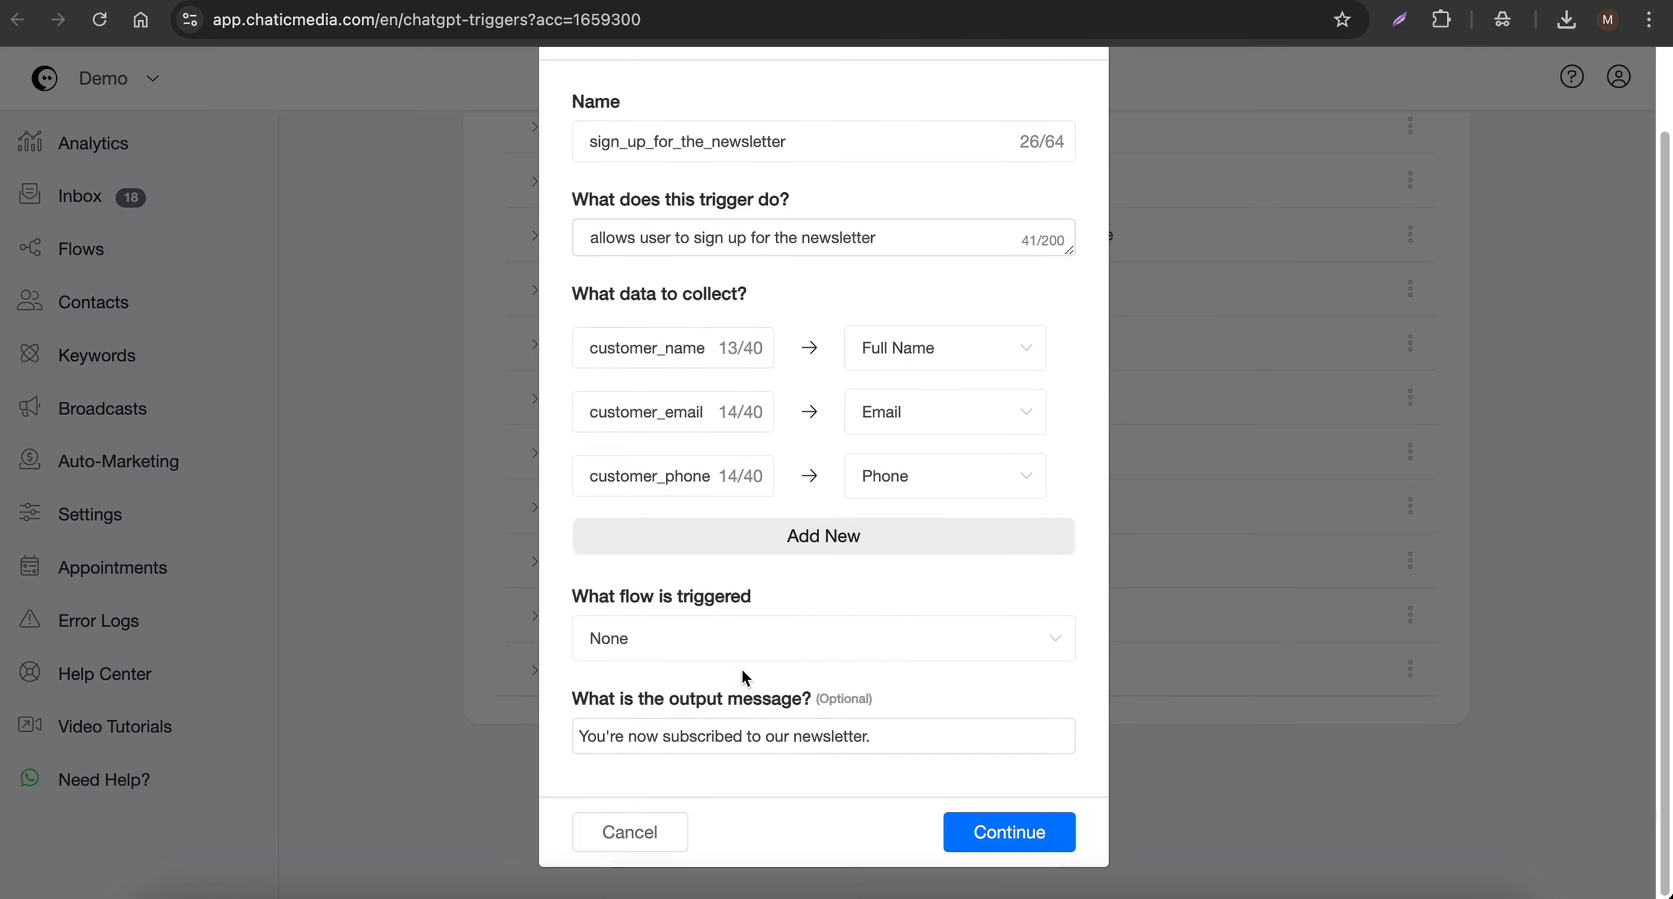
left_click(631, 842)
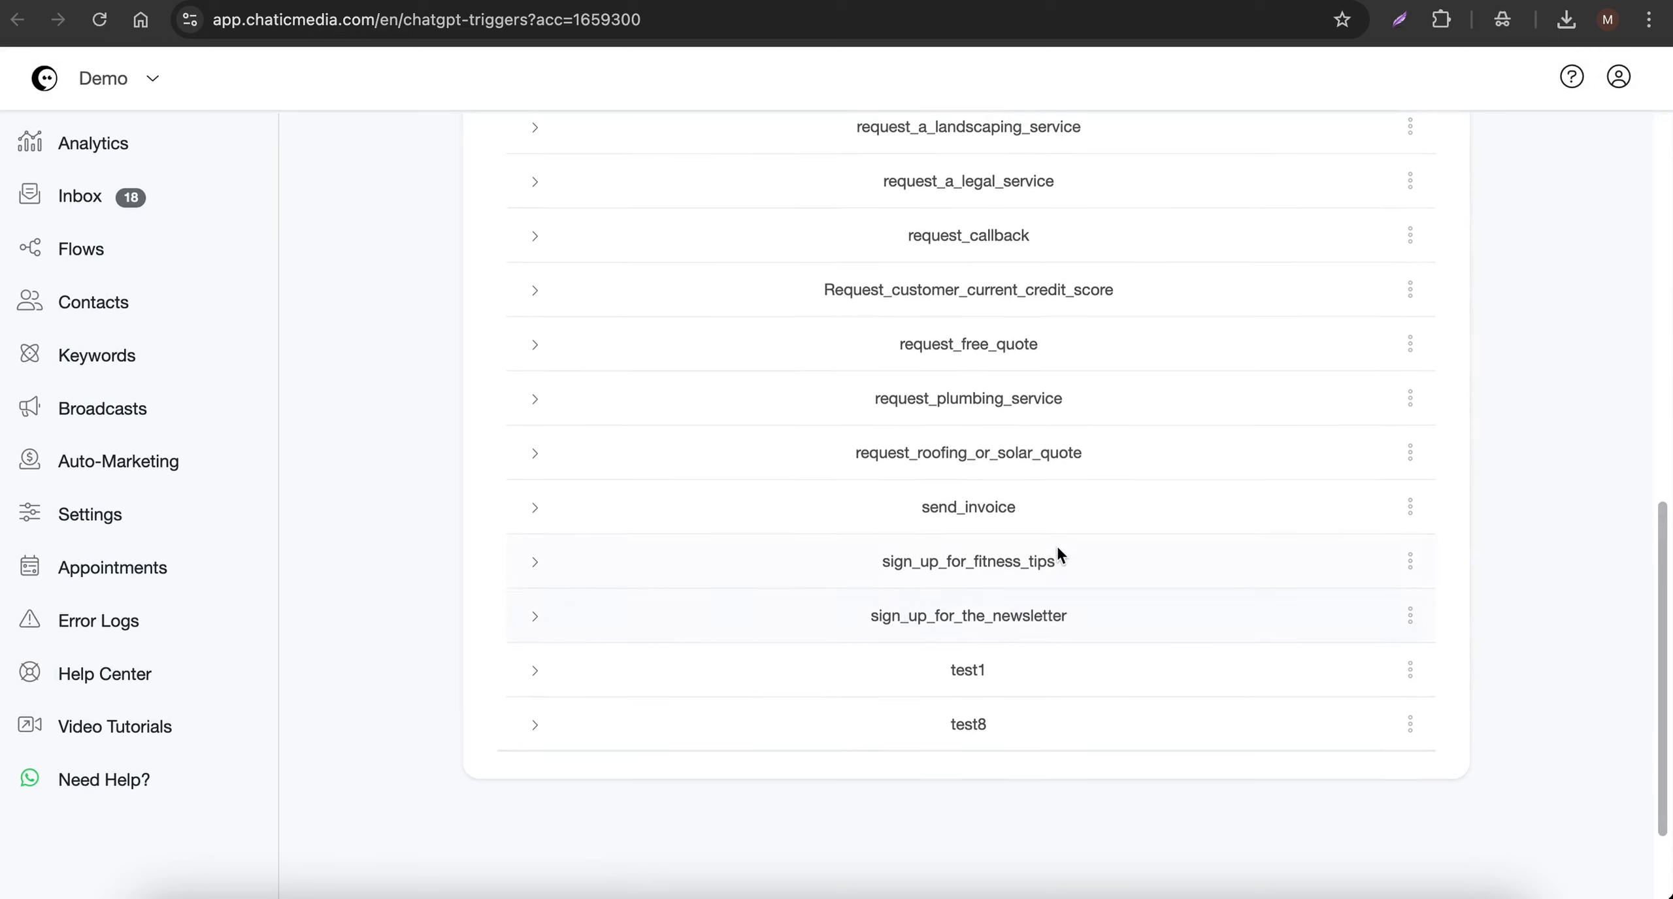
- Remove the customer_email field from the data collected by the request_plumbing_service AI trigger and save the trigger
scroll(1059, 555, "up", 1)
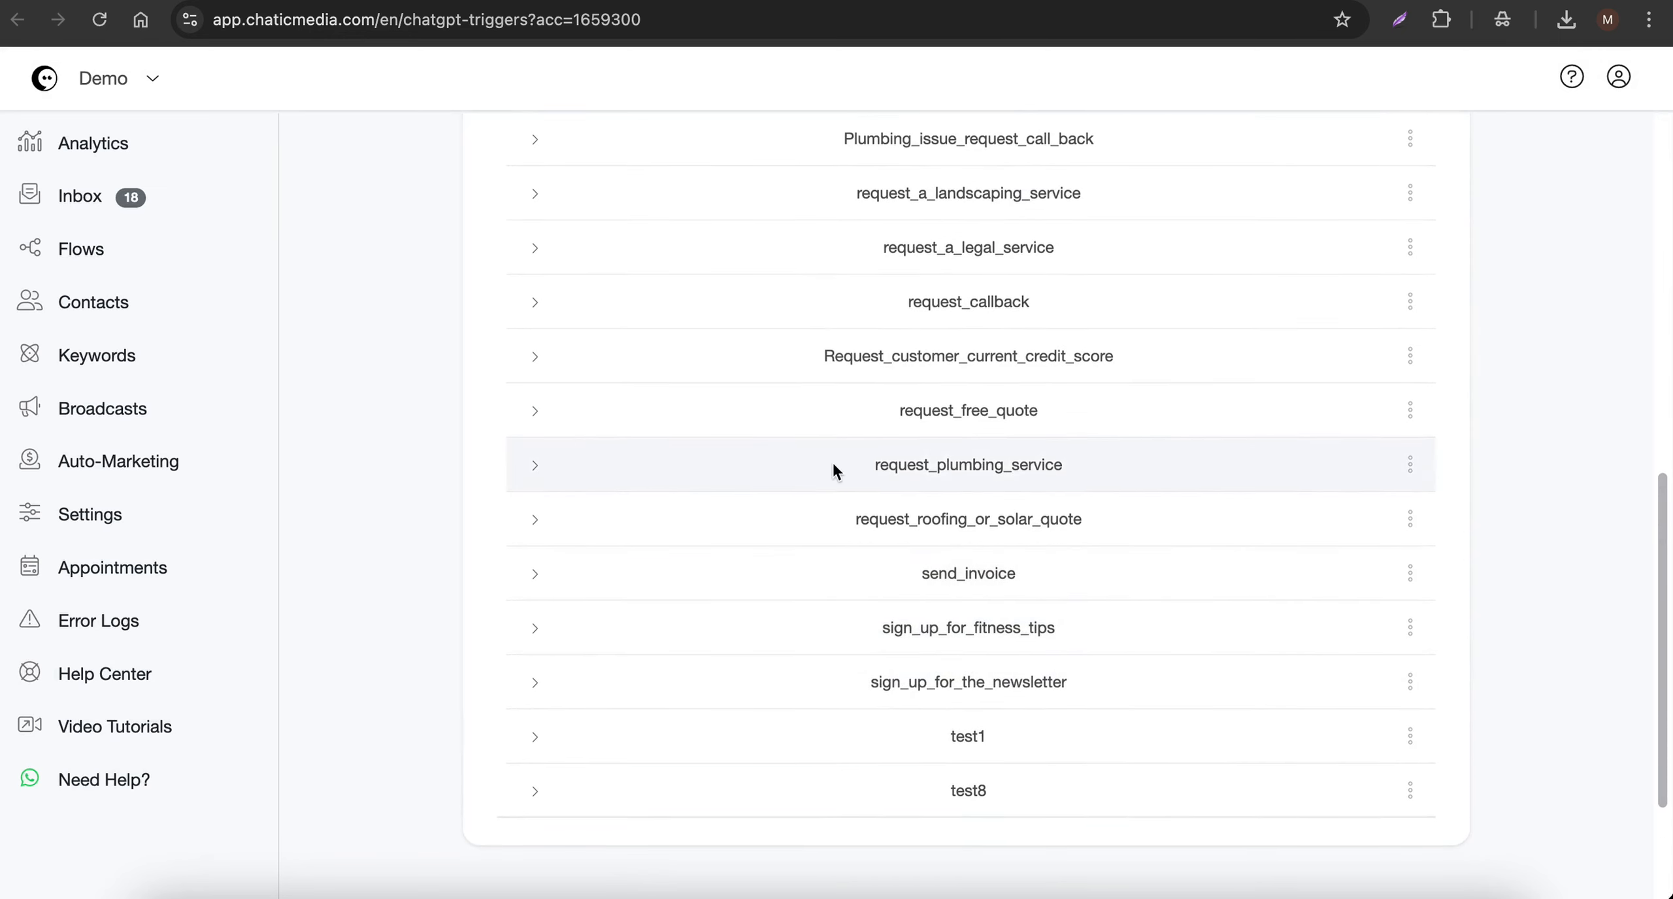
left_click(1409, 466)
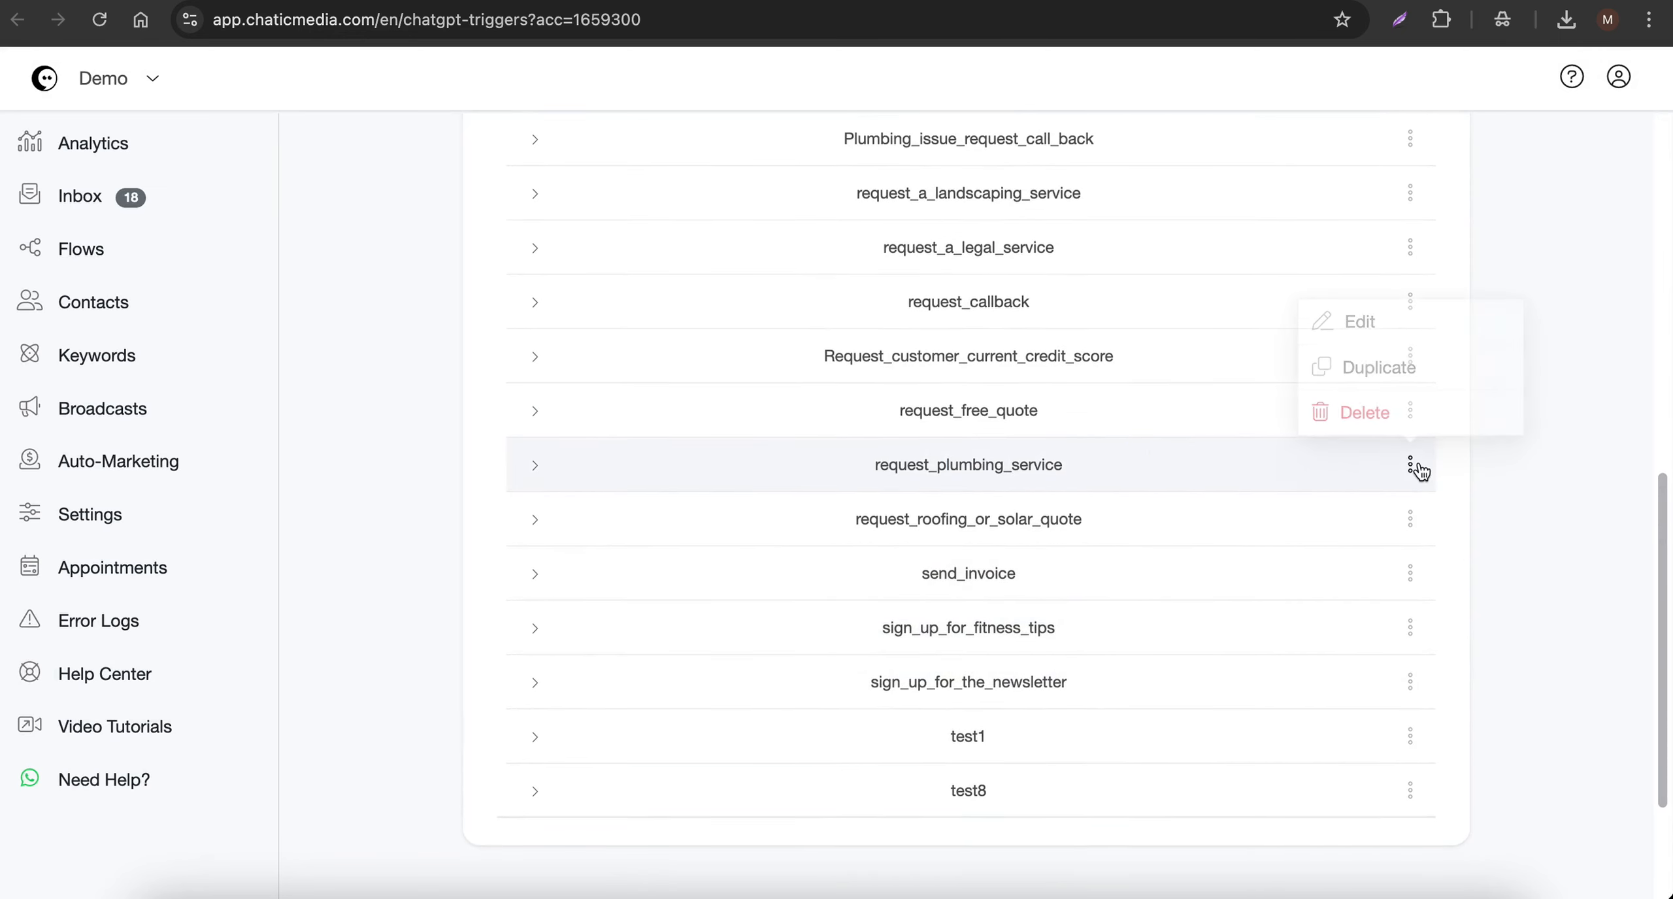
left_click(1359, 321)
scroll(774, 383, "down", 2)
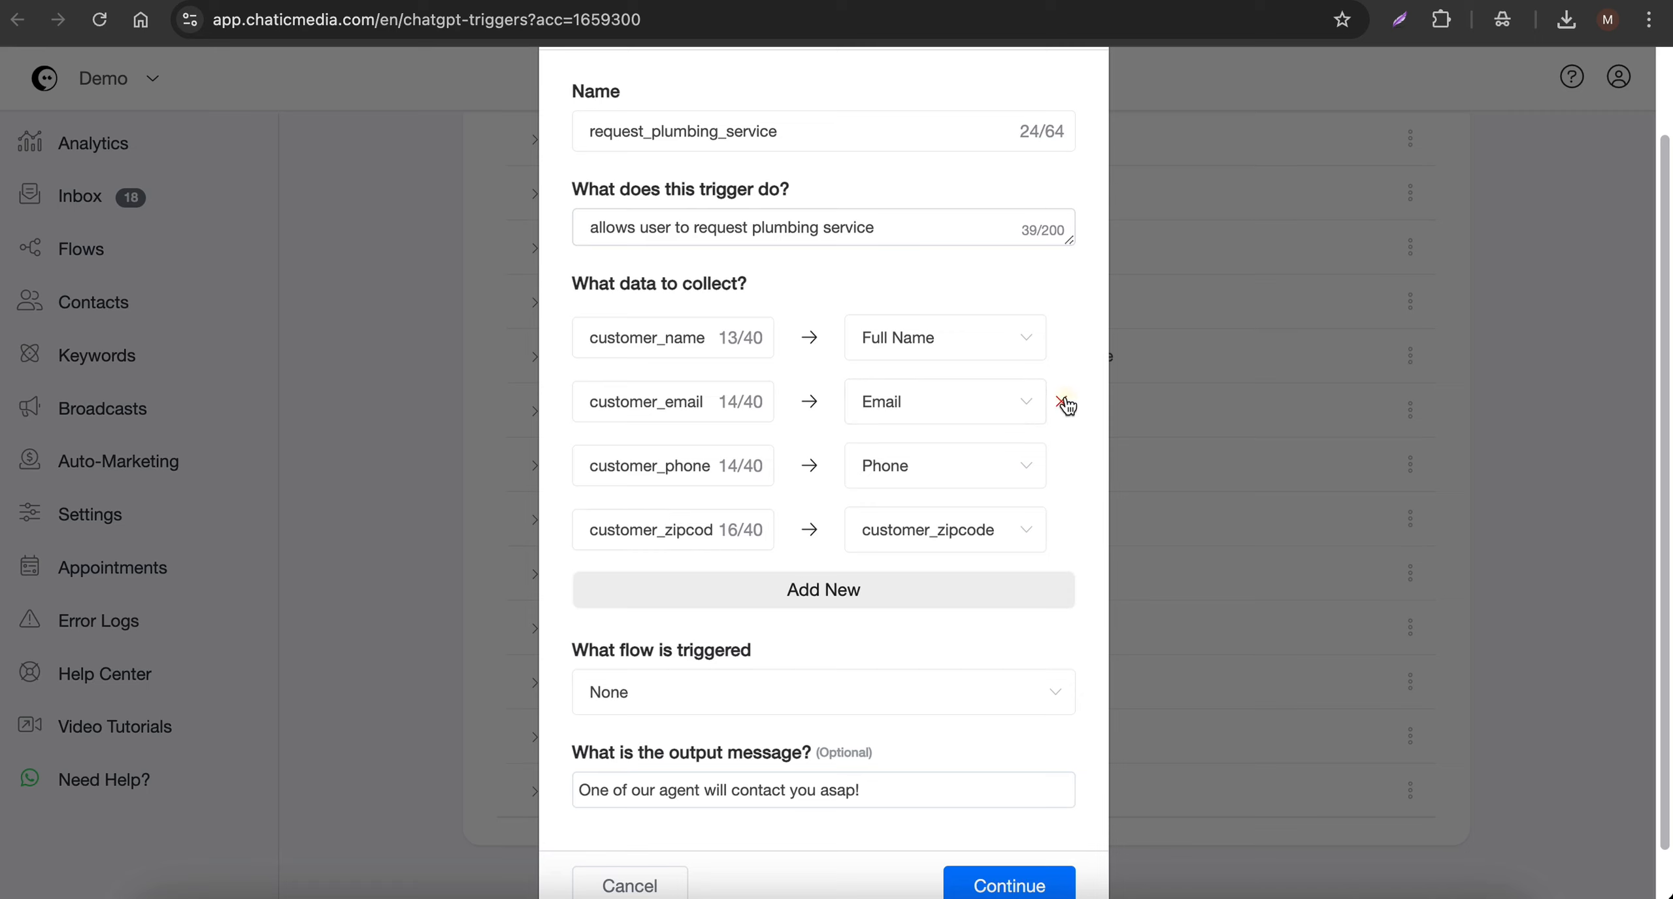
left_click(1061, 403)
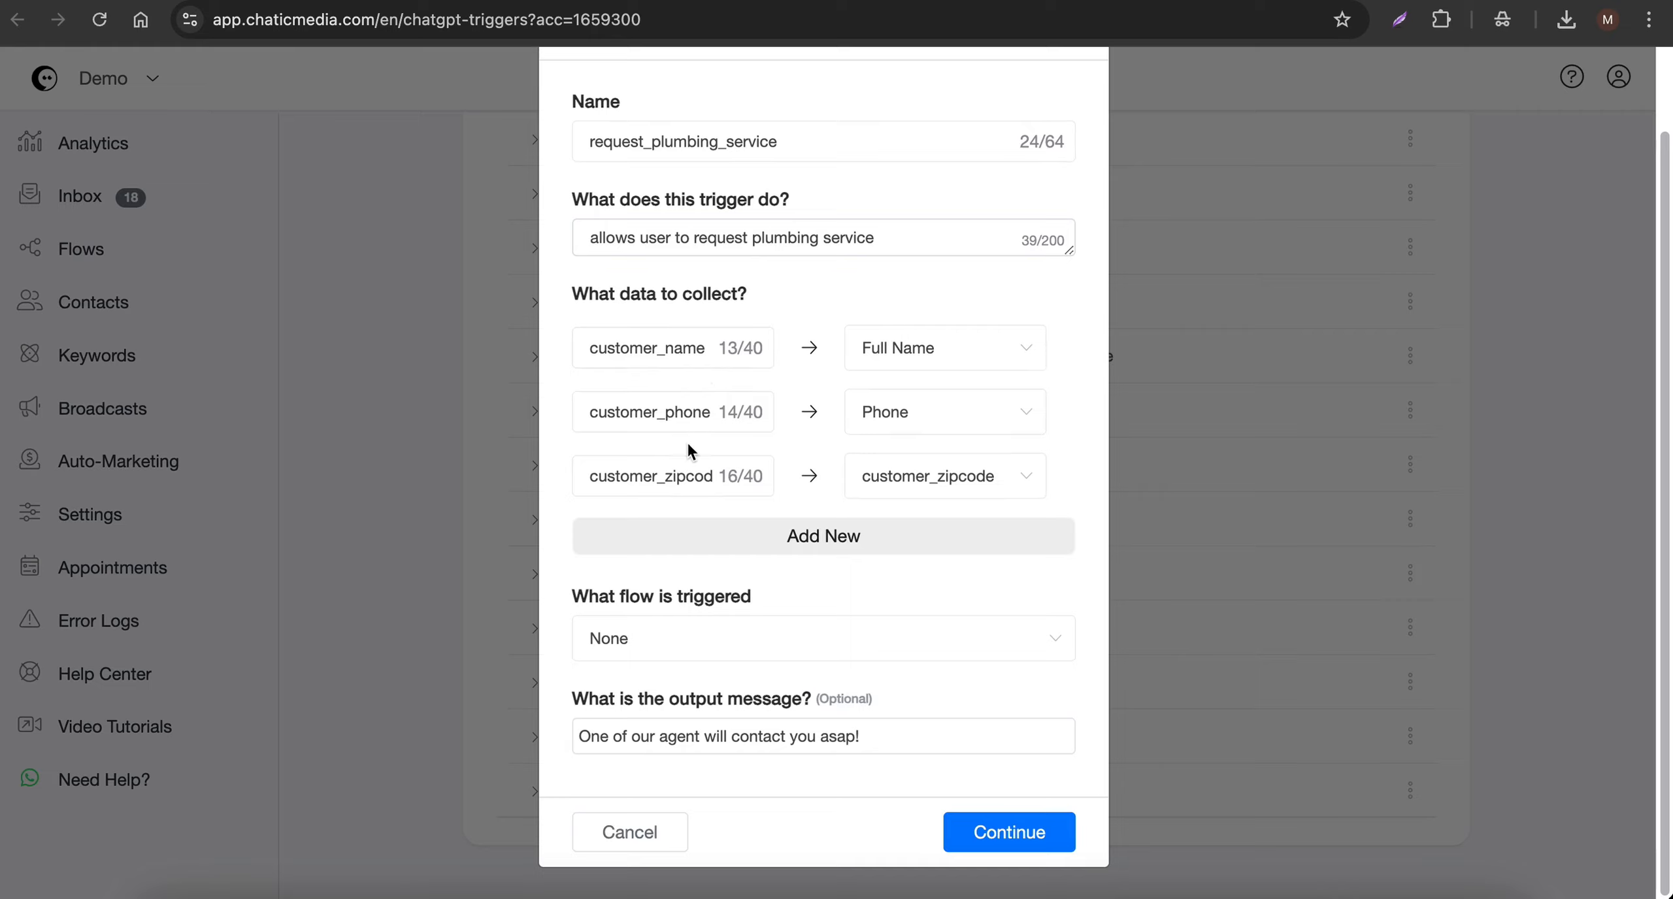
left_click(973, 831)
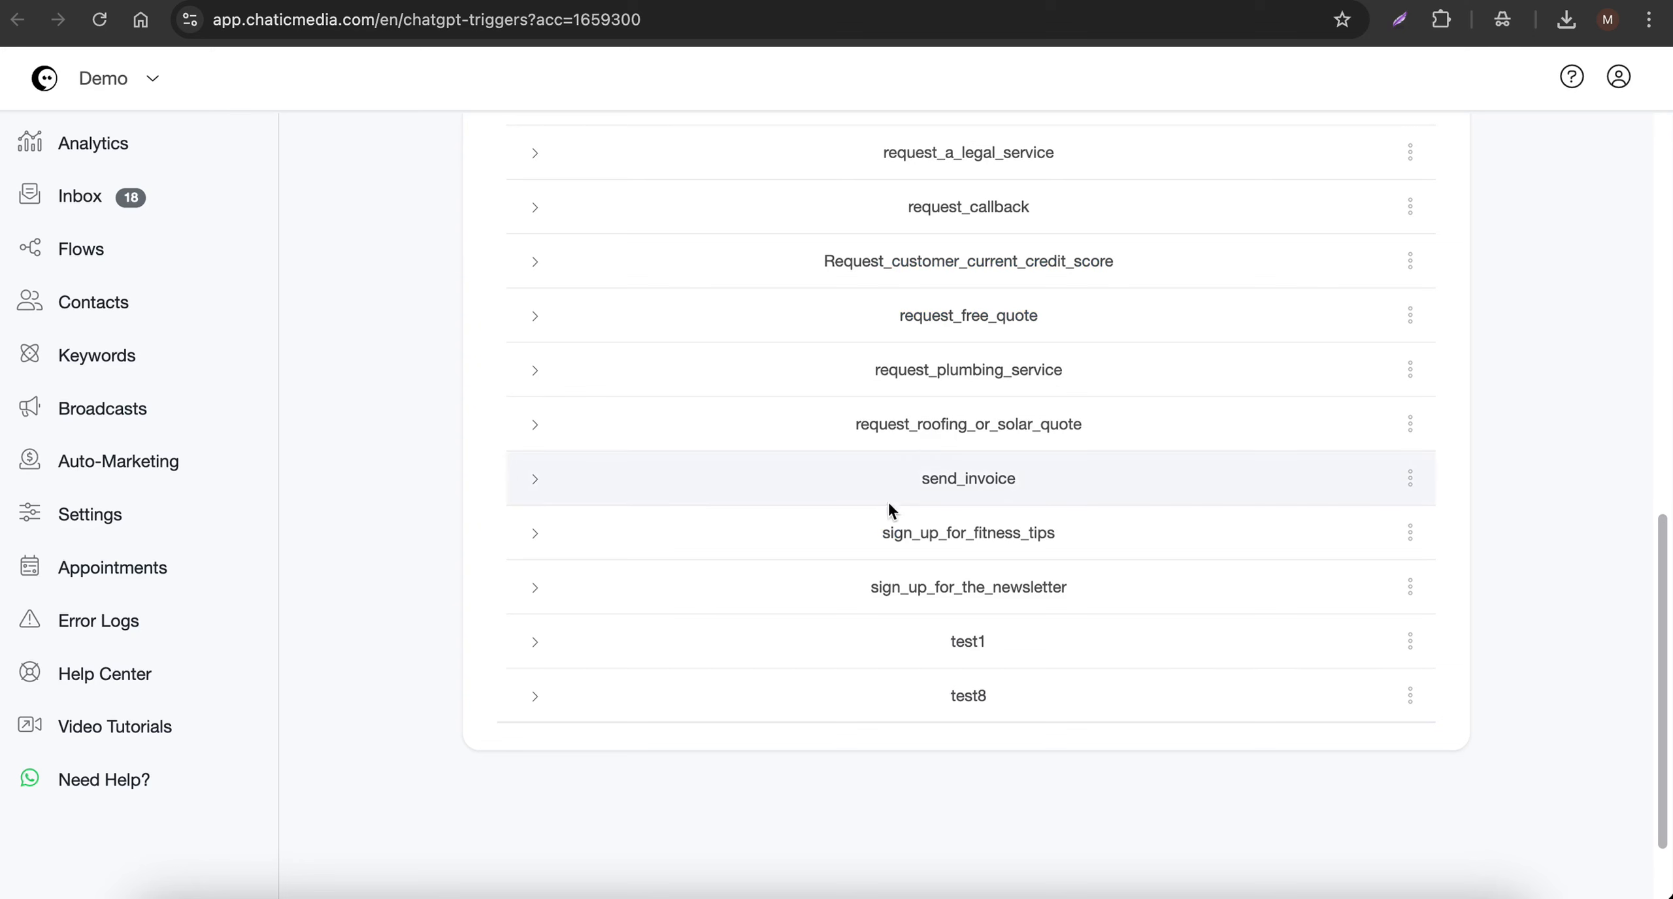
- Add request_plumbing_service to the AI Triggers of the # Business Information block's OpenAI action
left_click_drag(853, 369, 1079, 372)
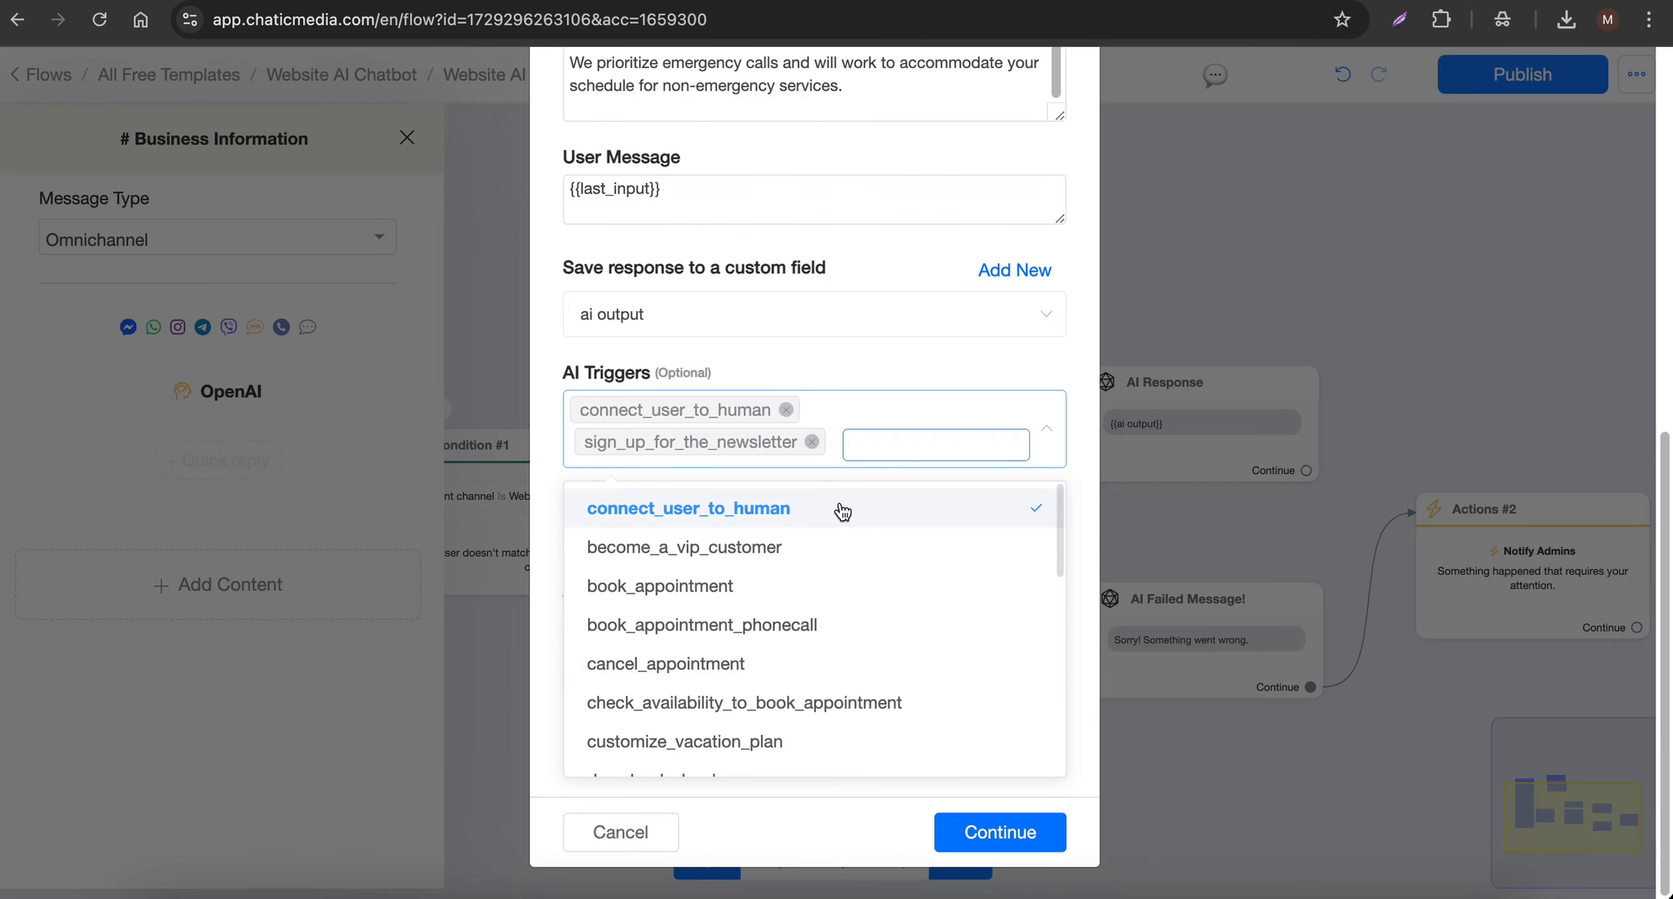
type("requ")
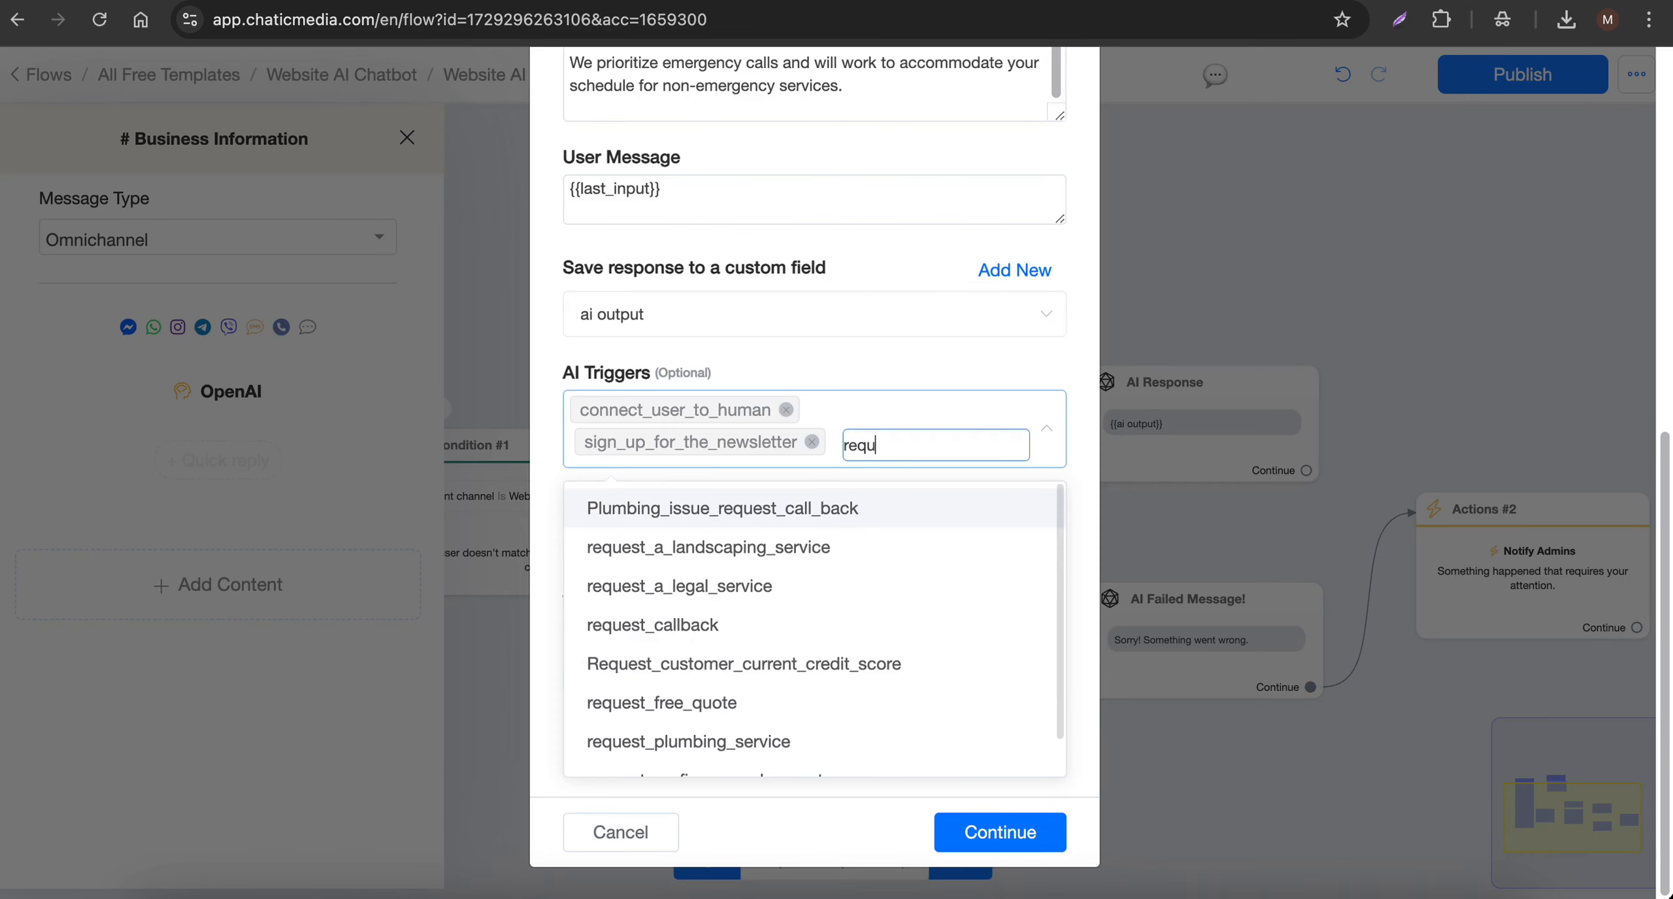
scroll(761, 696, "down", 1)
left_click(757, 700)
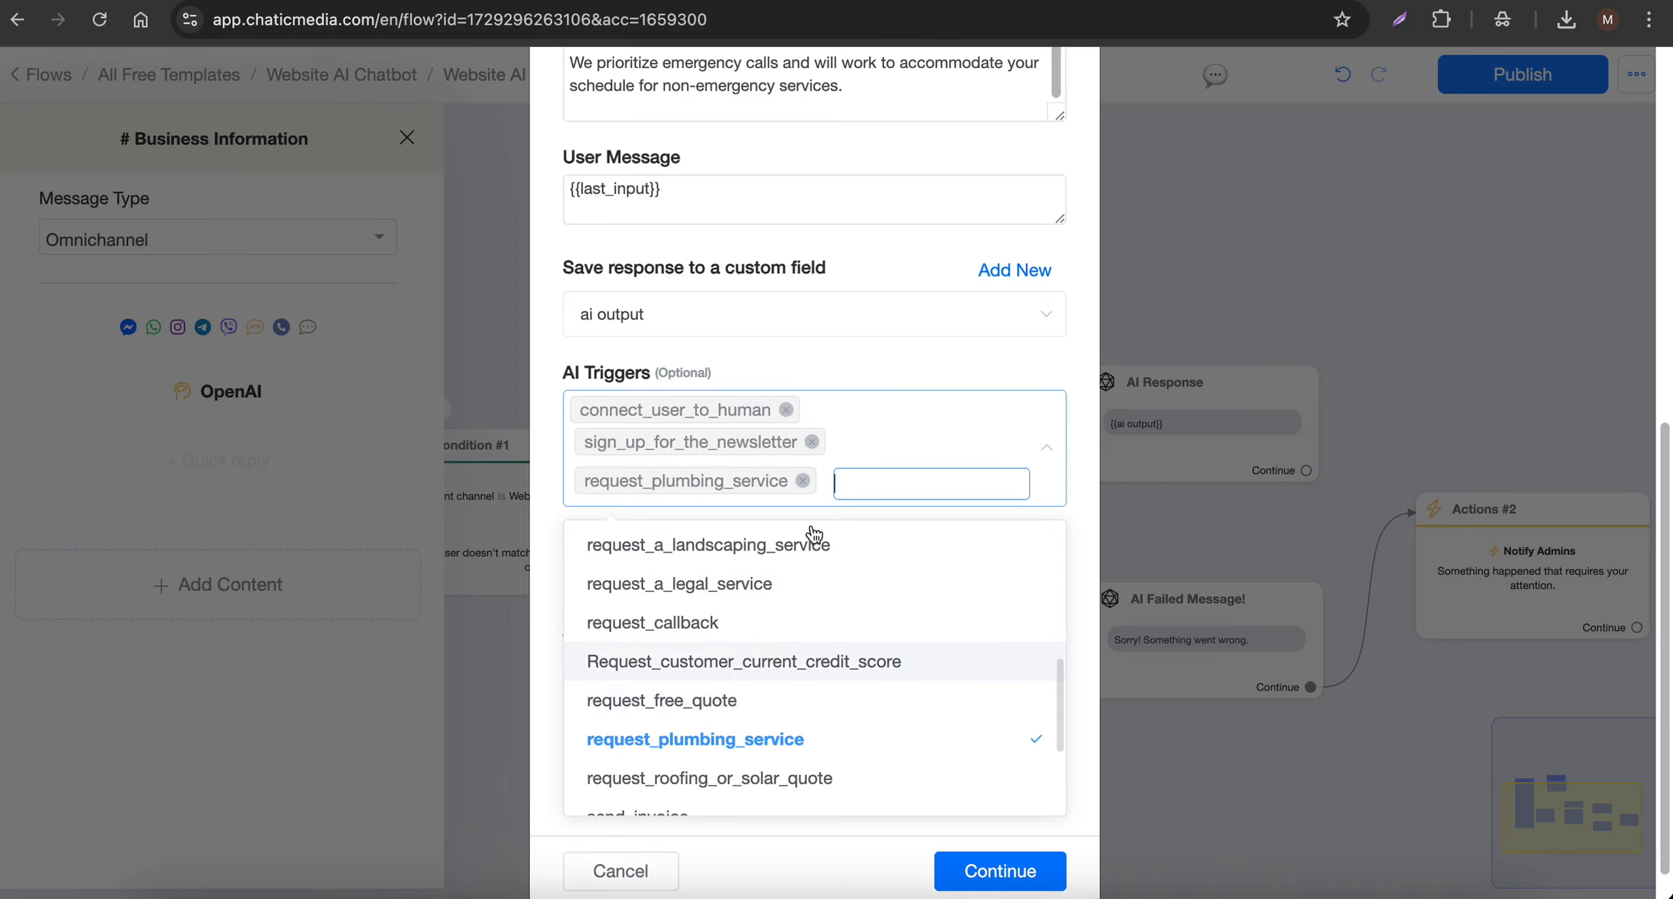
left_click(886, 364)
- Add a prompt instruction to collect the name, phone number and ZIP Code for service or quote requests, save the action and publish the flow
scroll(814, 437, "up", 5)
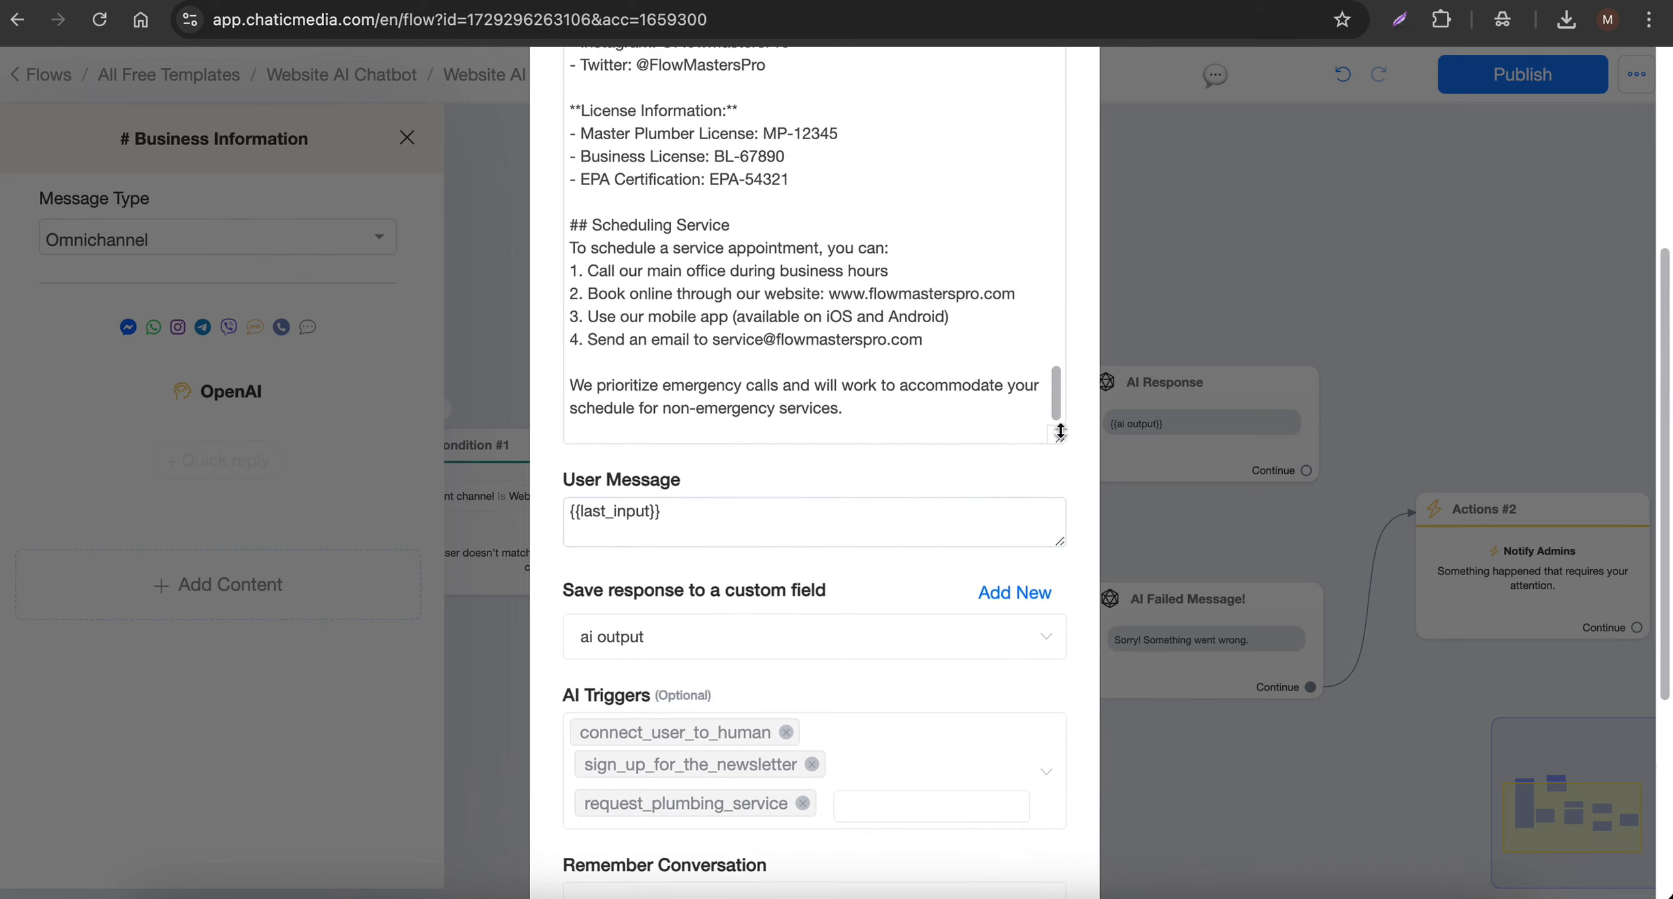
scroll(804, 404, "up", 6)
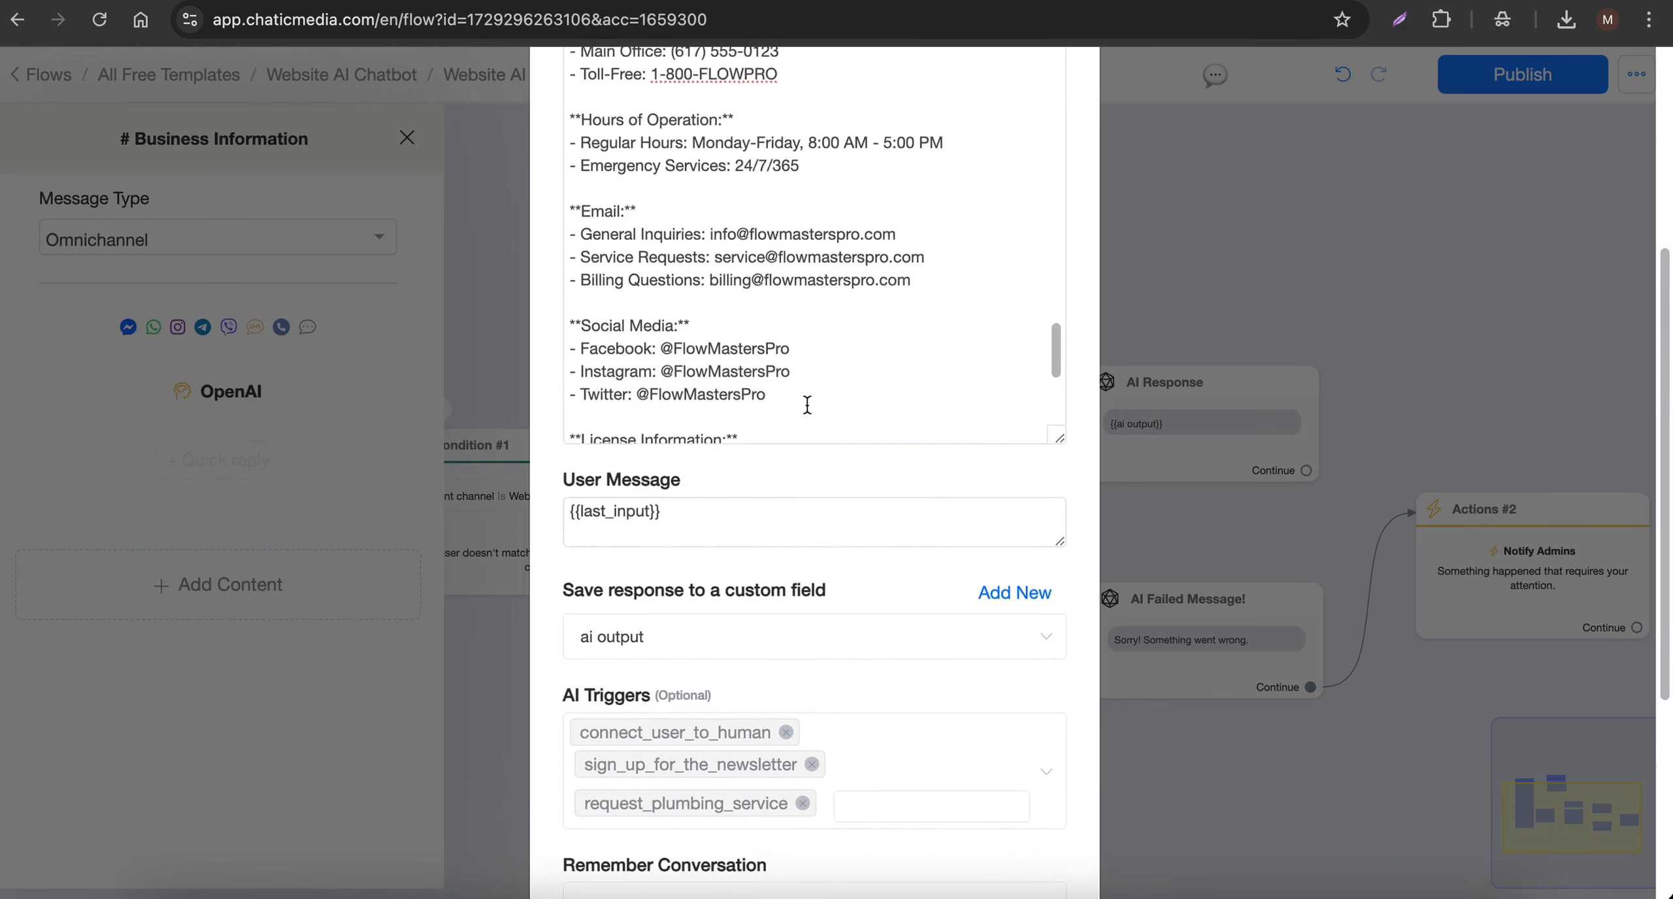
scroll(807, 405, "up", 6)
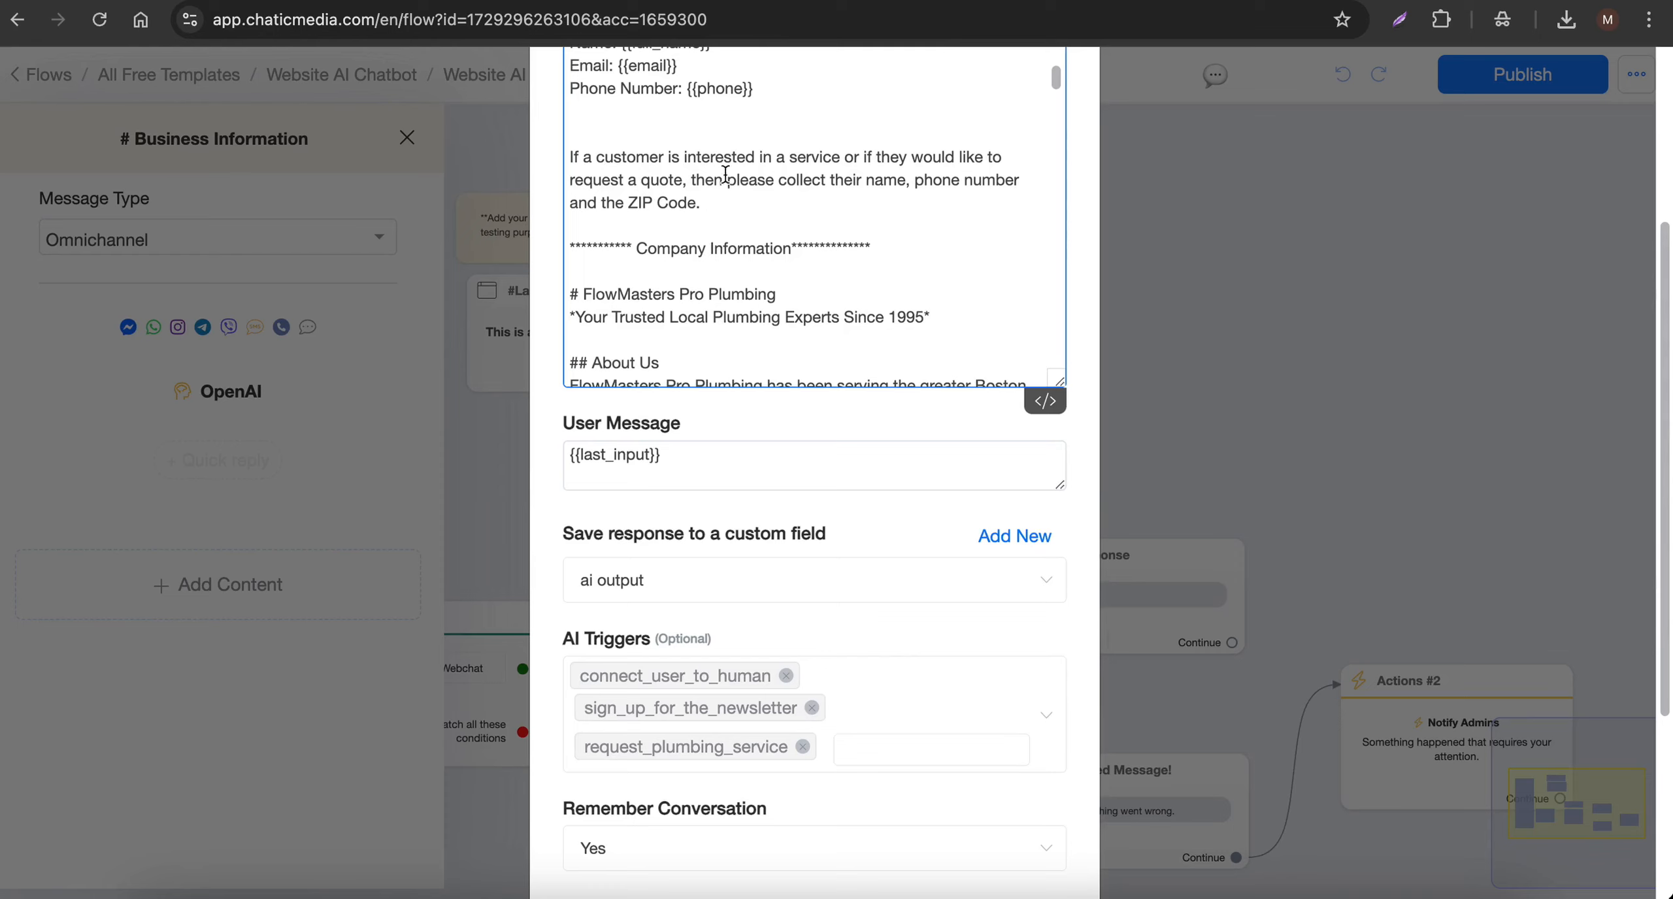
scroll(915, 556, "down", 5)
left_click(1015, 839)
left_click(998, 458)
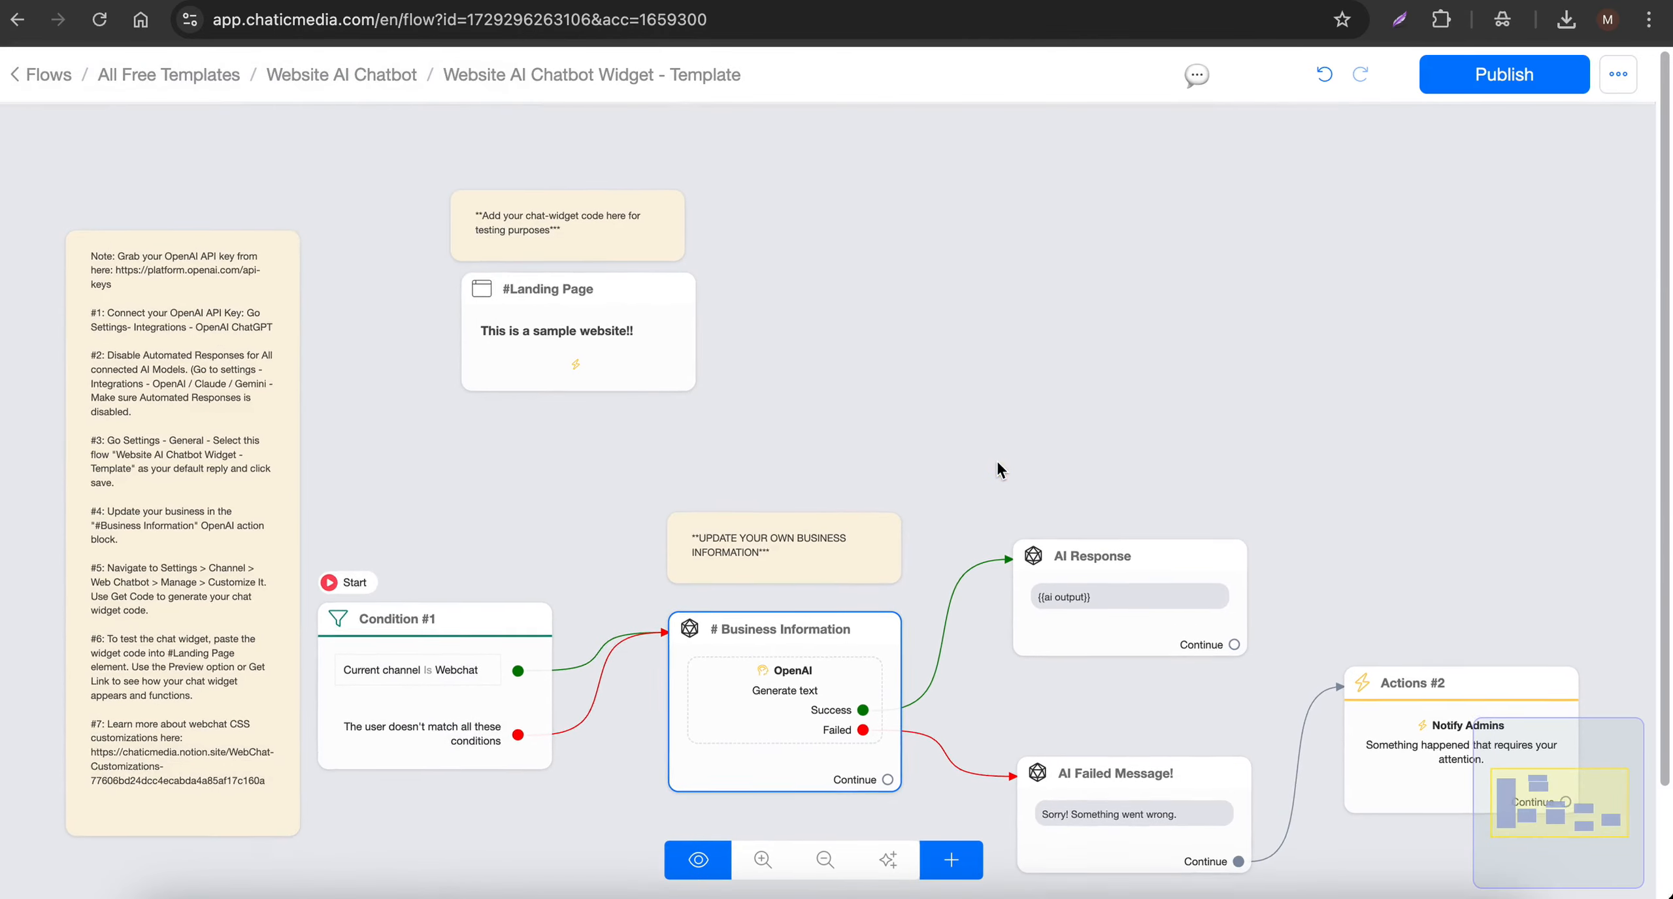
left_click(1474, 75)
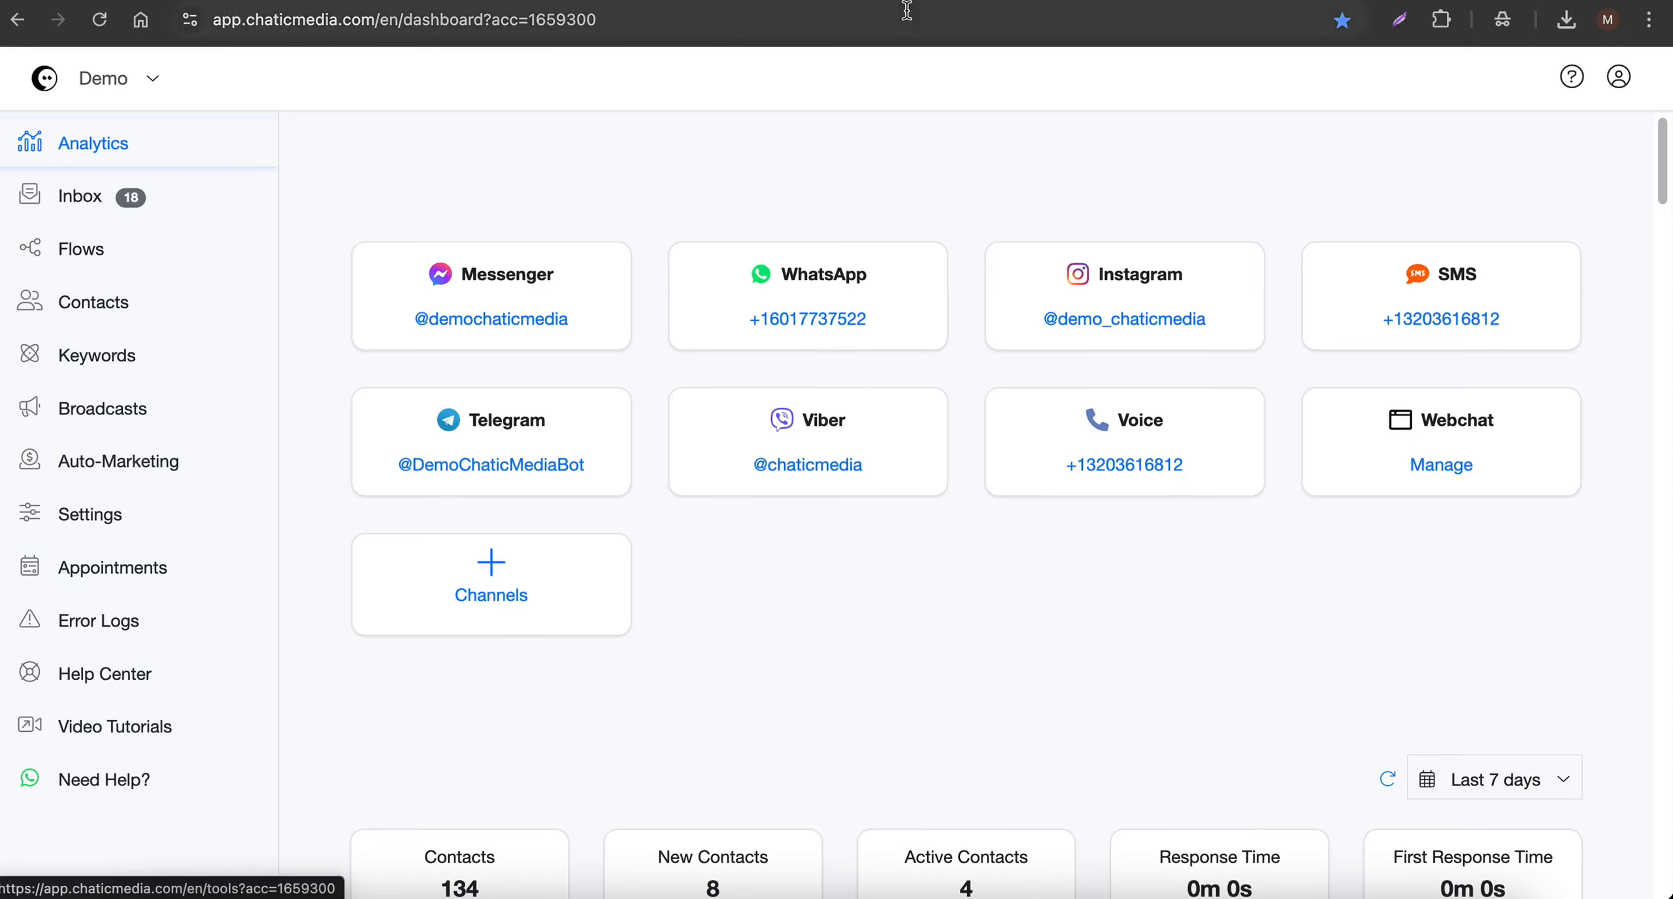
- Set the account's Default Flow to Website AI Chatbot Widget - Template and save the settings
left_click(56, 522)
left_click(798, 373)
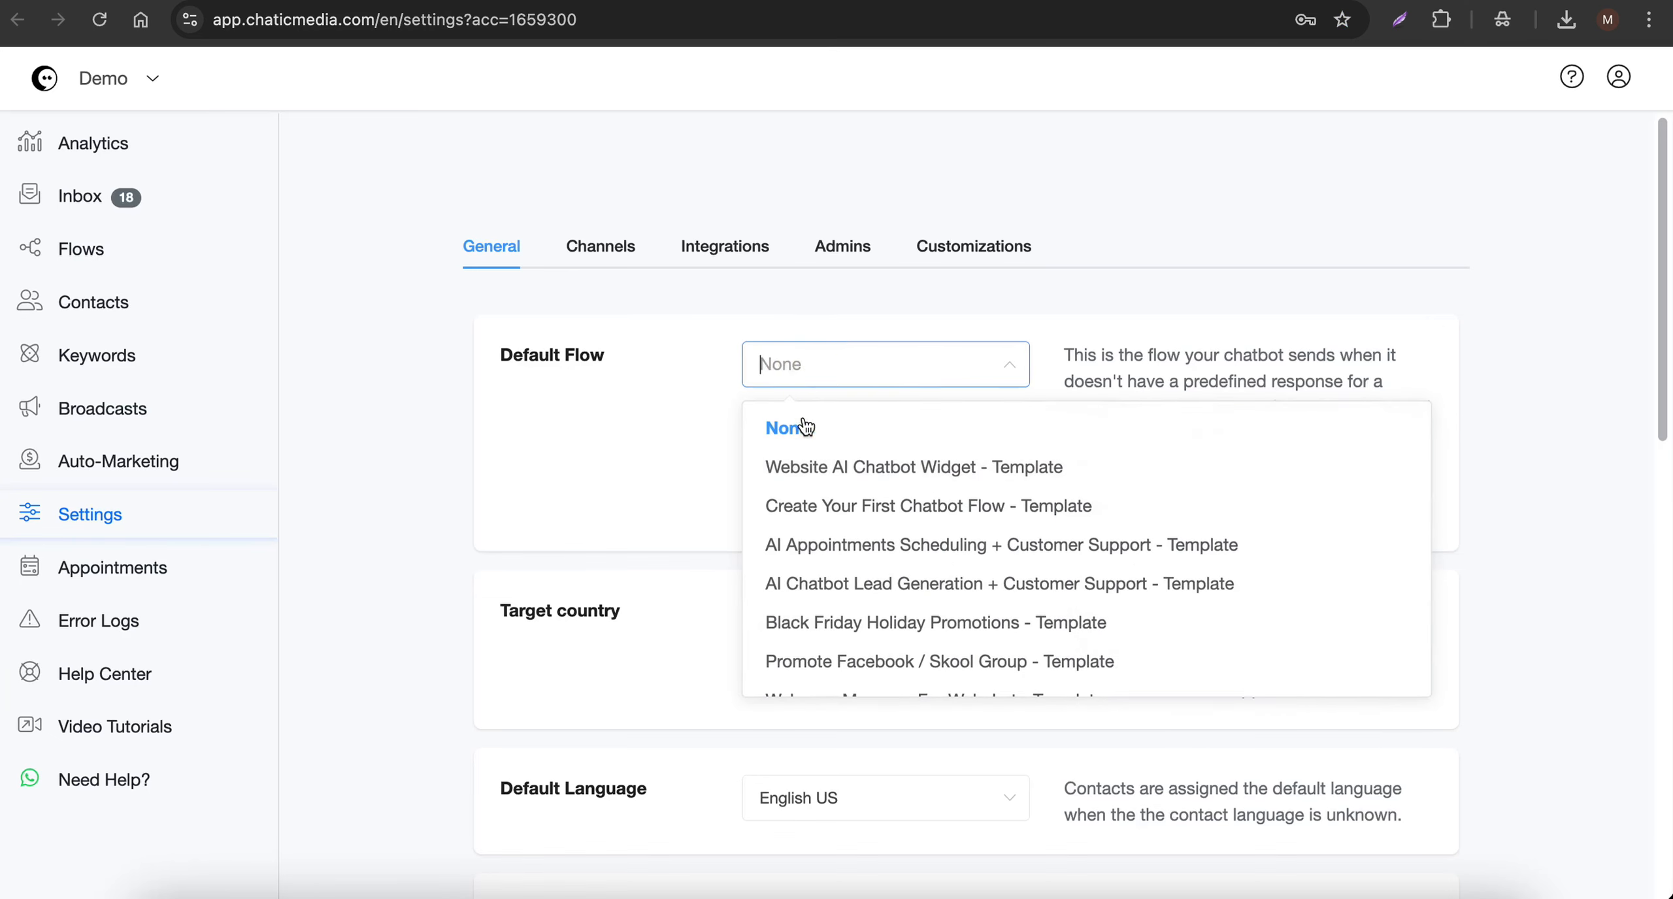
left_click(807, 475)
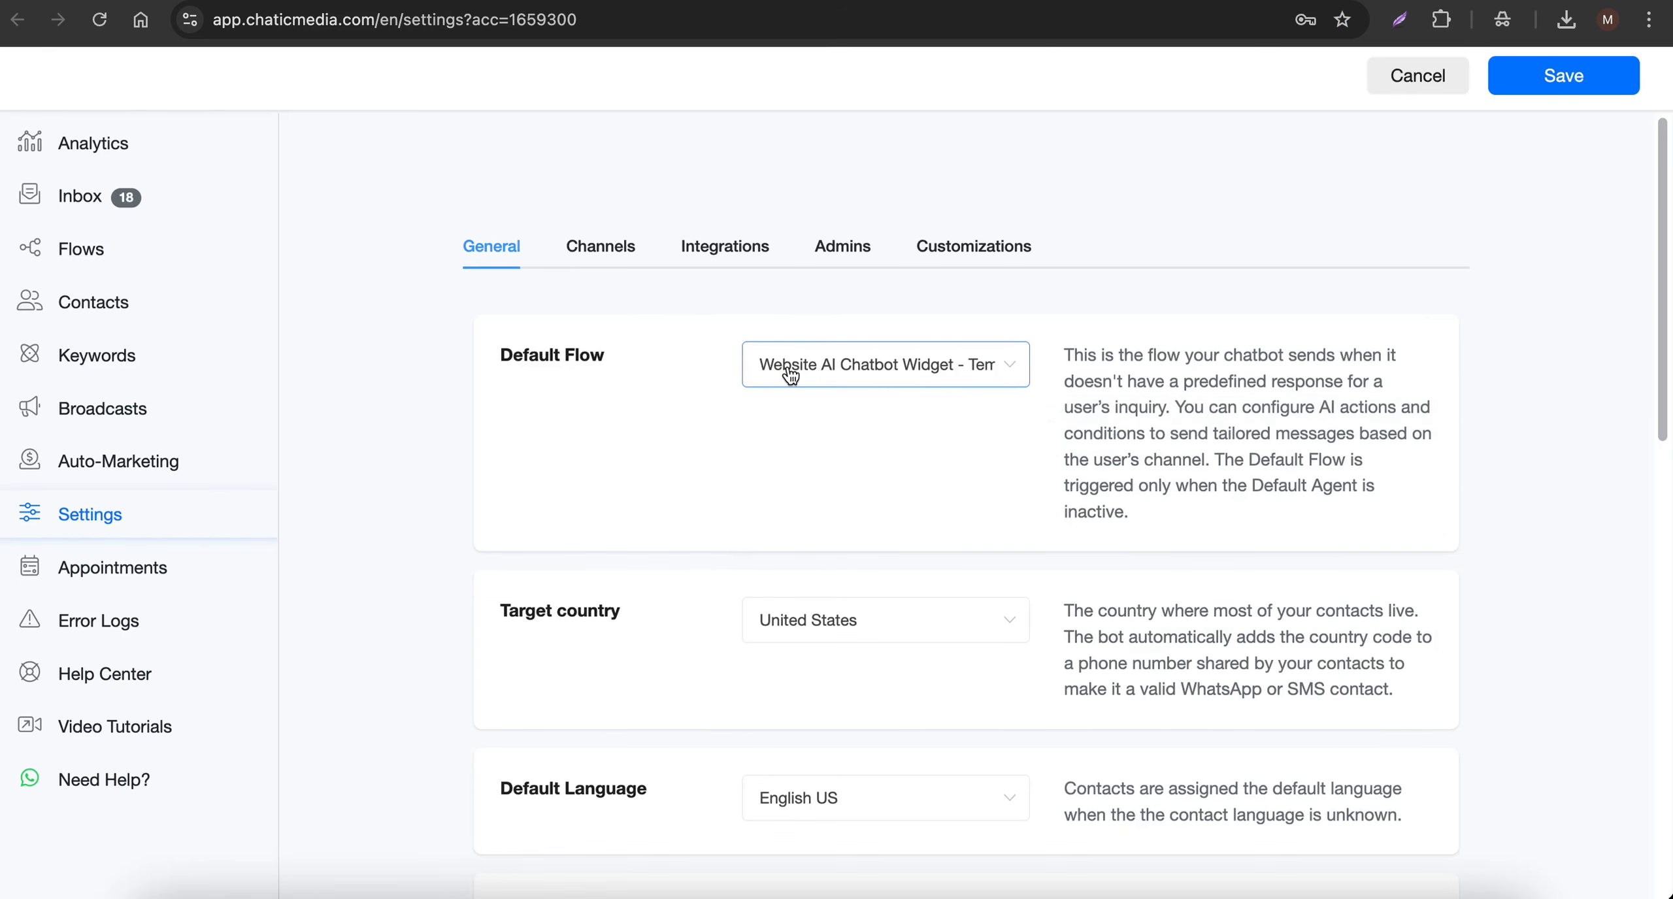
left_click(1535, 78)
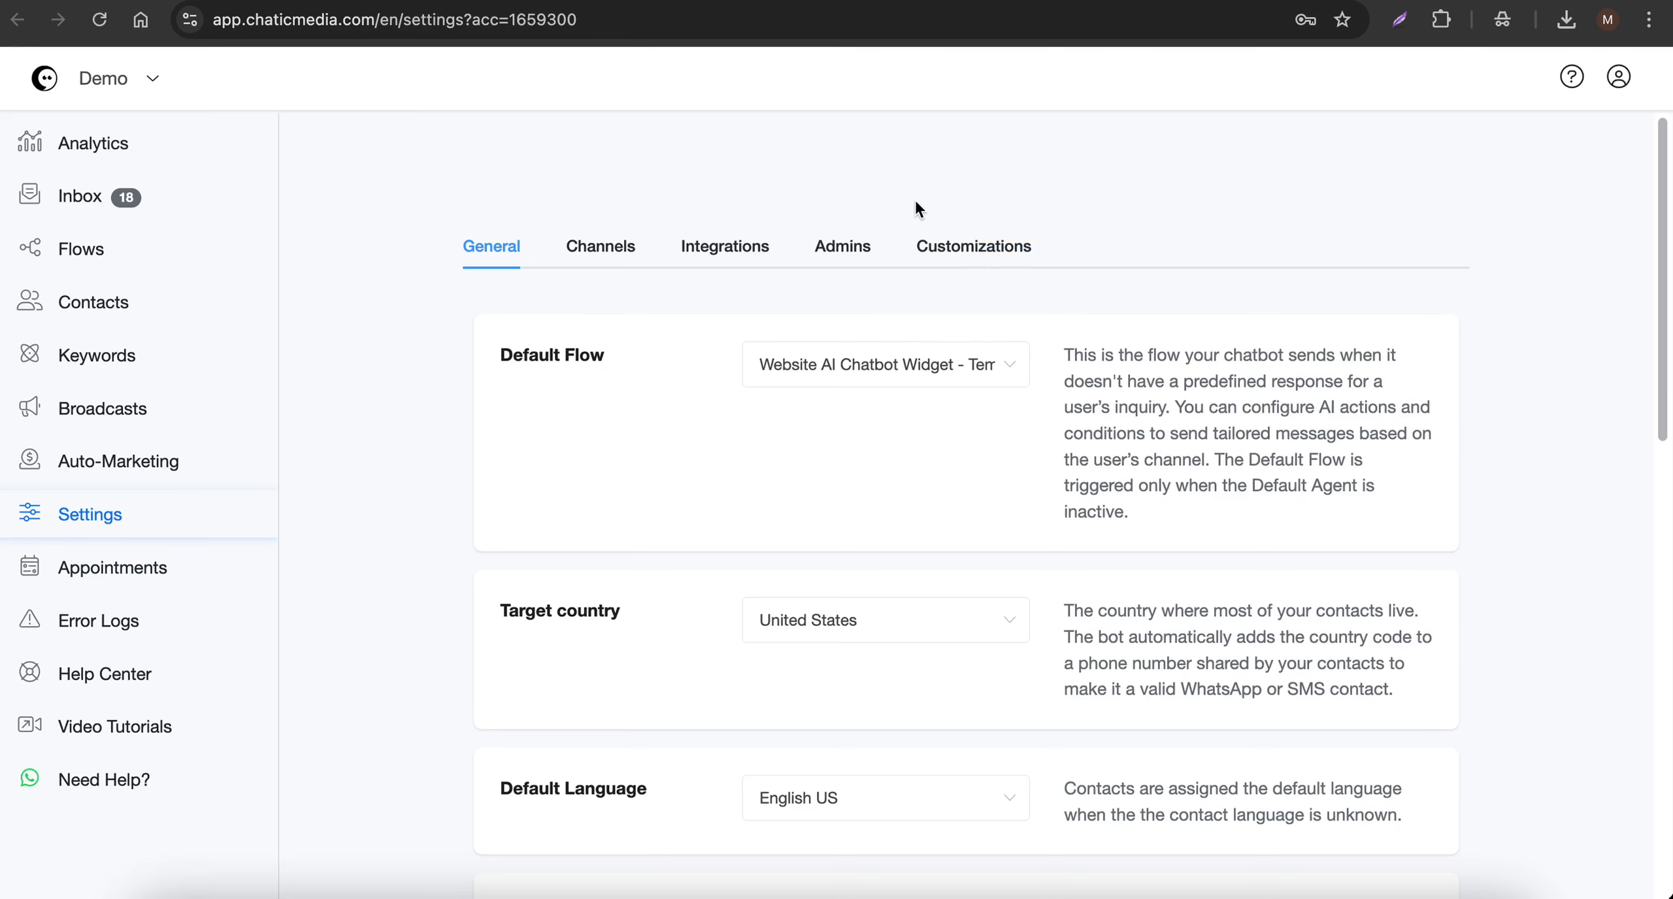
- Duplicate the Website_Chat_Widget - Template webchat and name the copy FlowMasters Pro Plumbing
left_click(722, 238)
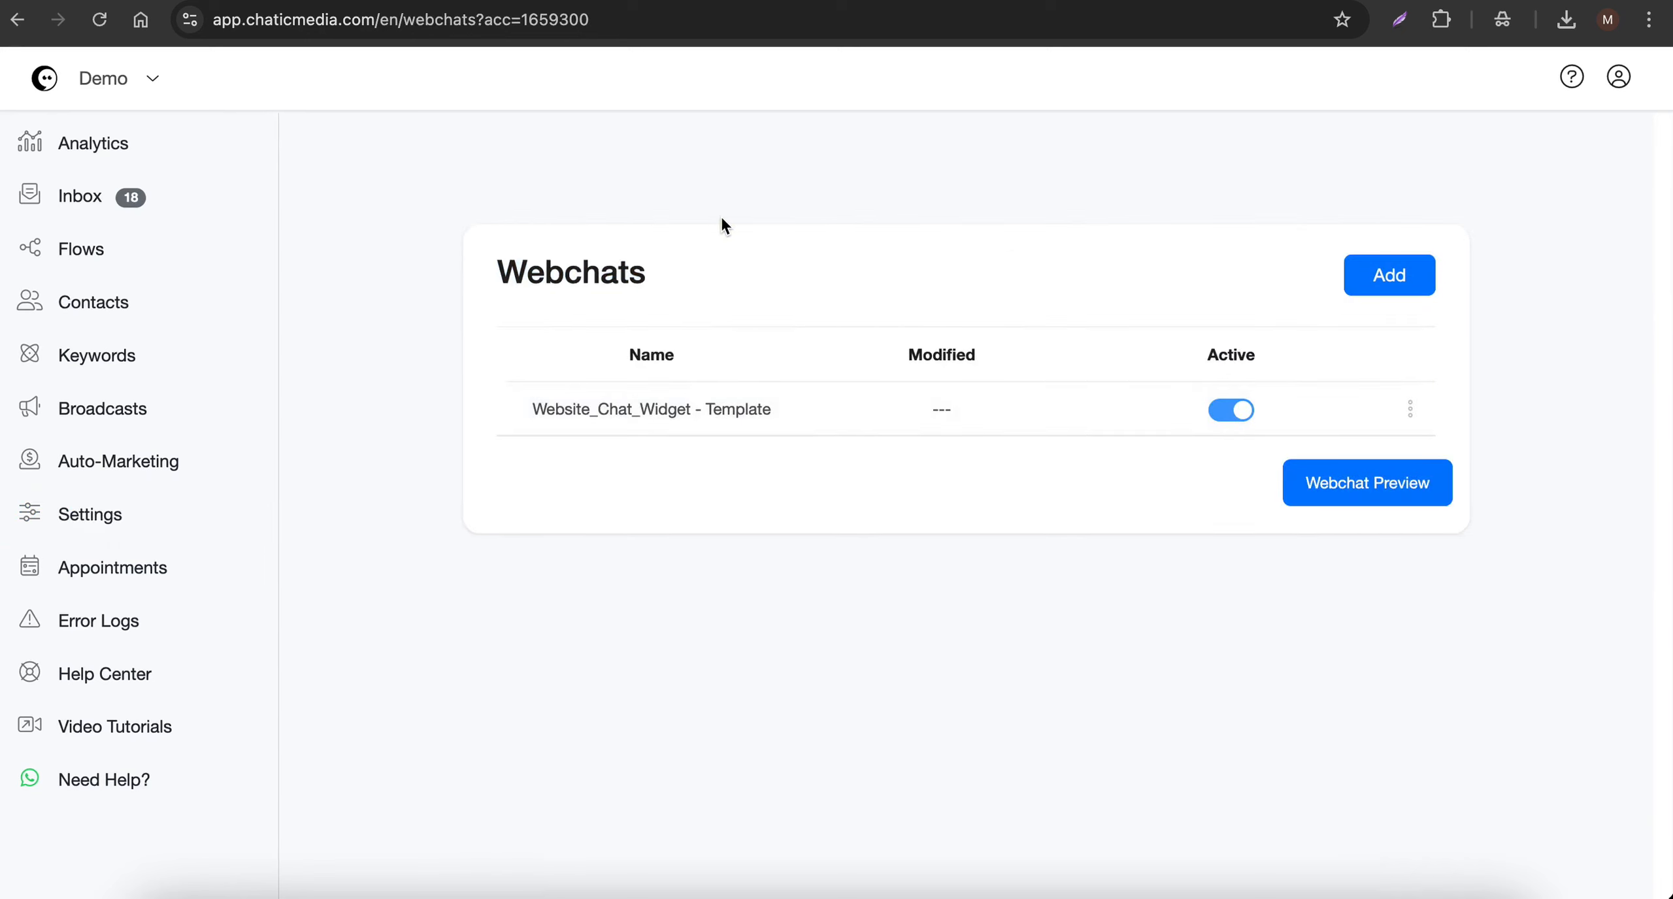
left_click_drag(490, 276, 711, 279)
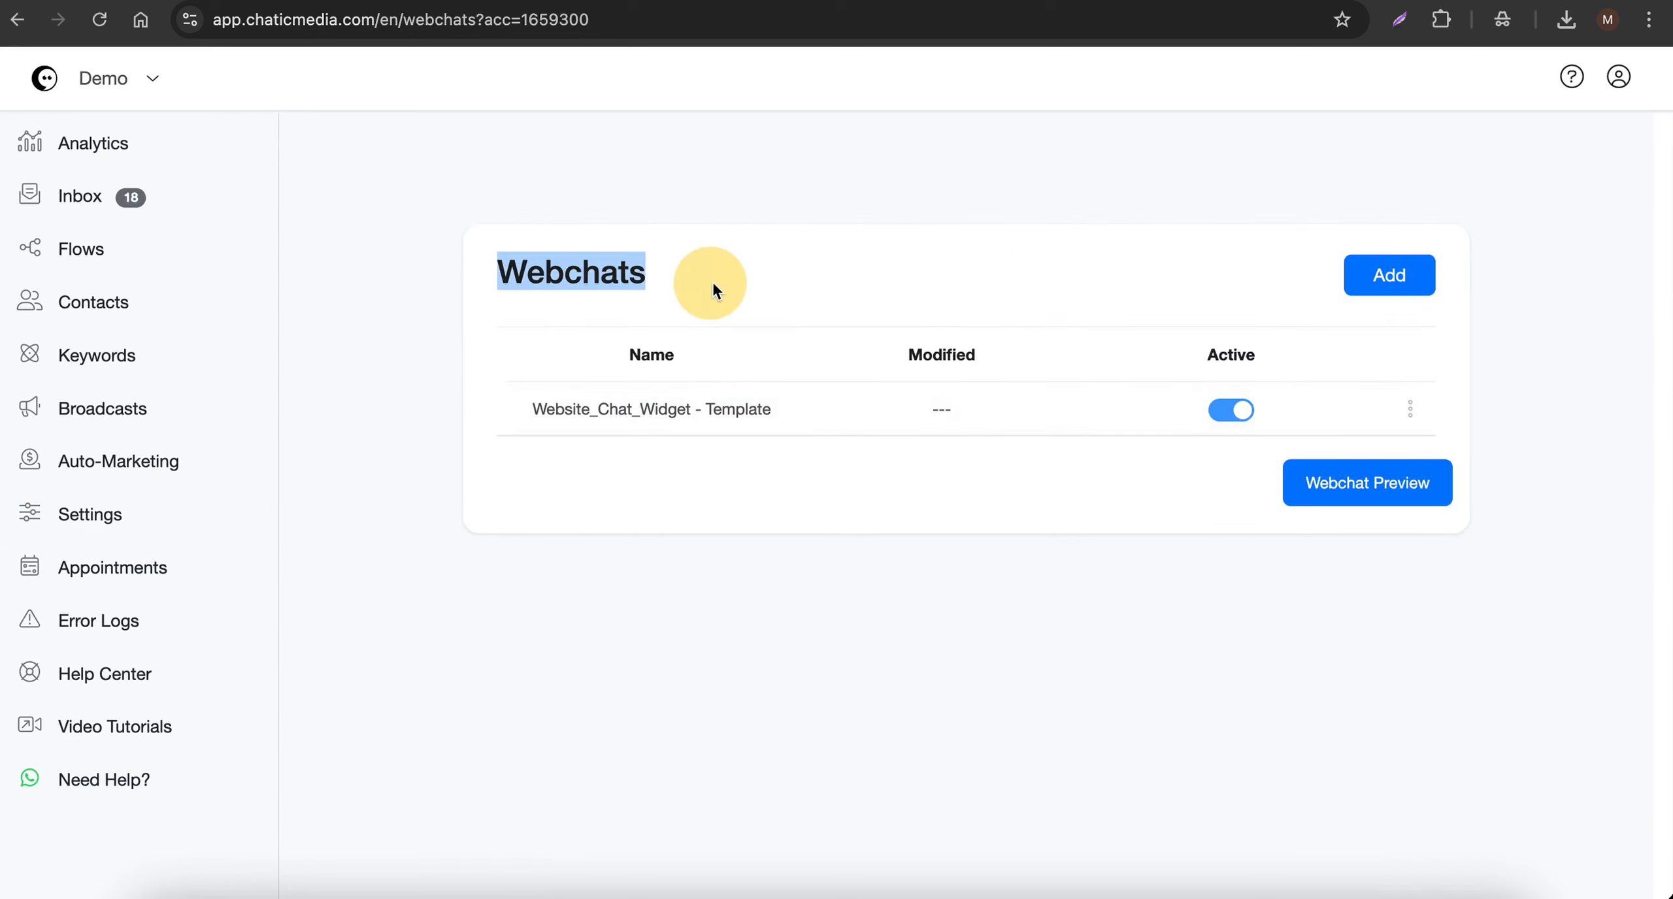
left_click(1079, 480)
left_click(1410, 411)
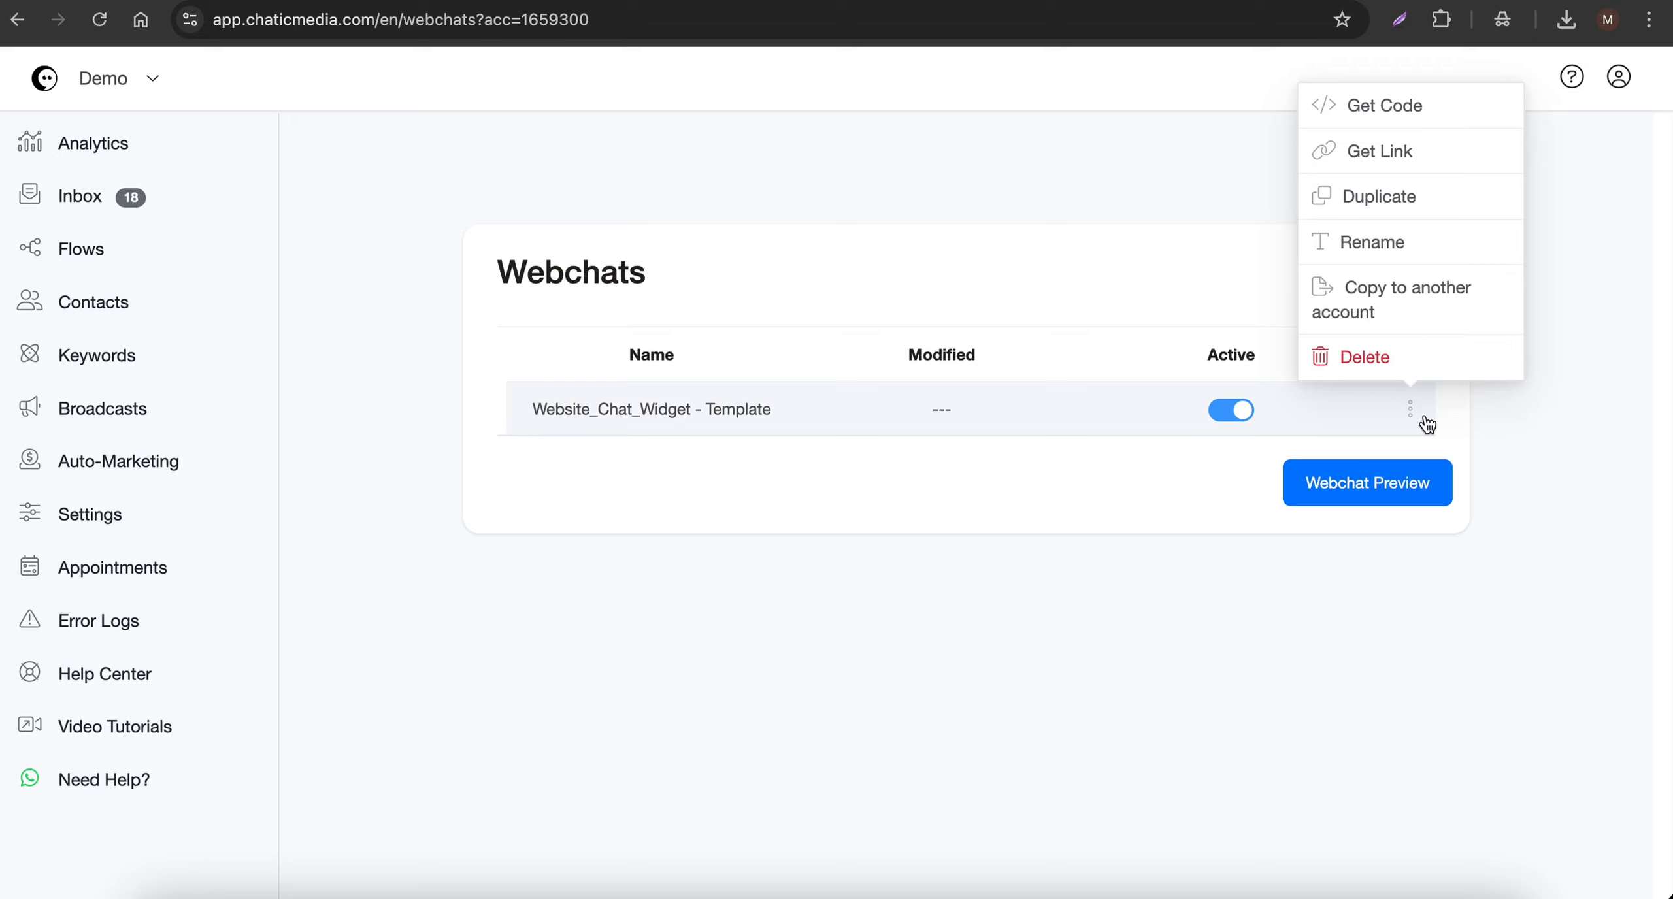
left_click(1416, 202)
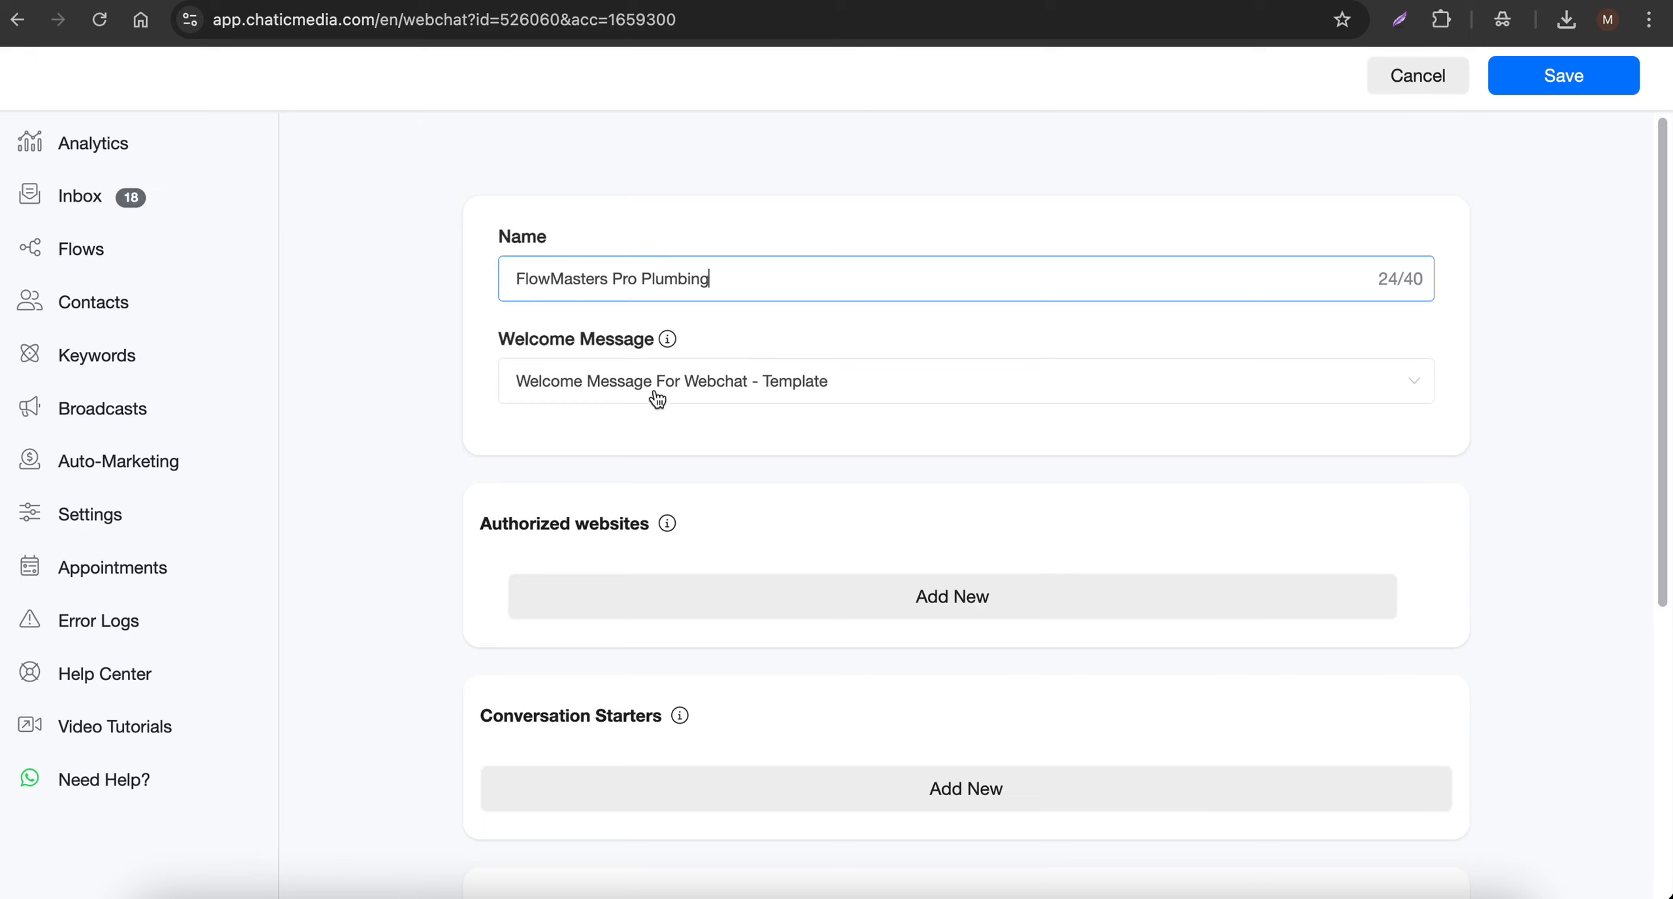
scroll(711, 396, "down", 2)
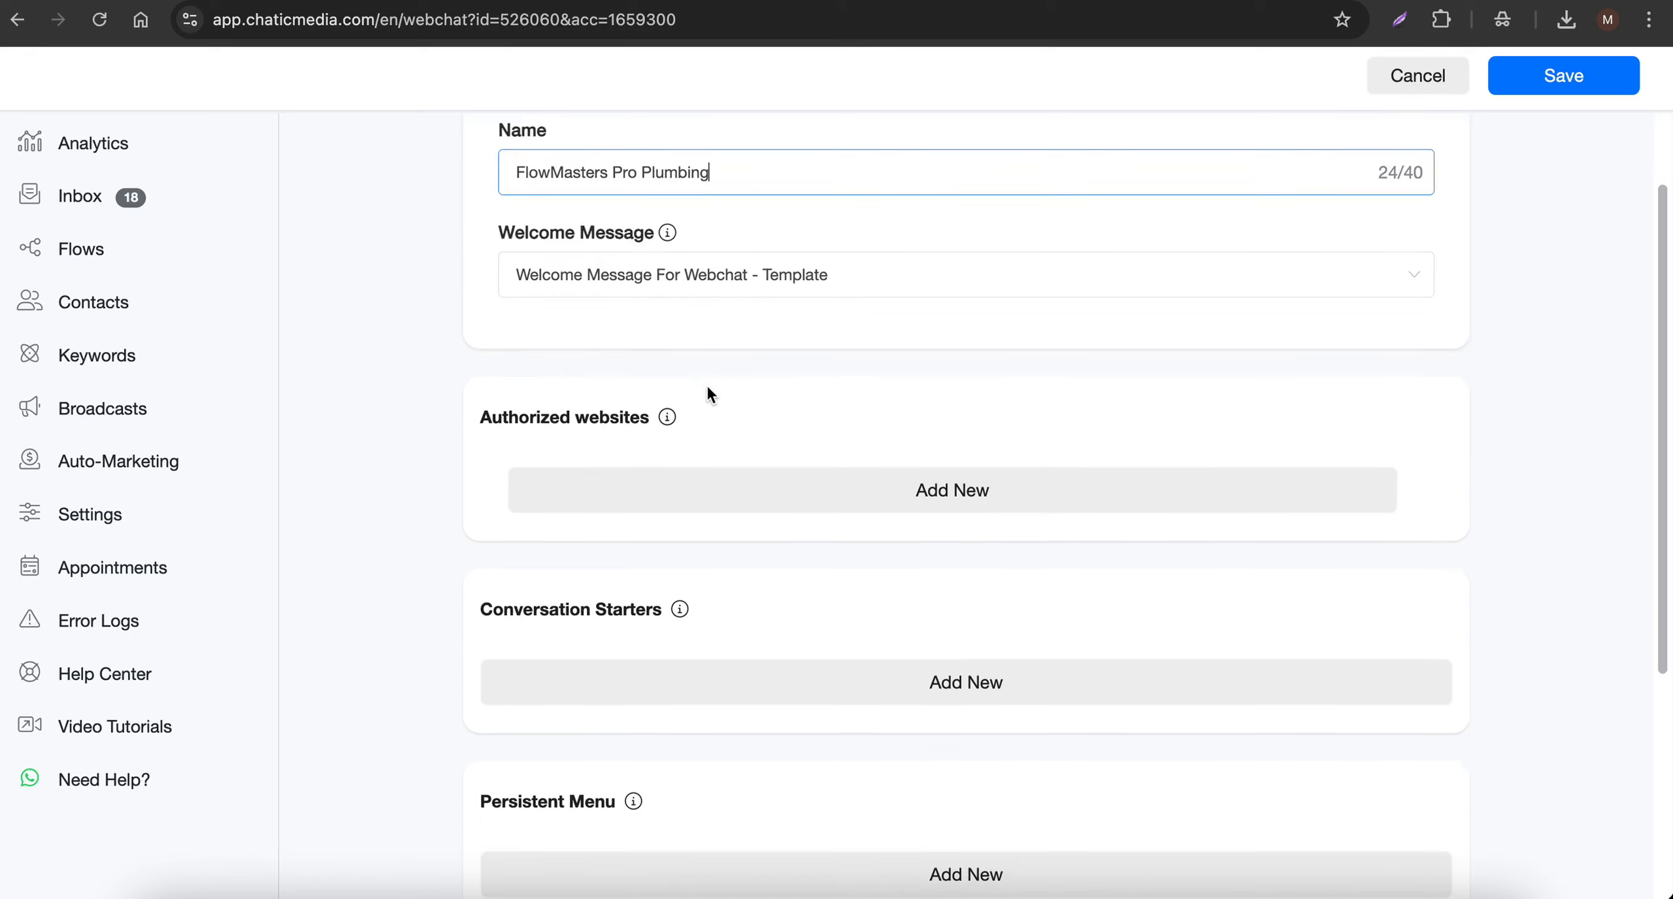
scroll(710, 396, "down", 4)
scroll(693, 353, "up", 2)
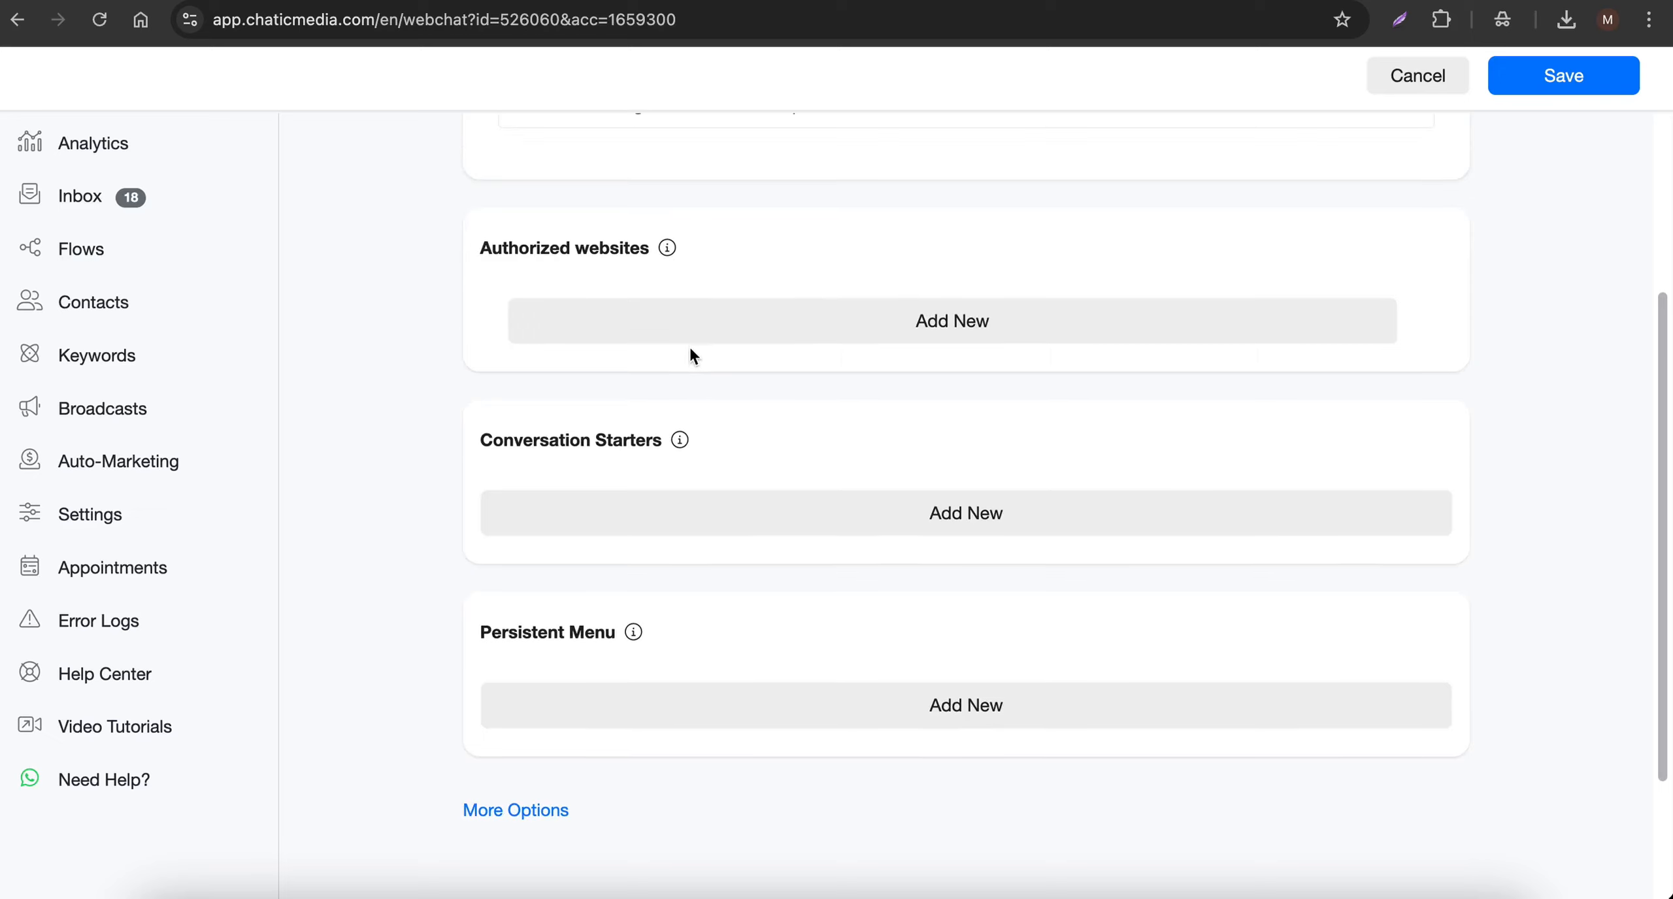
left_click(610, 305)
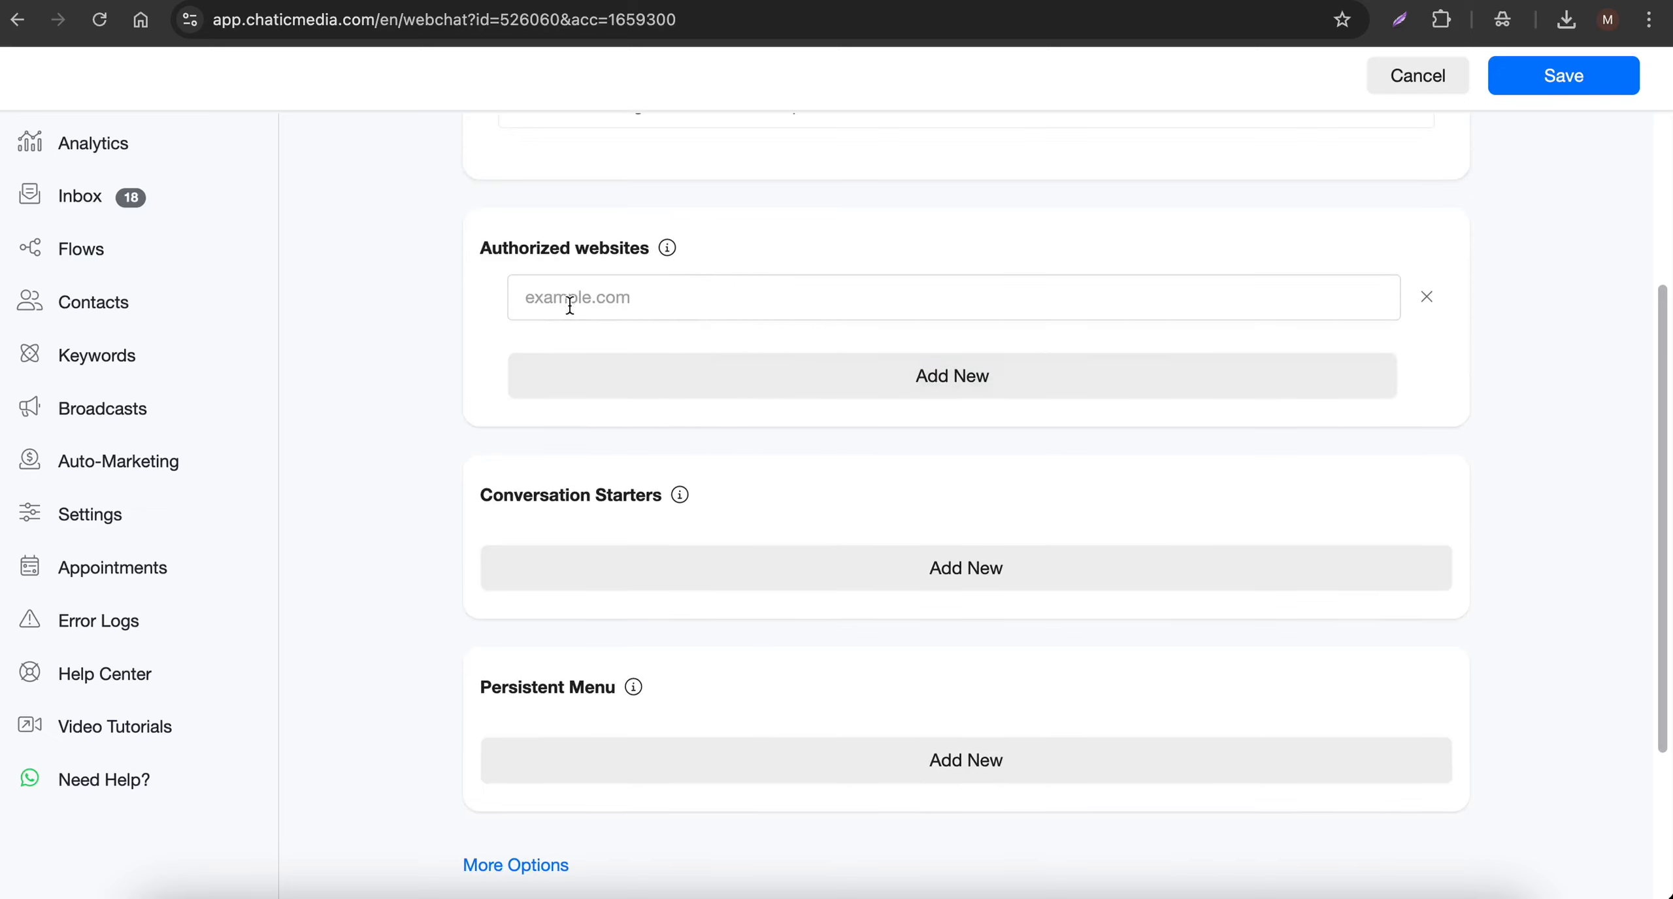
left_click(1425, 296)
- Set the webchat's Brand Color to brown #895012 and save the webchat
scroll(677, 531, "down", 2)
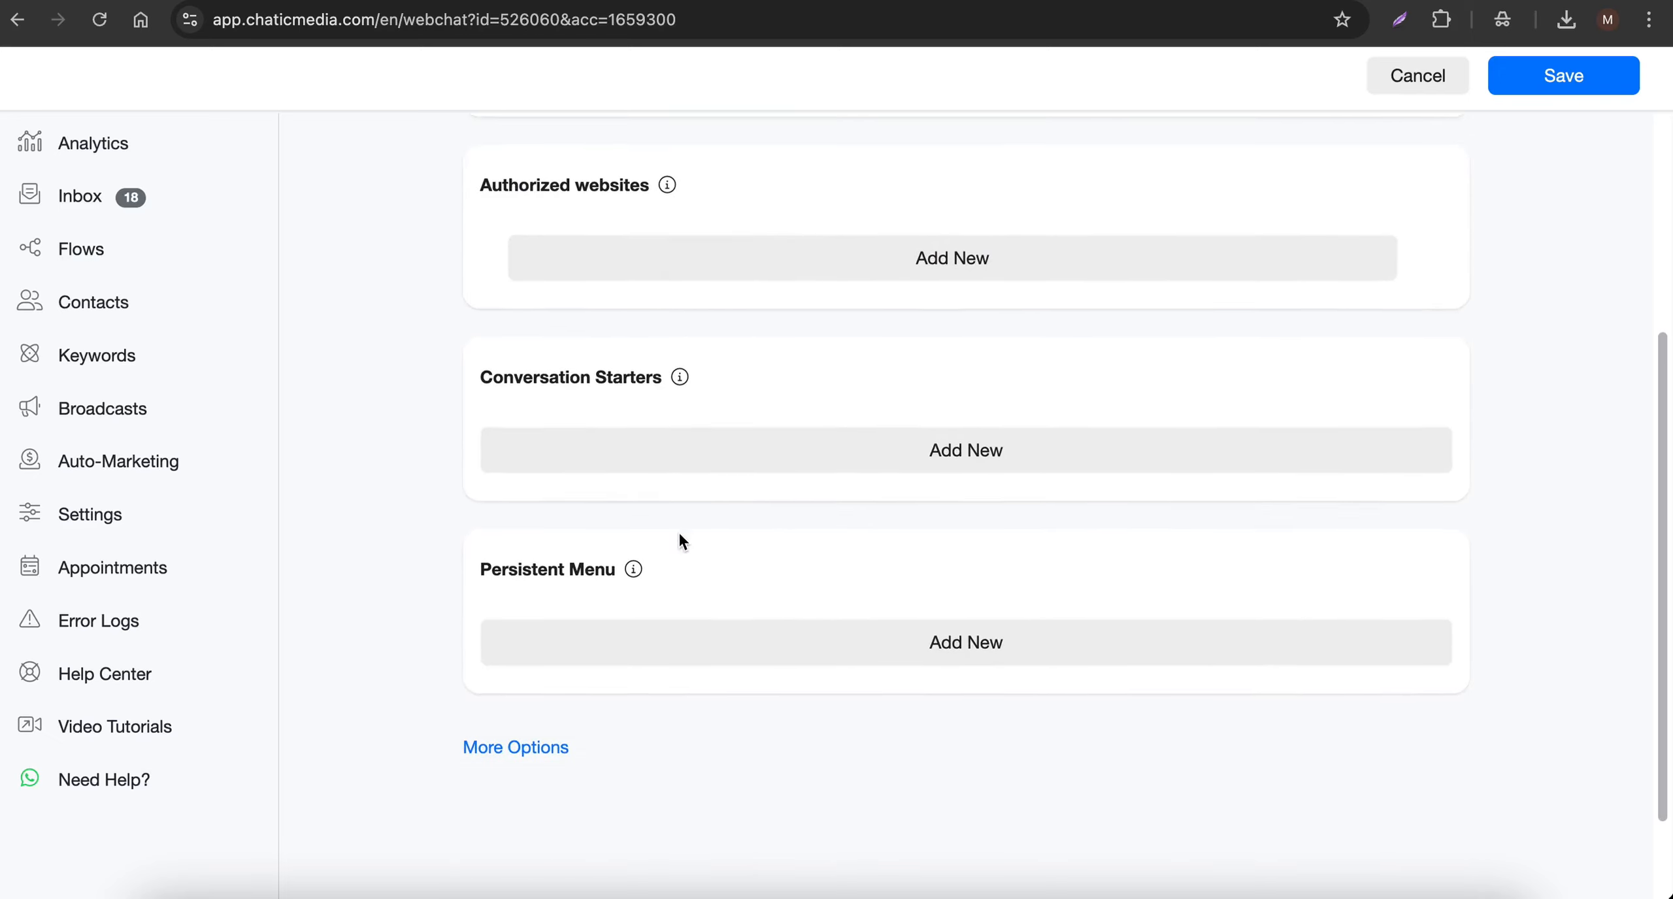
left_click(493, 742)
scroll(493, 731, "down", 5)
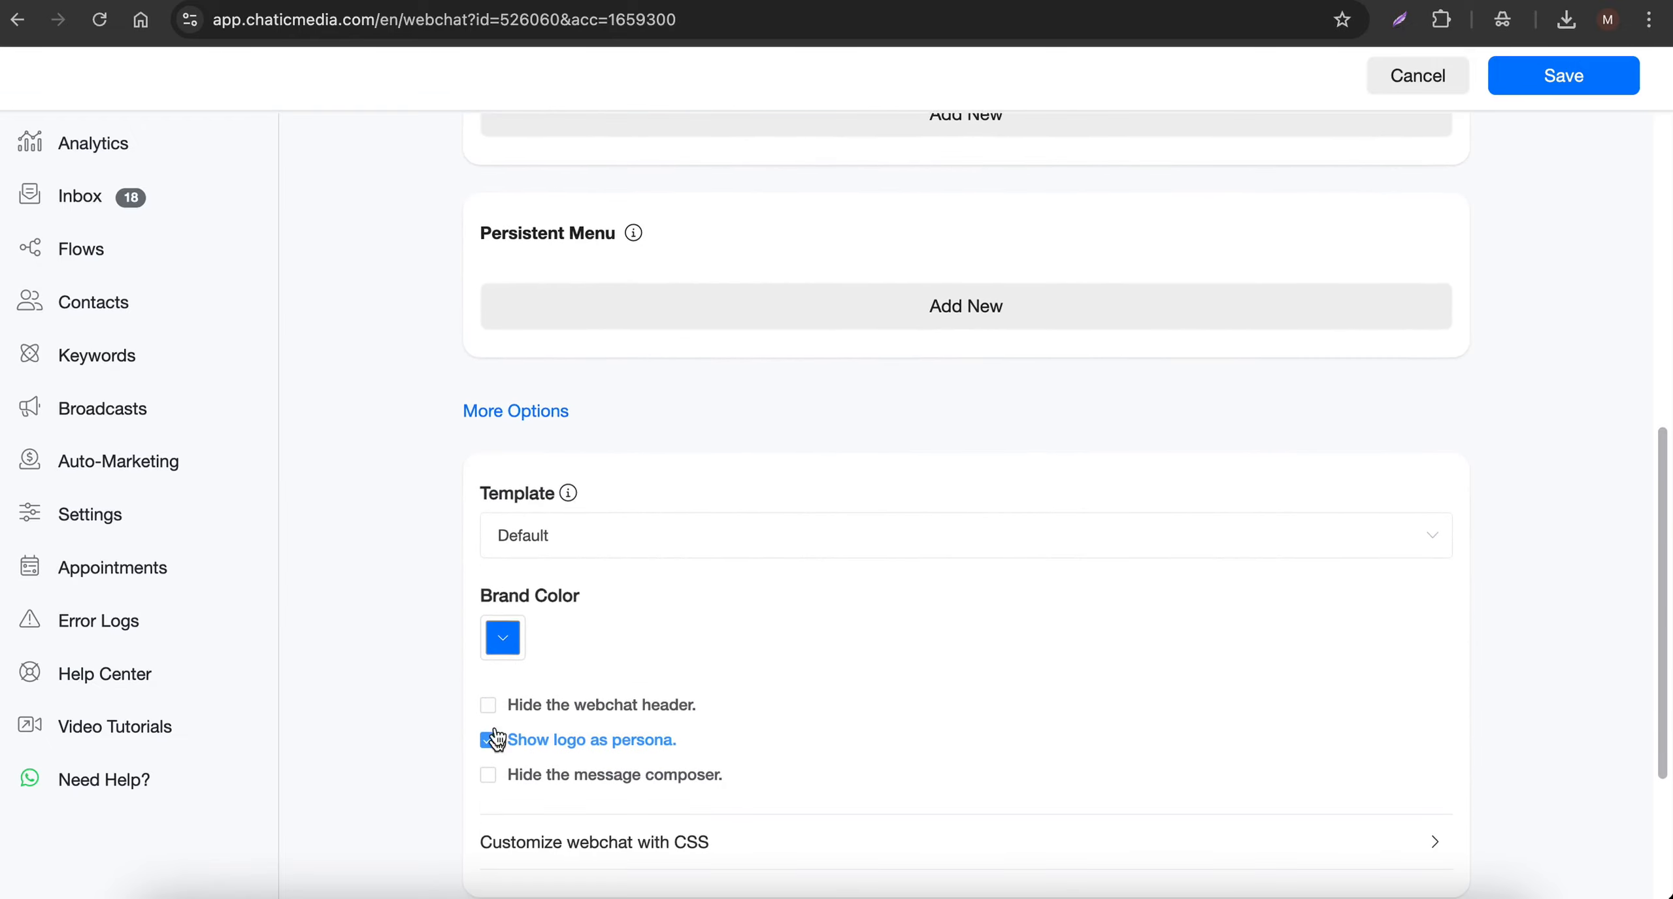
left_click(502, 641)
left_click(618, 455)
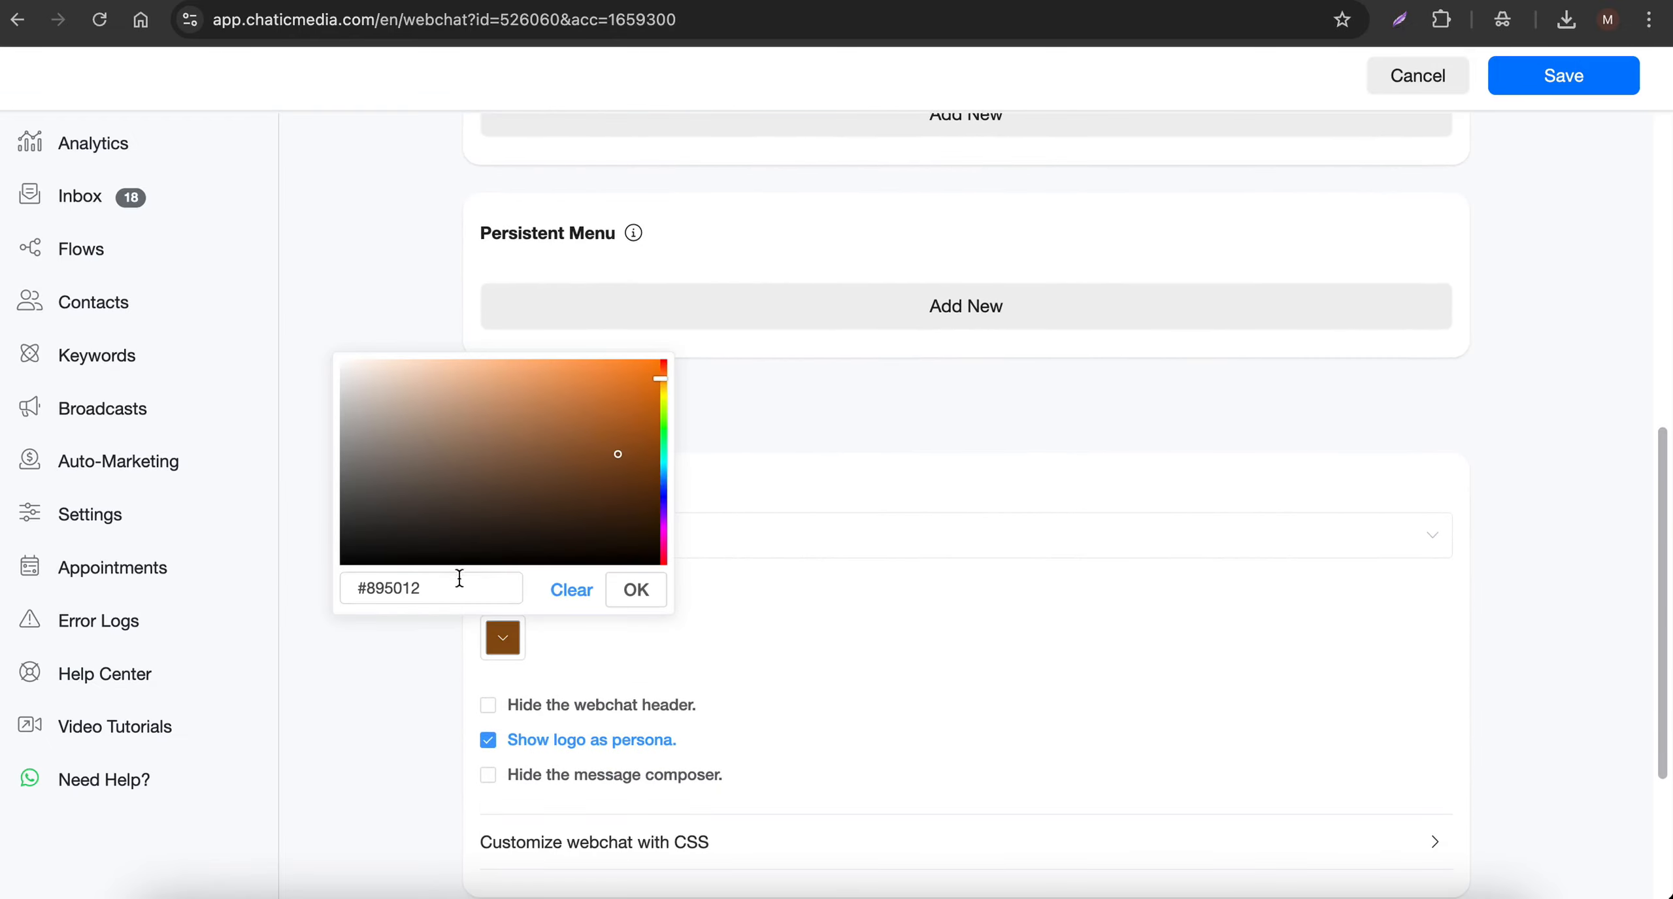
left_click_drag(459, 577, 337, 575)
left_click(628, 591)
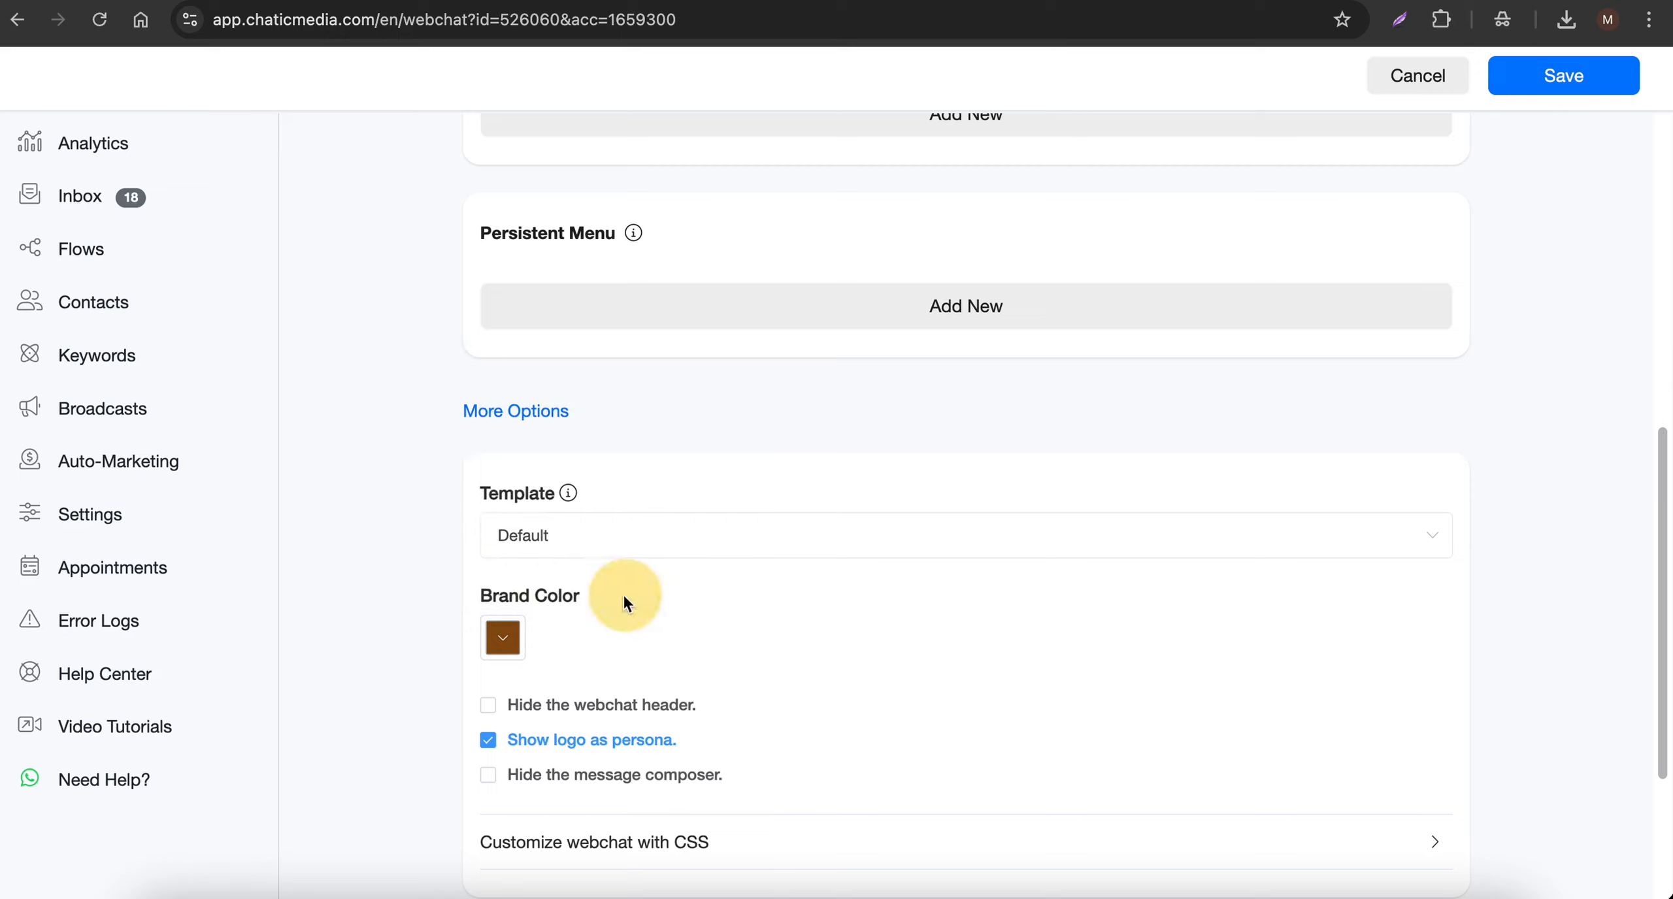
left_click(1565, 76)
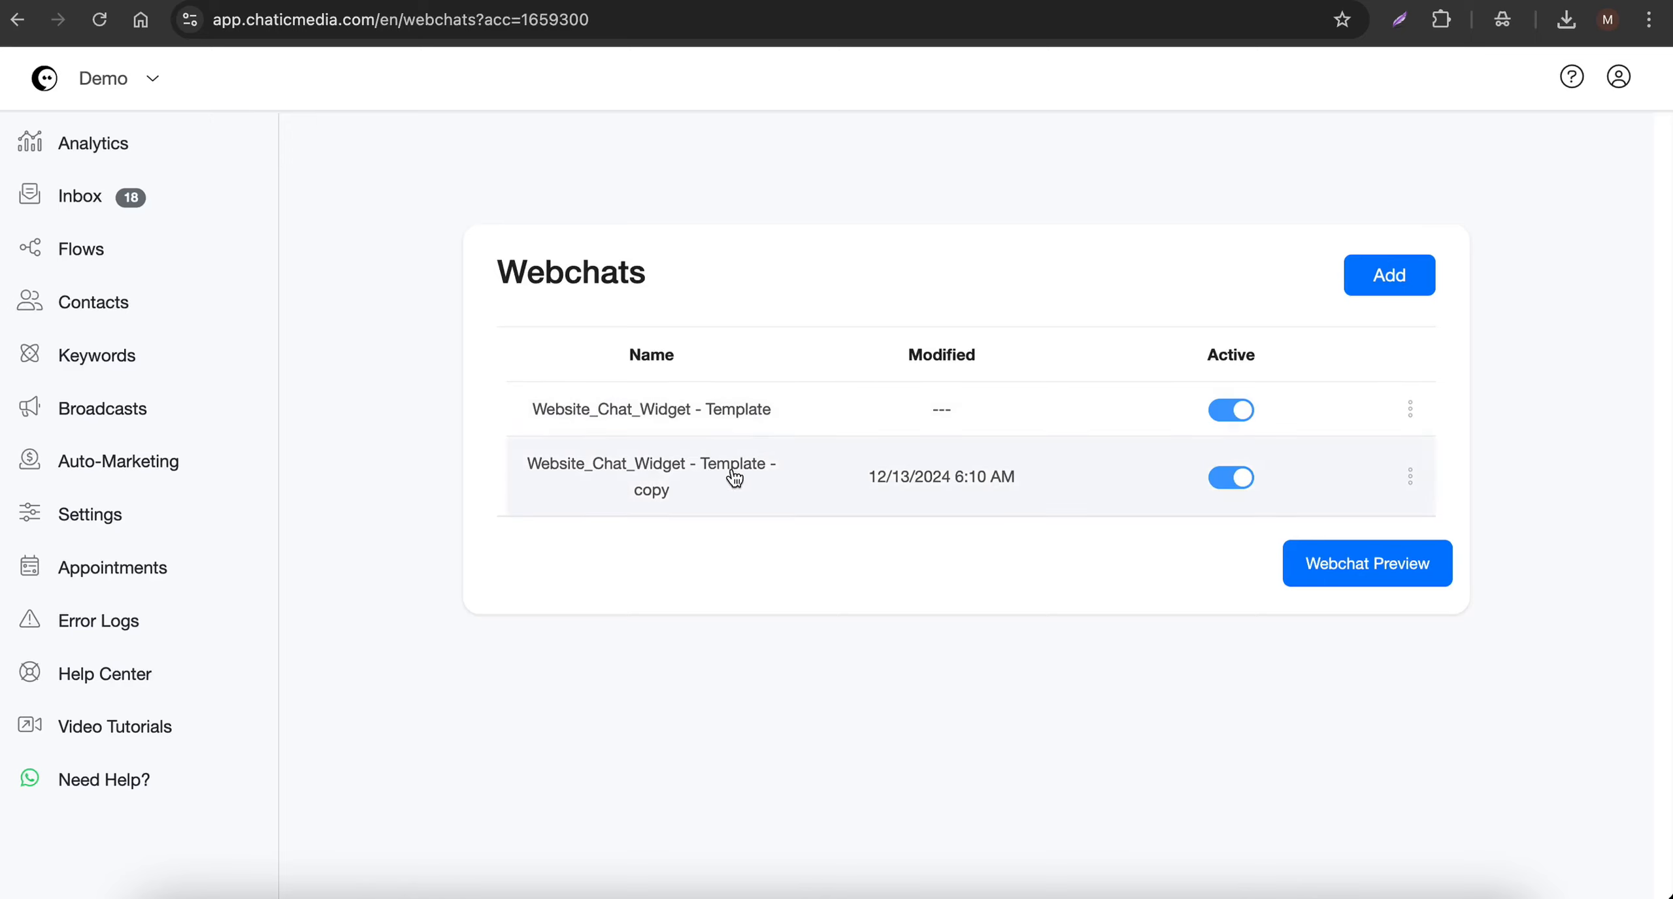
- Rename the copied webchat in the Webchats list to FlowMasters Pro Plumbing
left_click(1409, 476)
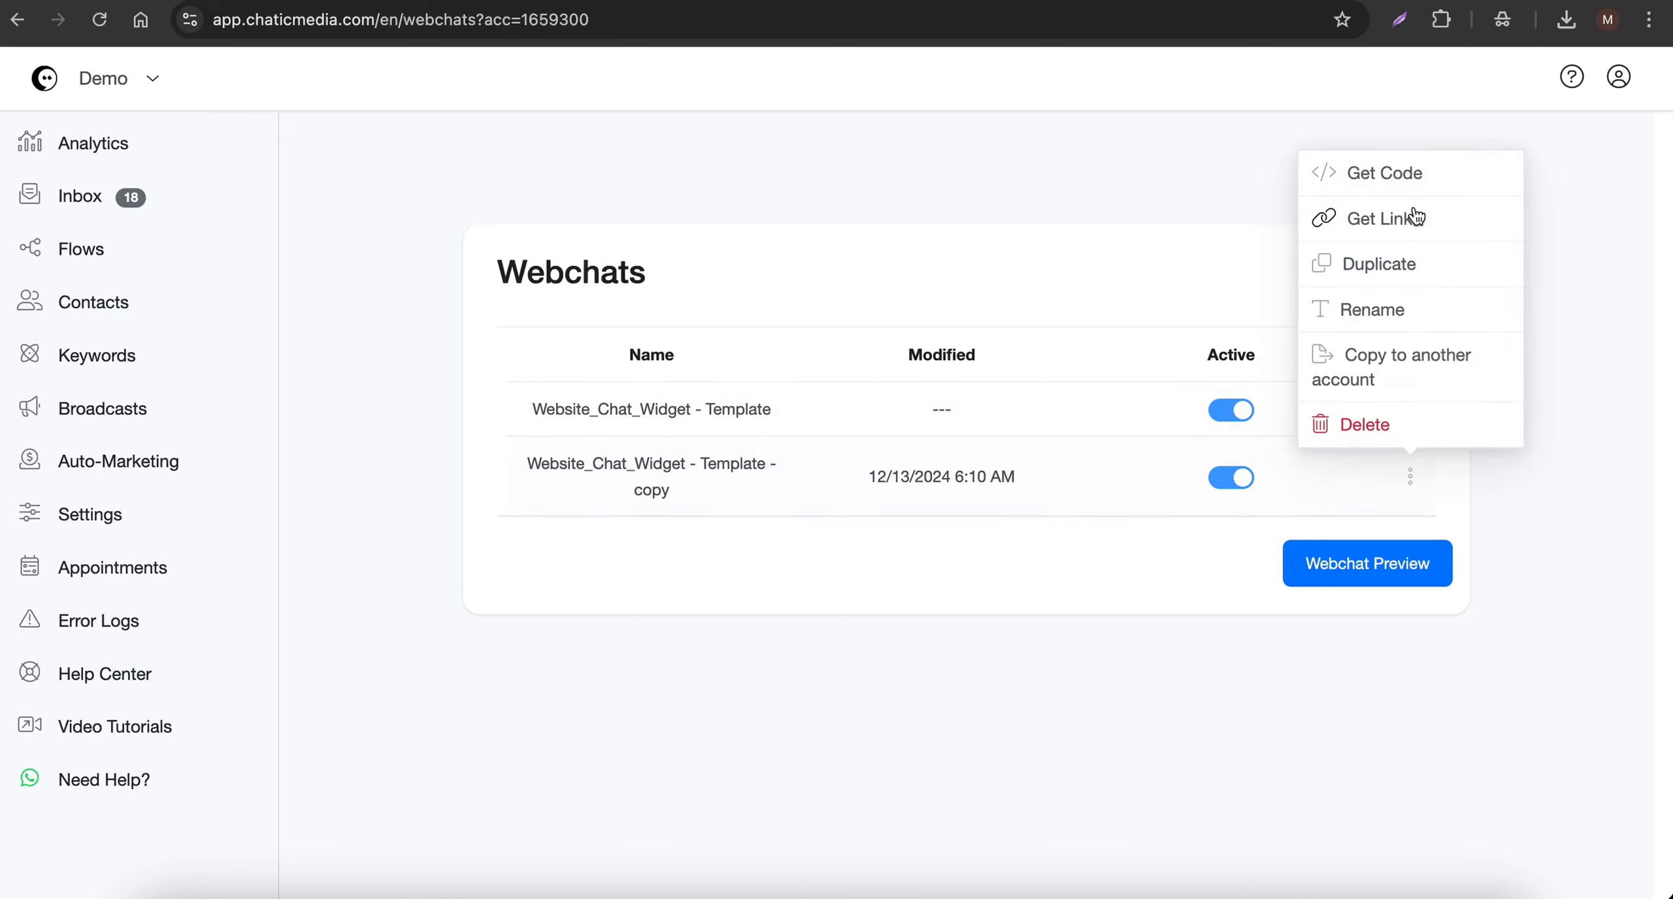
left_click(1327, 302)
left_click_drag(927, 234, 385, 225)
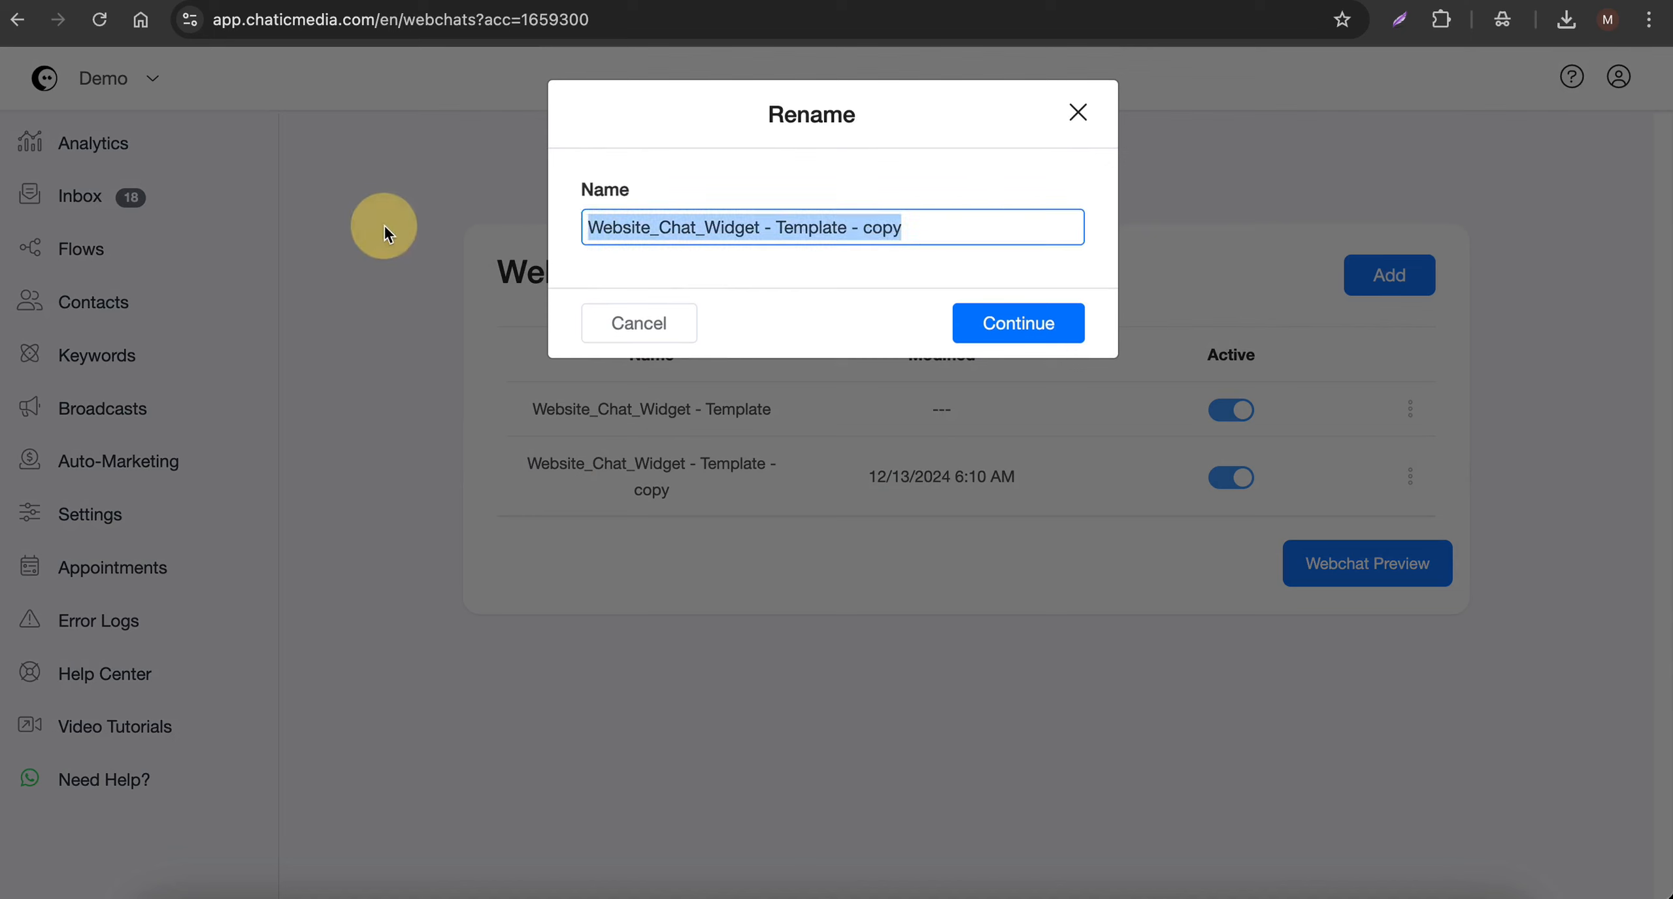
type("FlowMasters Pro Plumbing")
left_click(1015, 329)
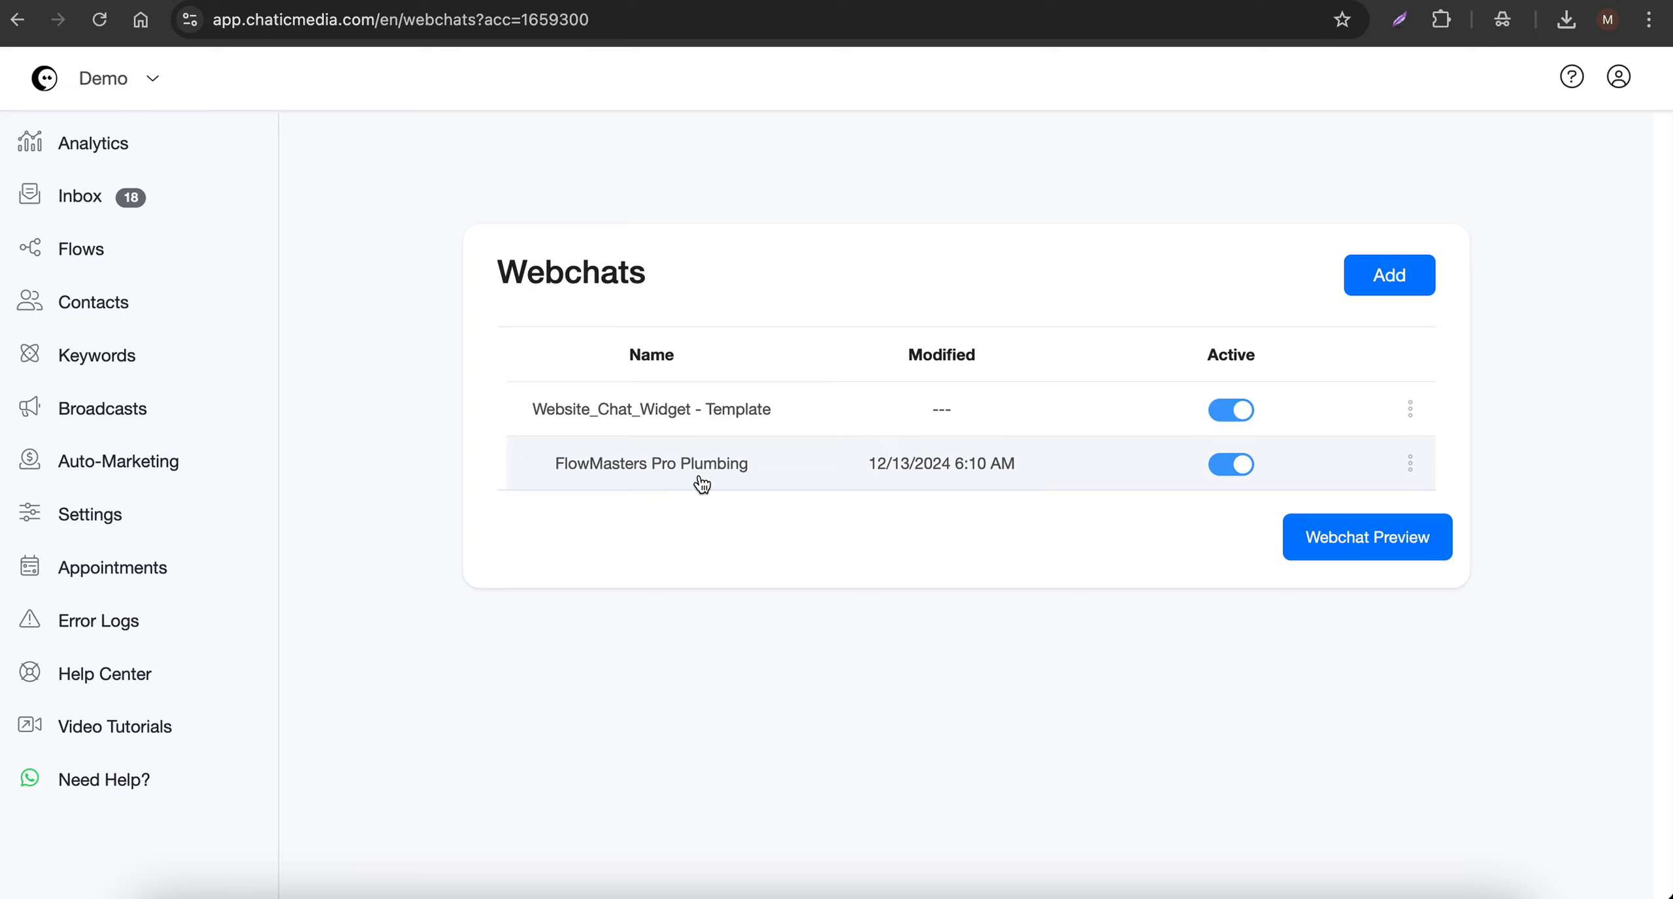
- Copy the embed code of the FlowMasters Pro Plumbing webchat
left_click(1409, 463)
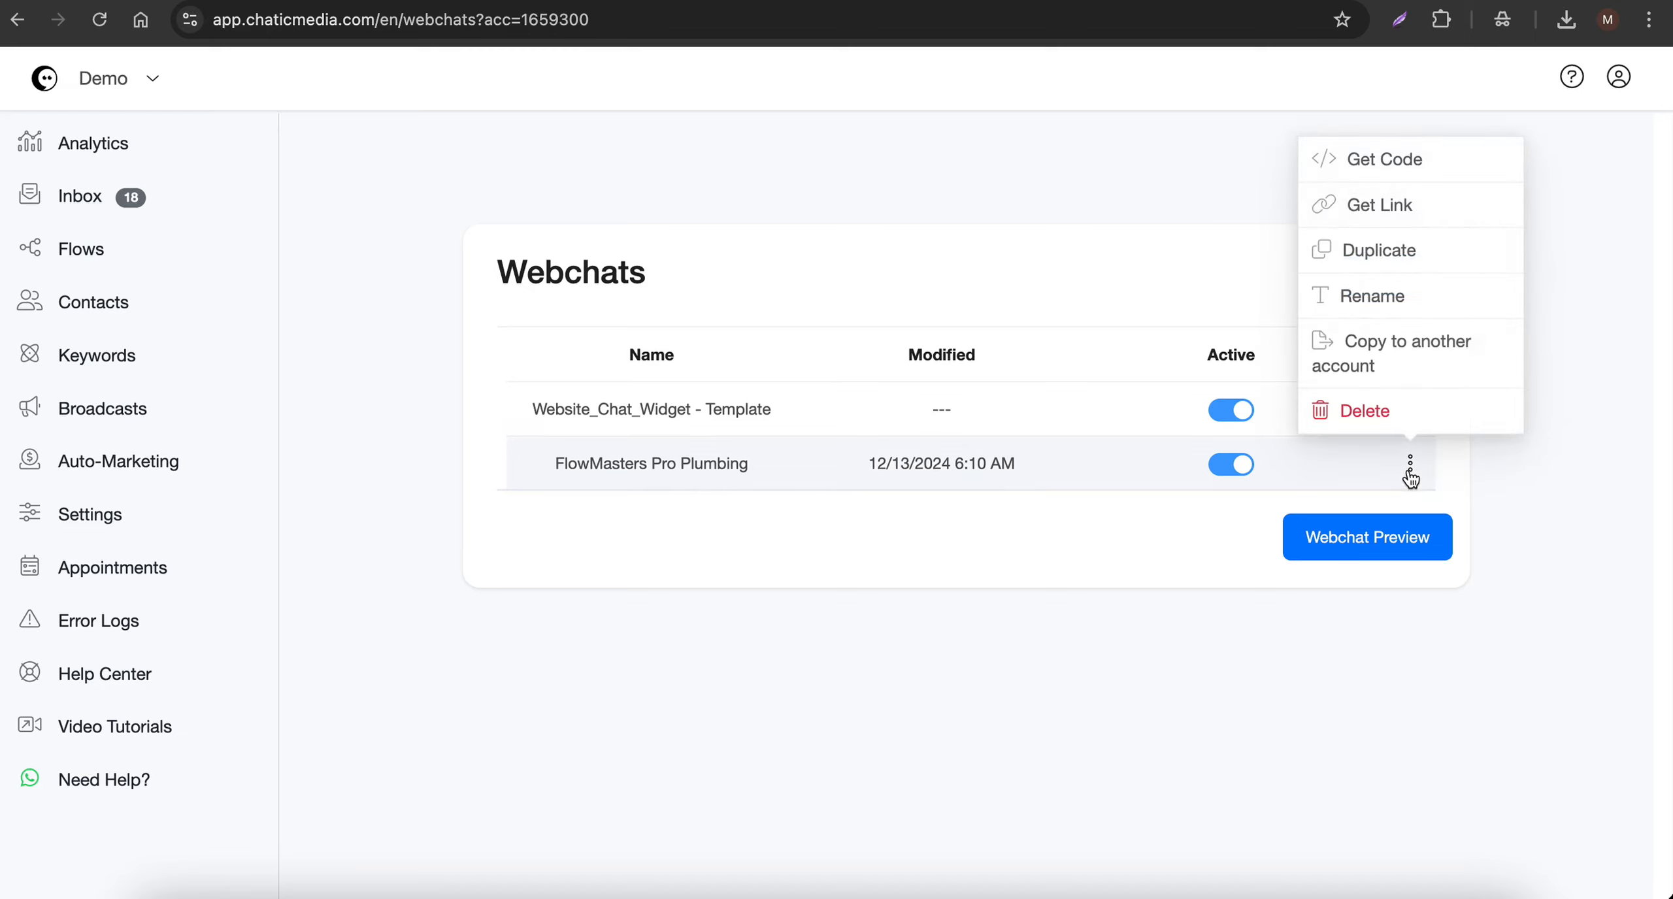
left_click(1396, 183)
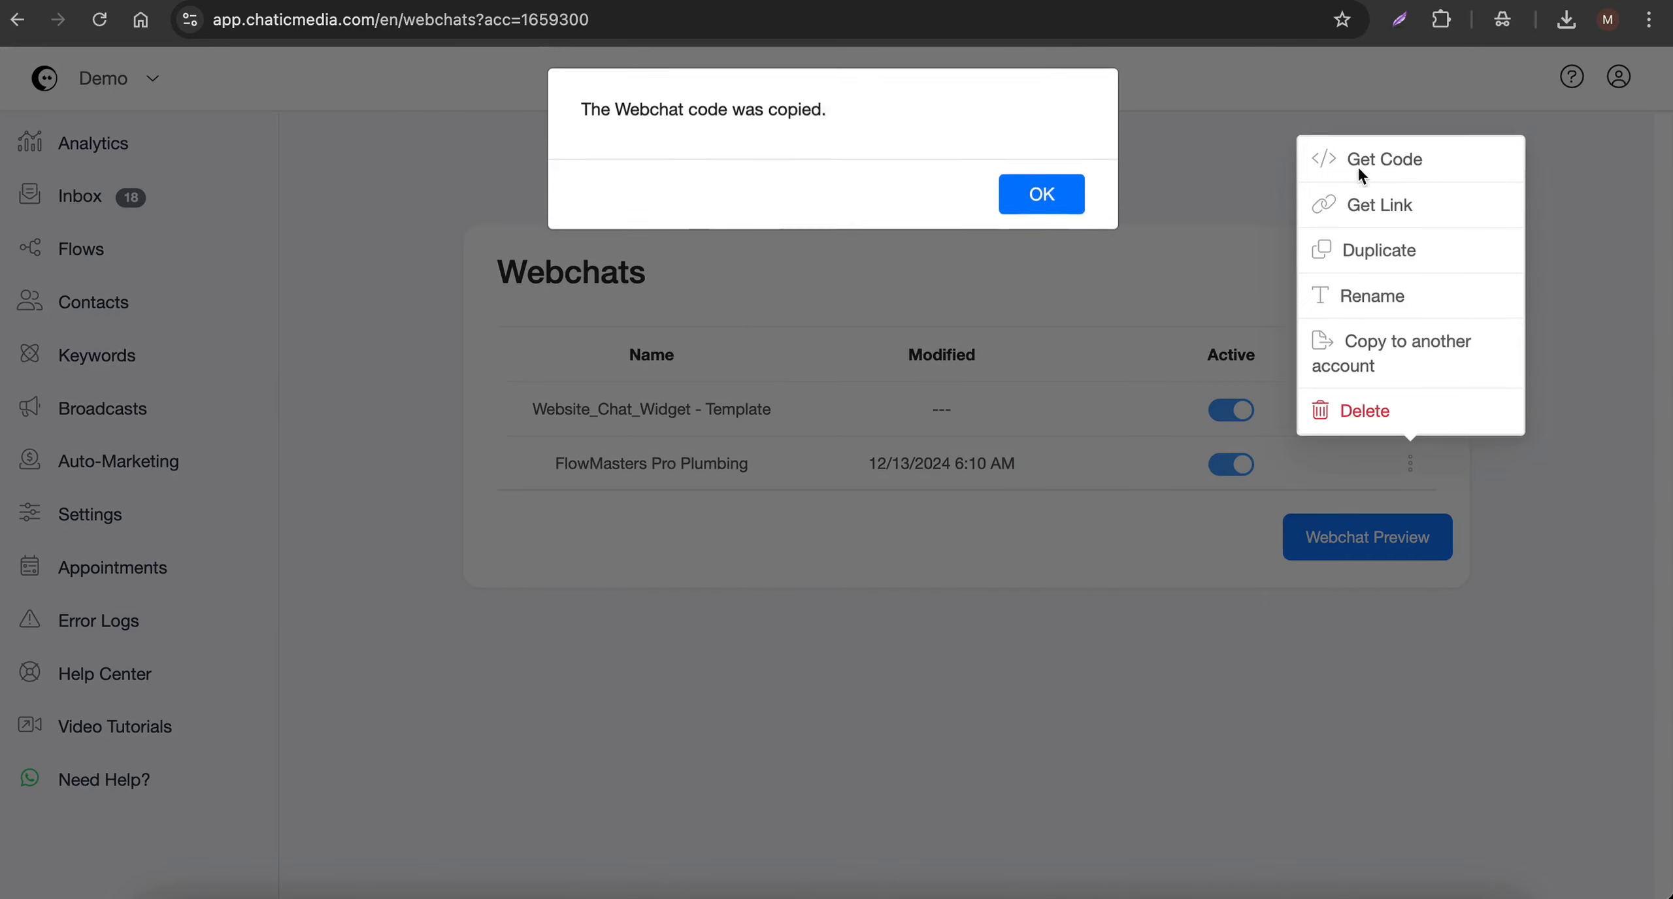
left_click(1041, 207)
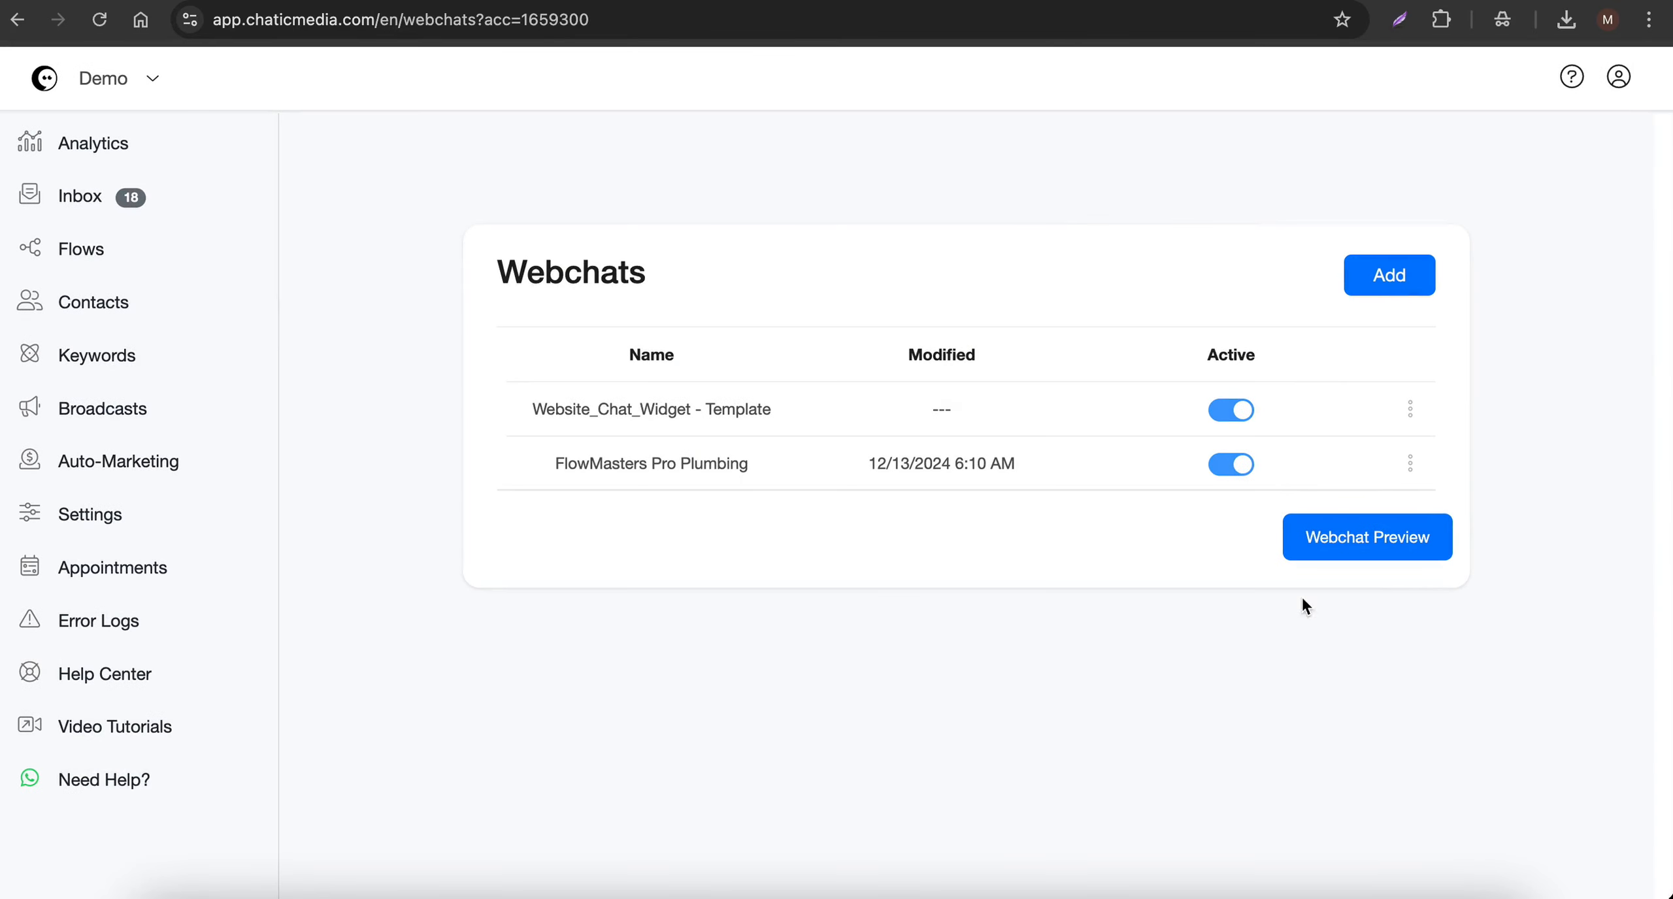
- Load the copied code in the webchat live preview, test the widget and briefly open its chat window
left_click(1353, 545)
left_click(720, 349)
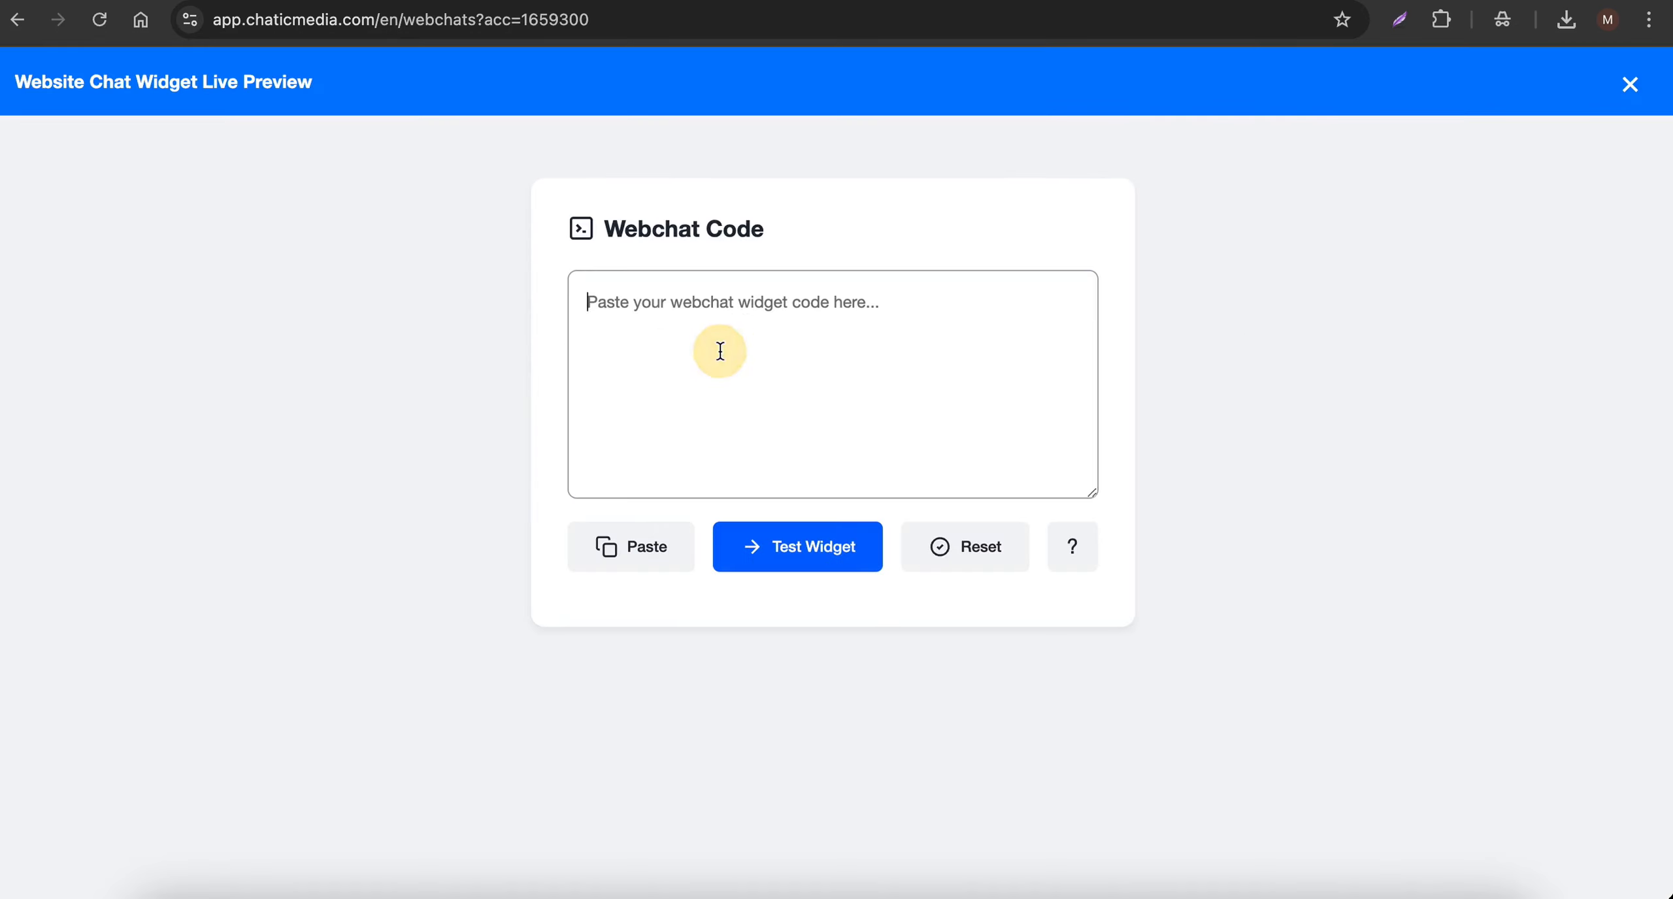
left_click(601, 552)
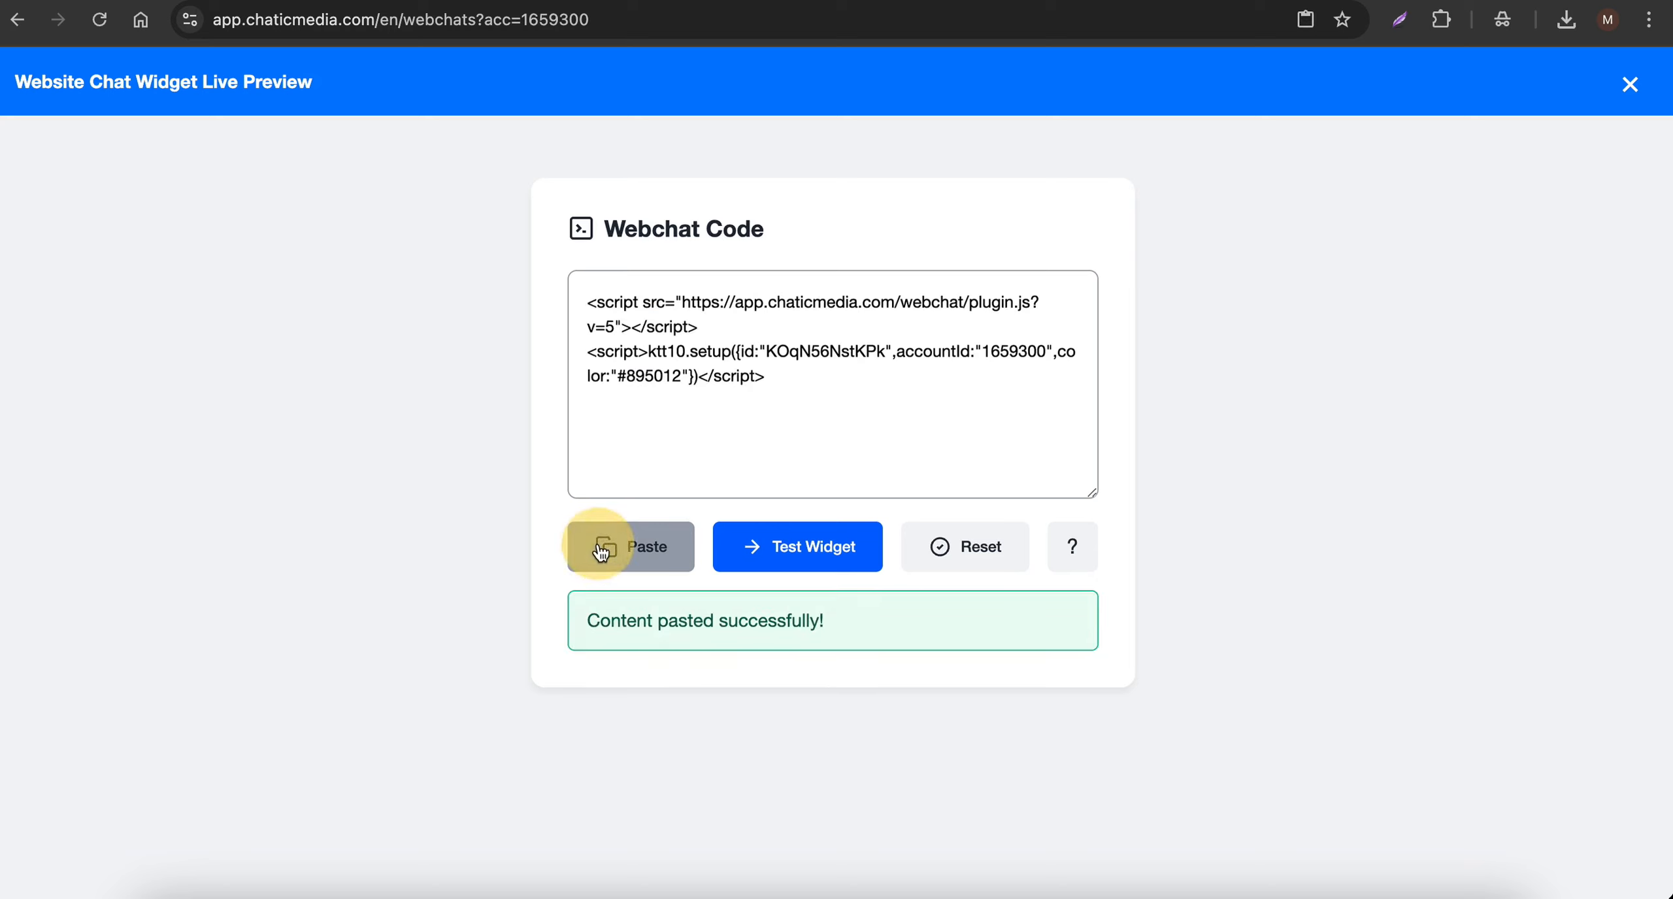
left_click(762, 554)
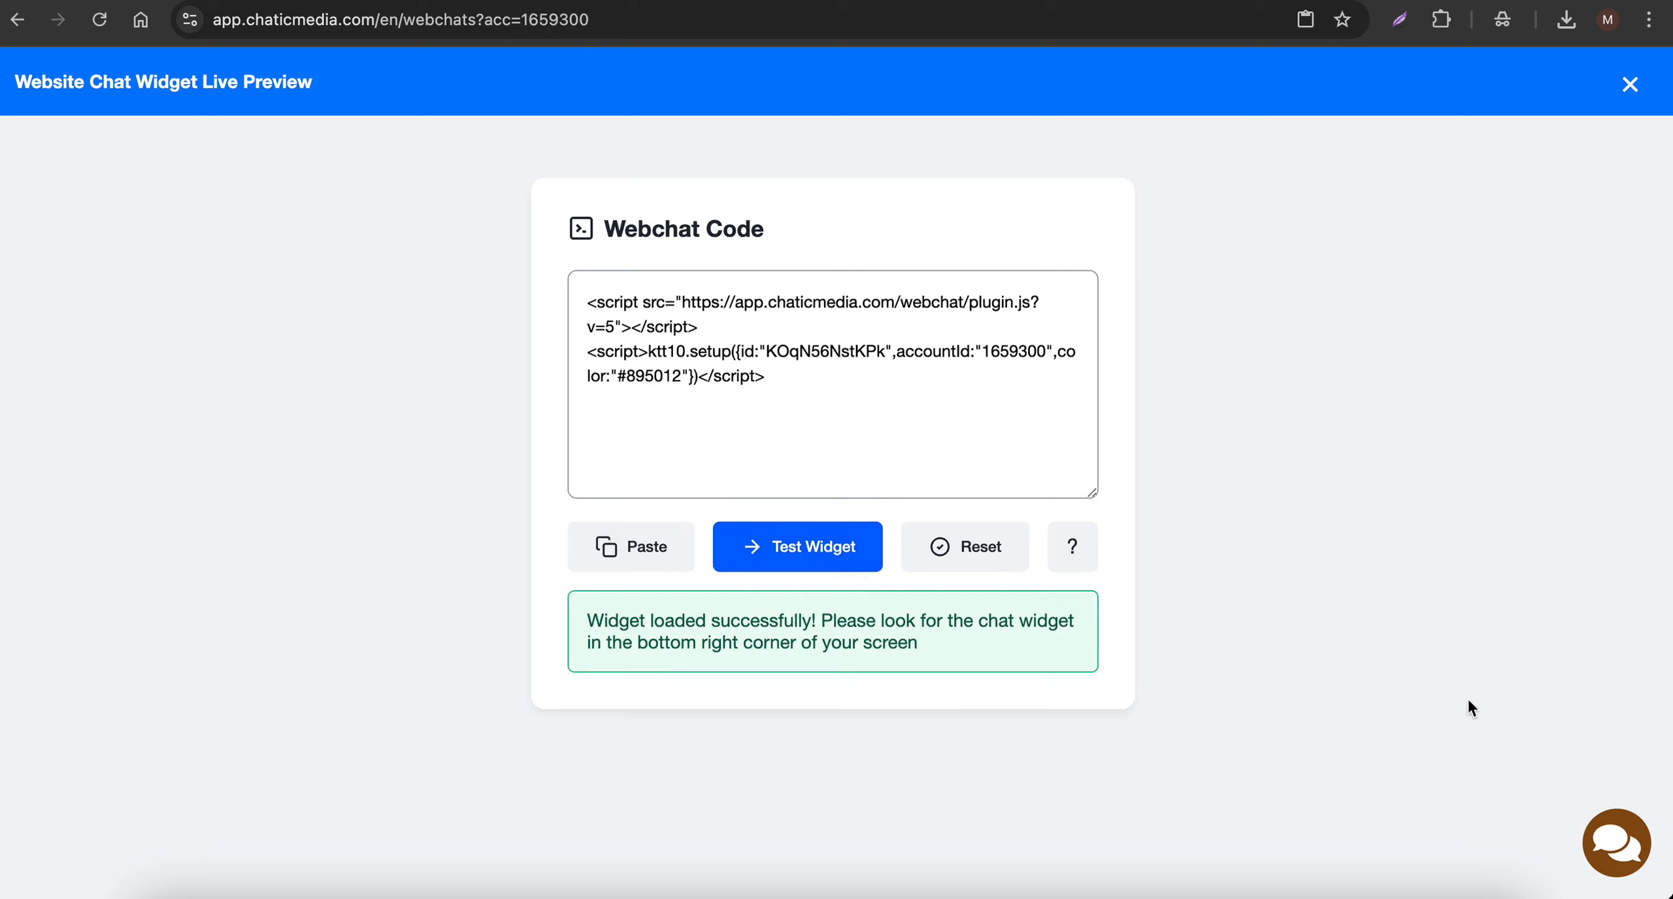
left_click(1619, 846)
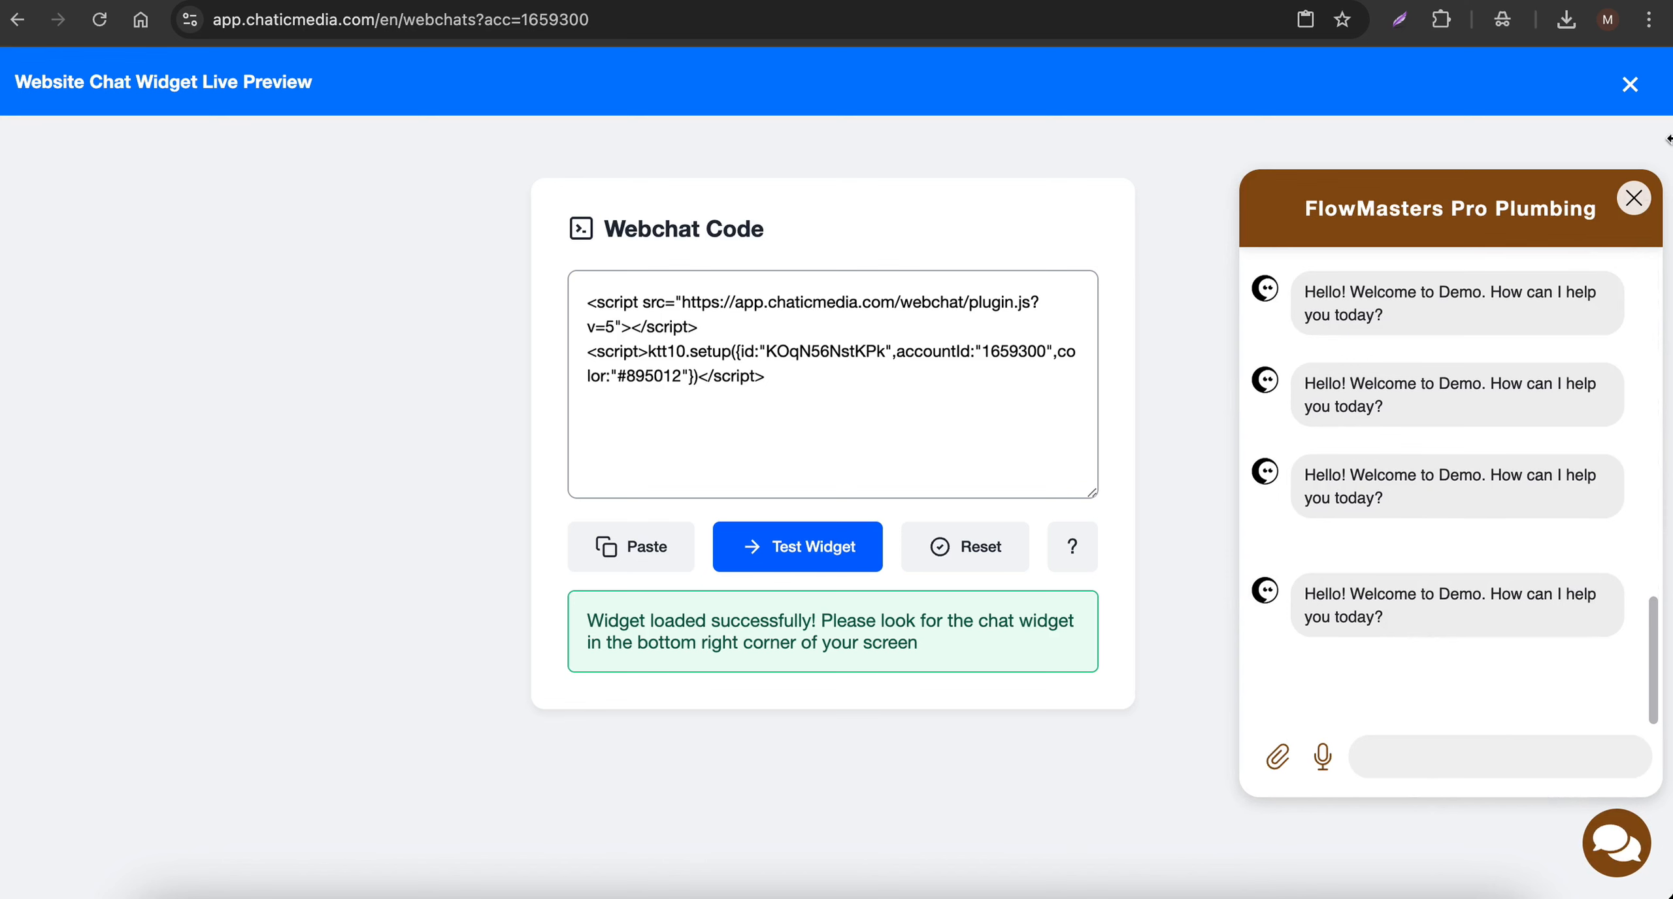
left_click(1634, 198)
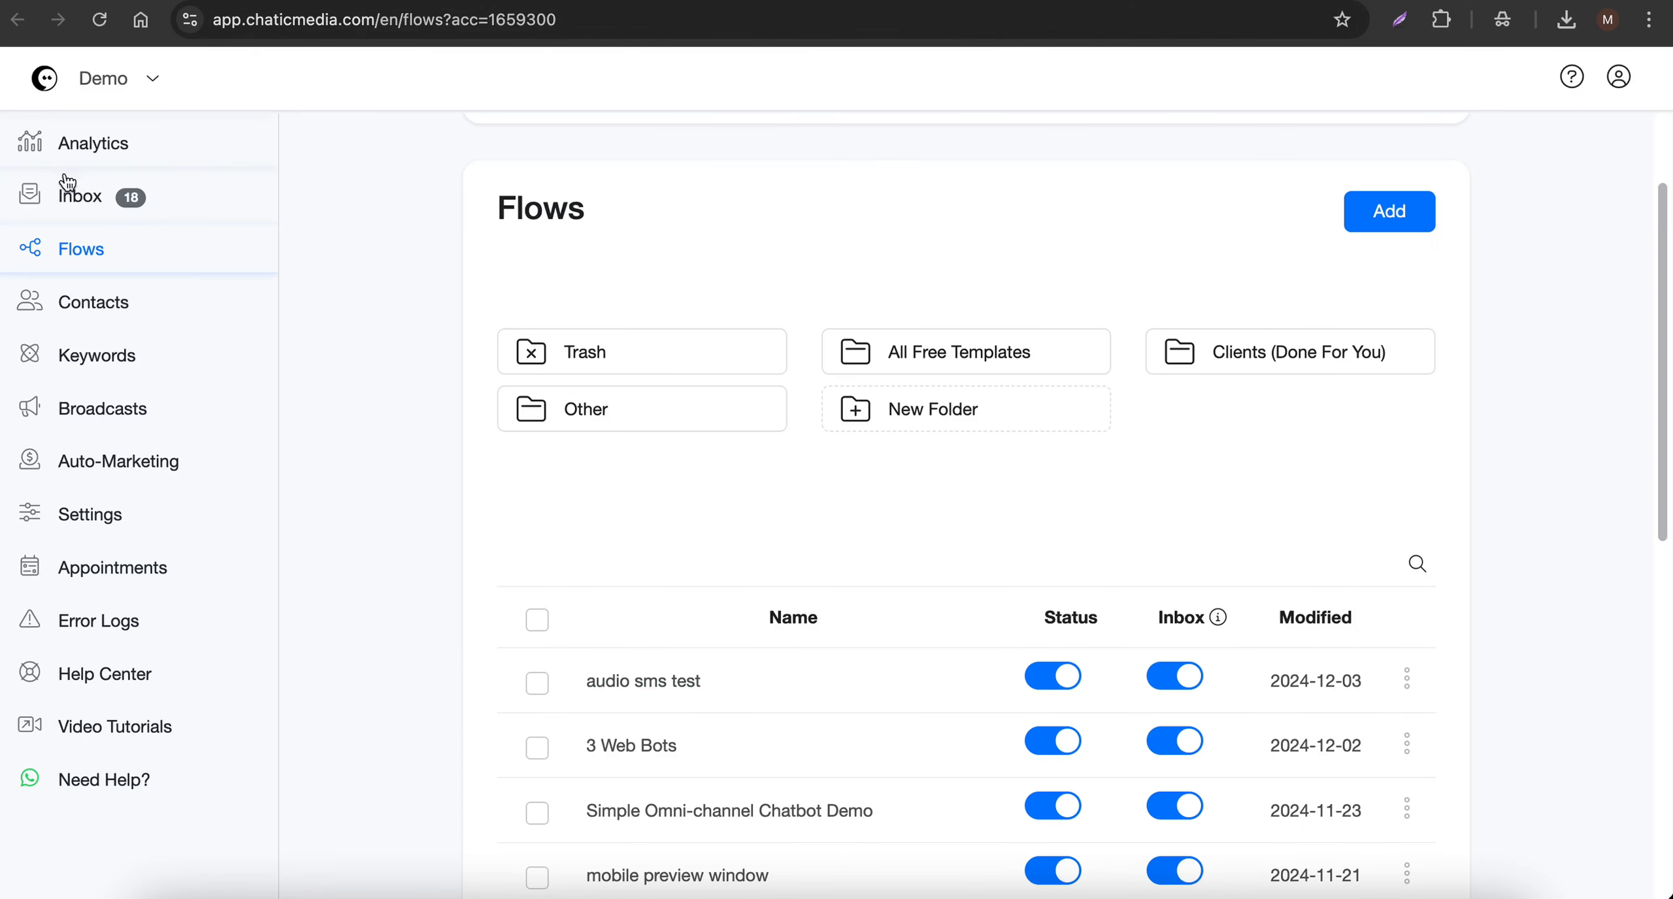
- Delete the most recent guest contact from the Inbox to clear the old webchat conversation
left_click(75, 206)
left_click(1235, 150)
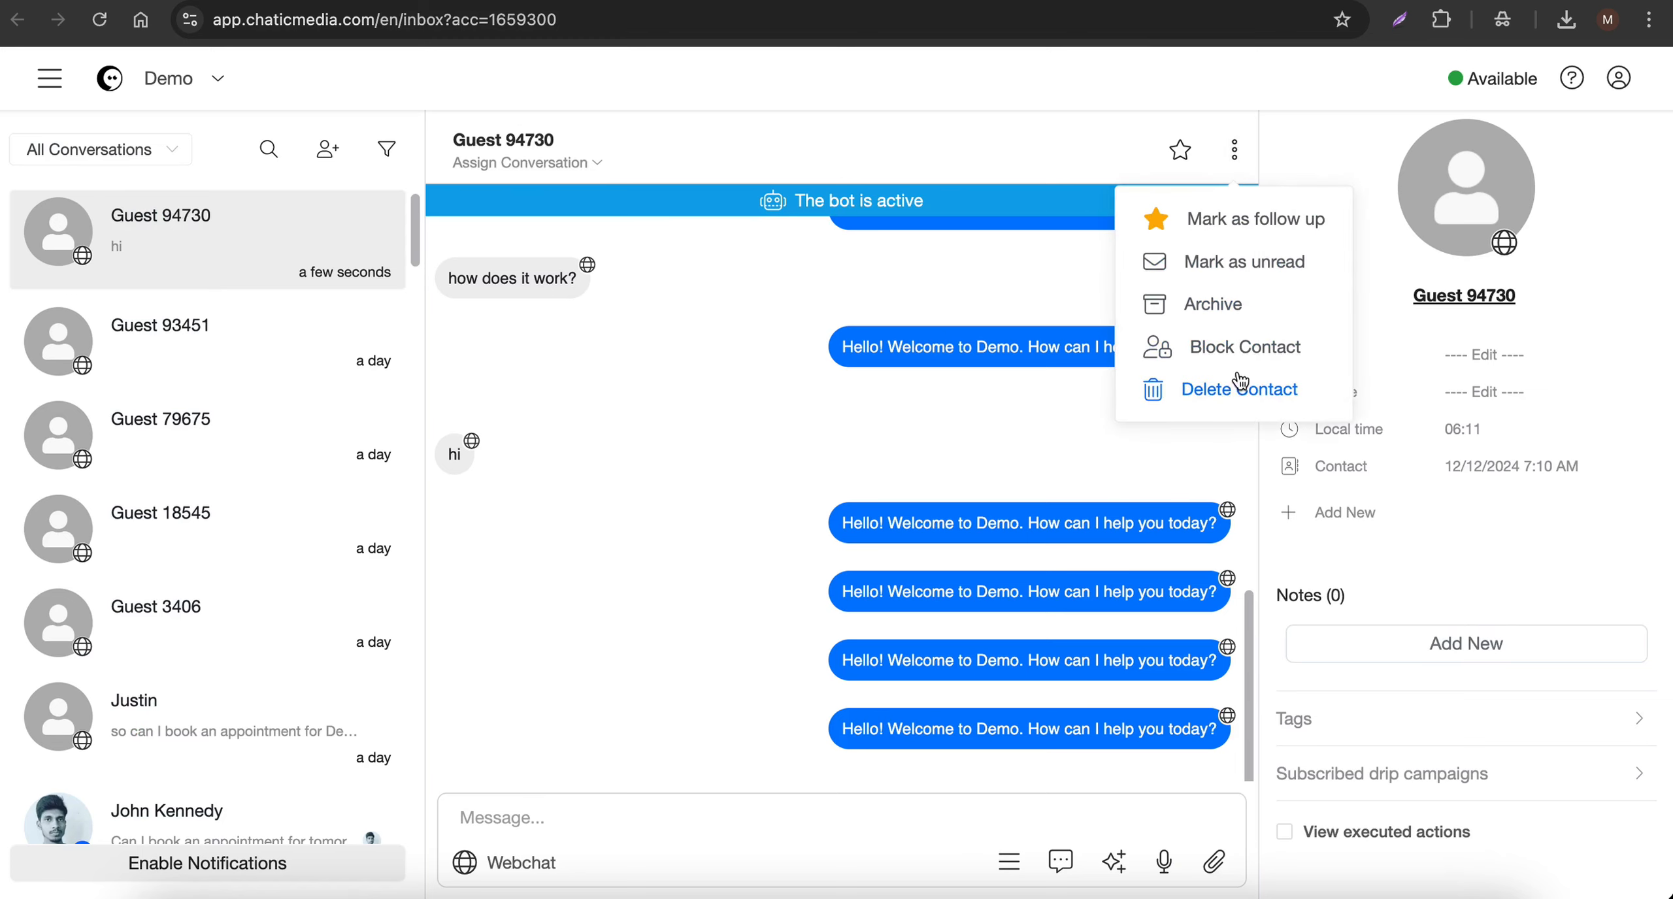
left_click(1239, 381)
left_click(1019, 265)
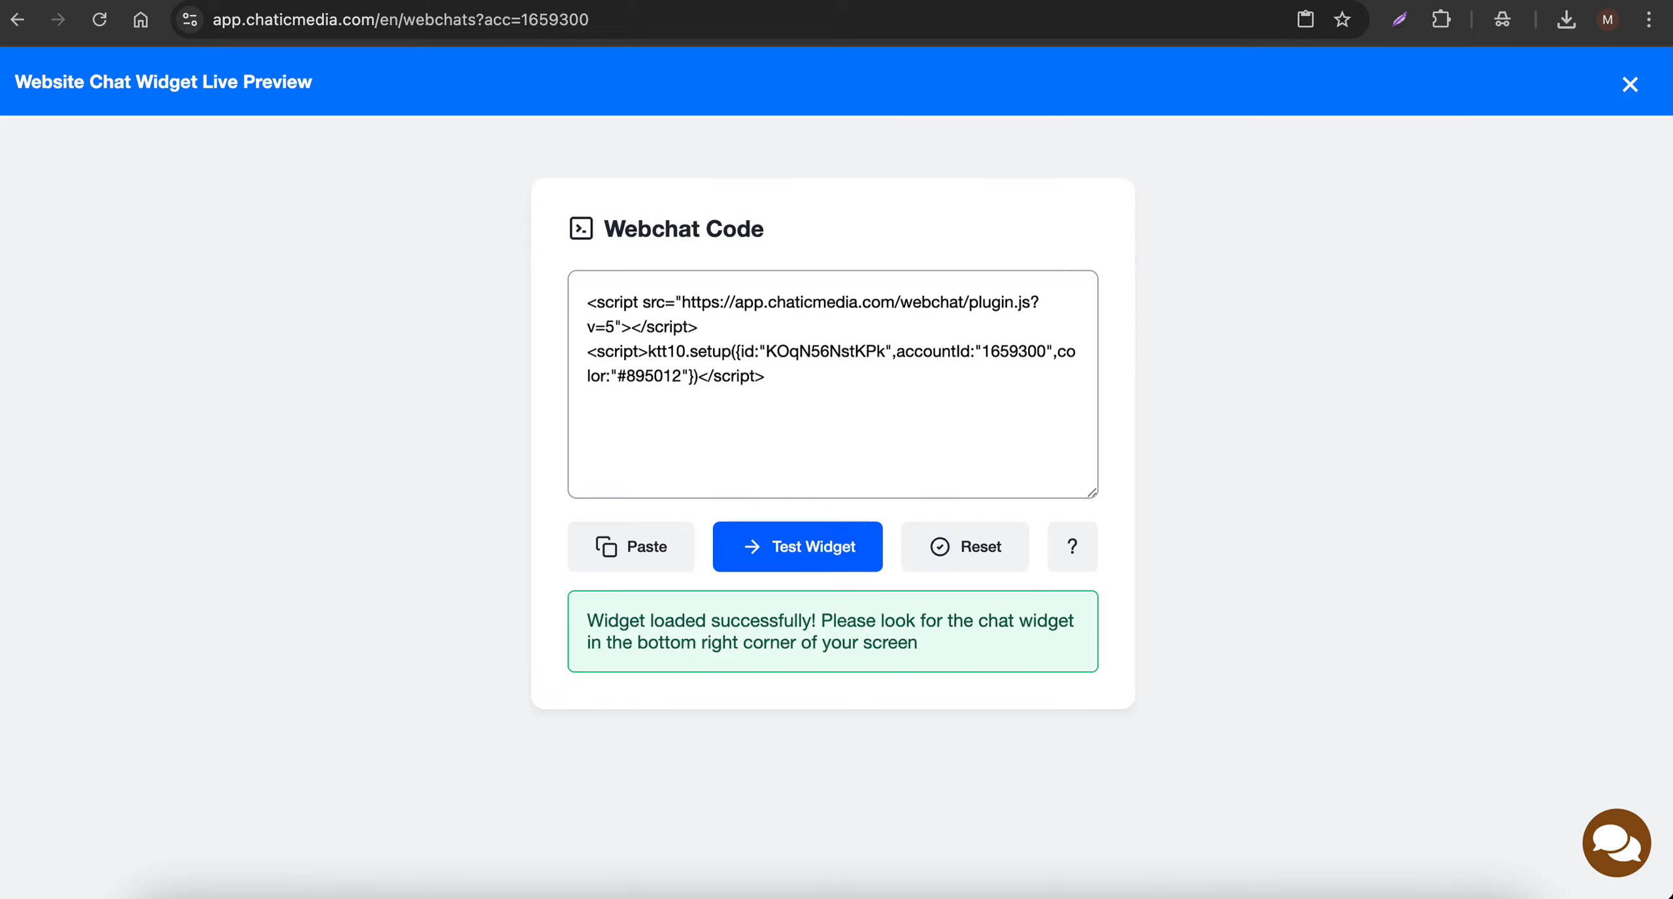
- Test the widget again and examine its chat header and welcome message
left_click(804, 551)
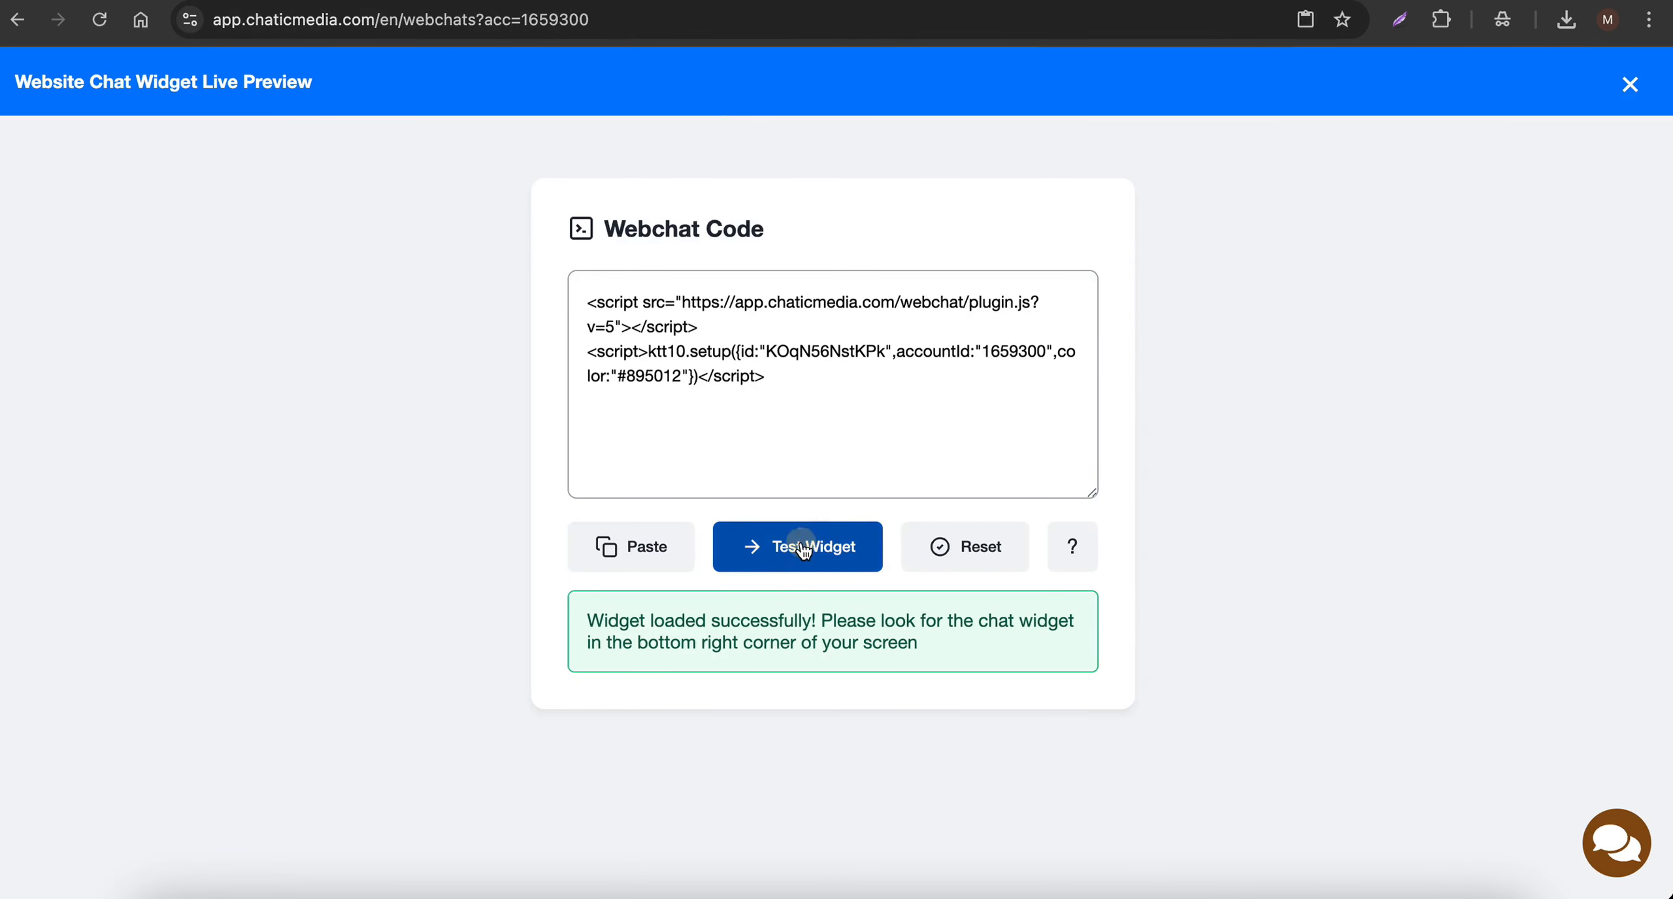
left_click(1632, 852)
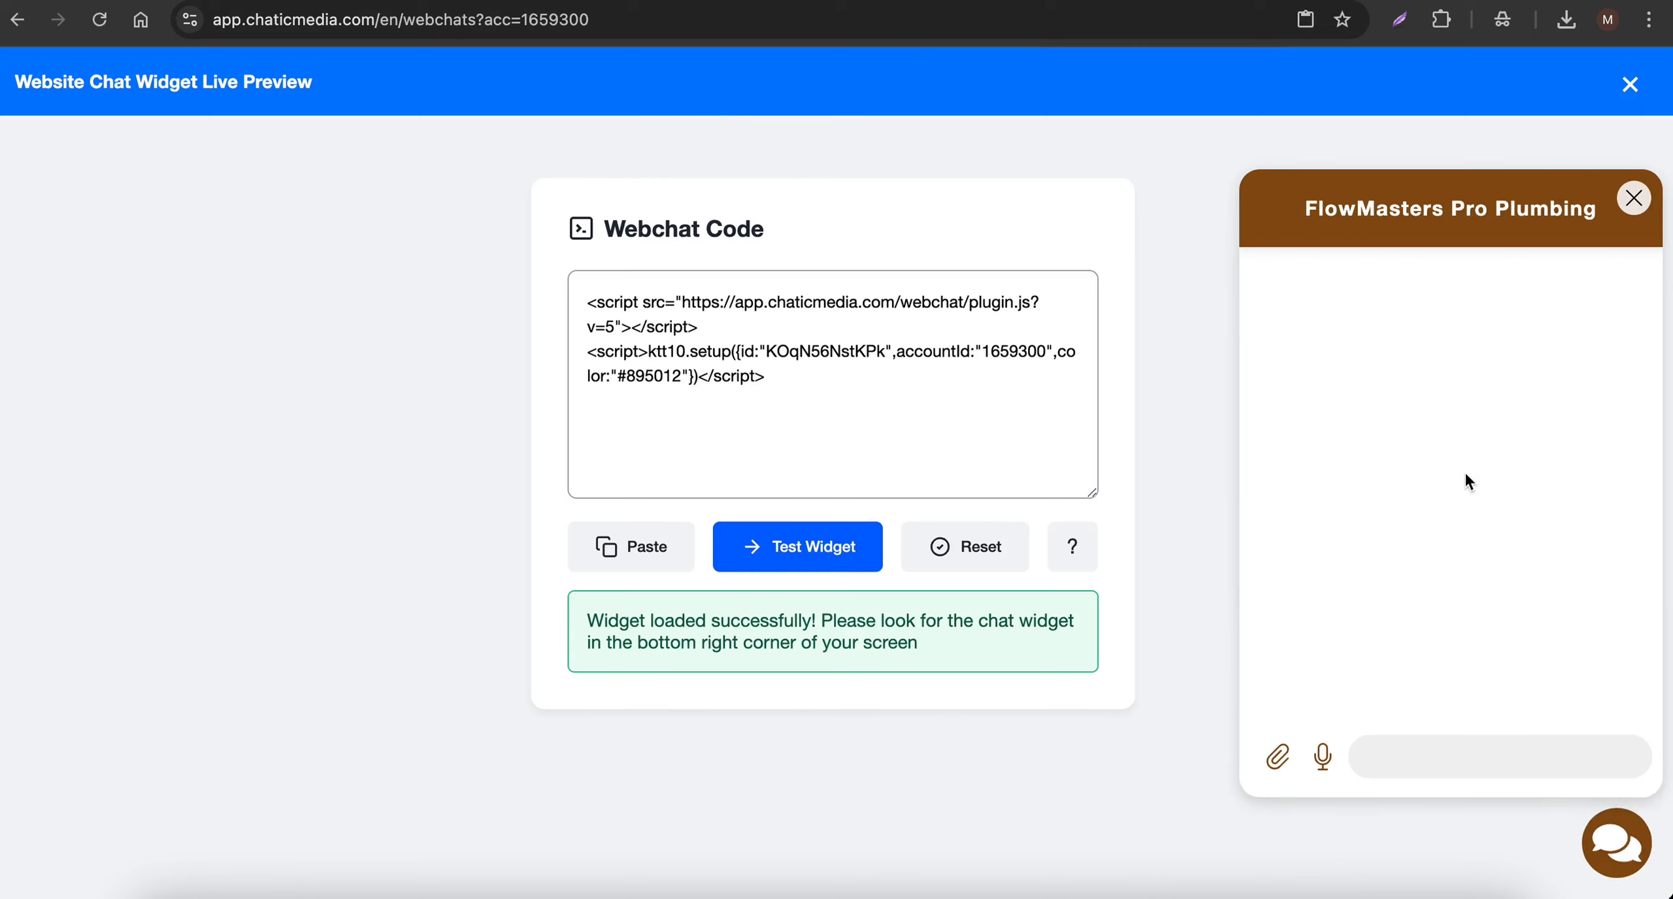
left_click_drag(1306, 206, 1572, 207)
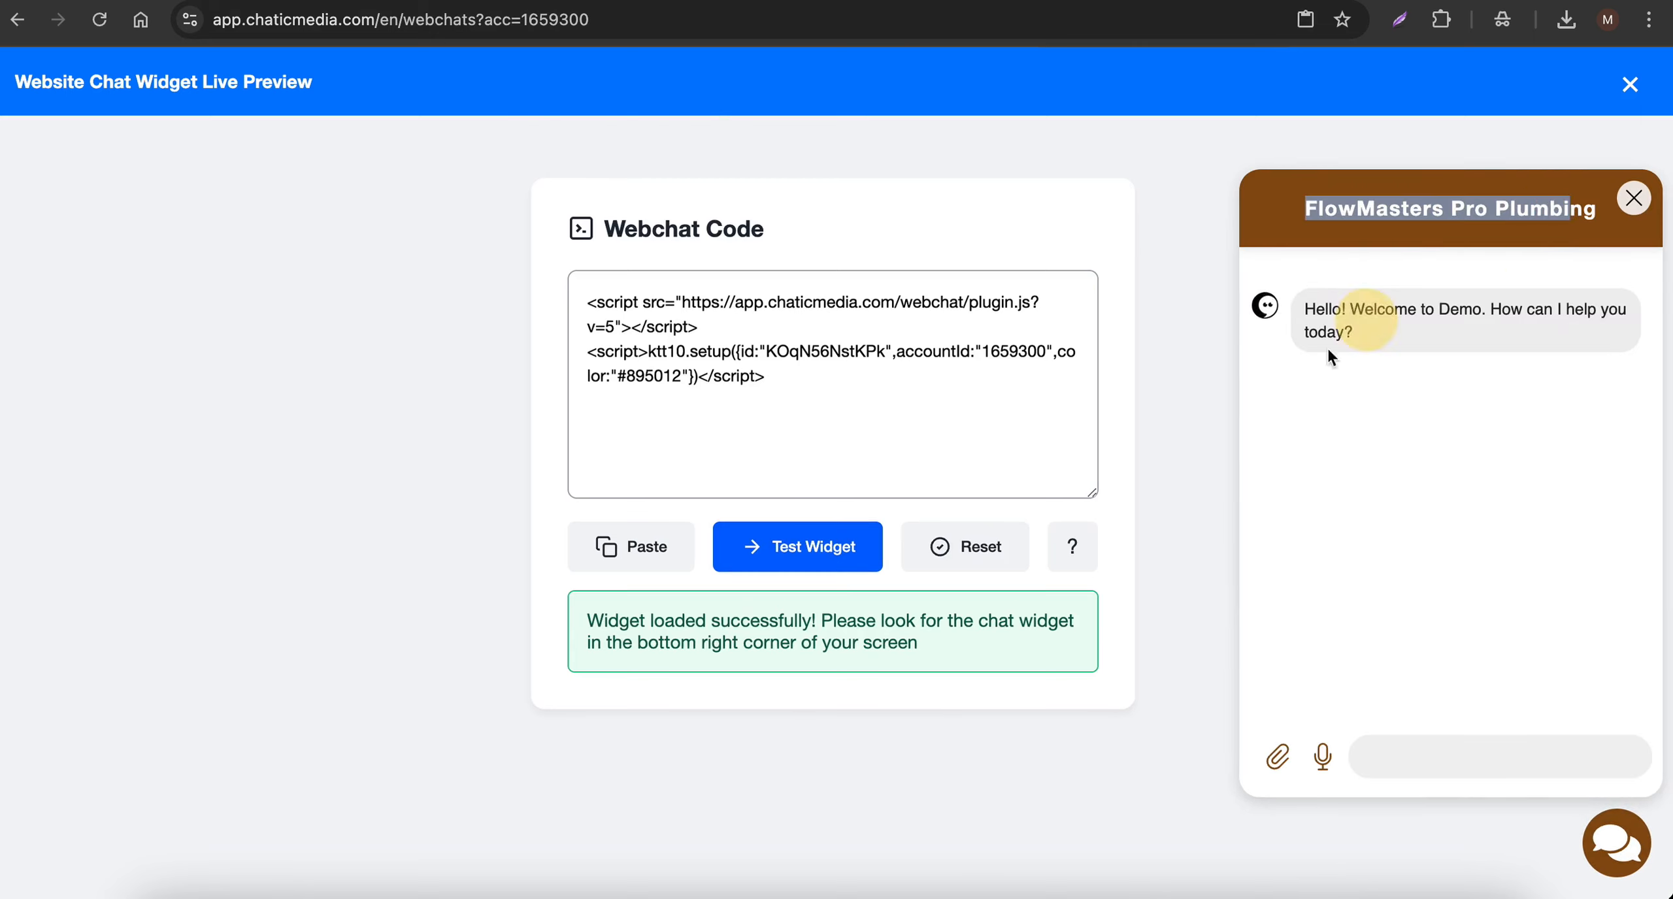
triple_click(1330, 312)
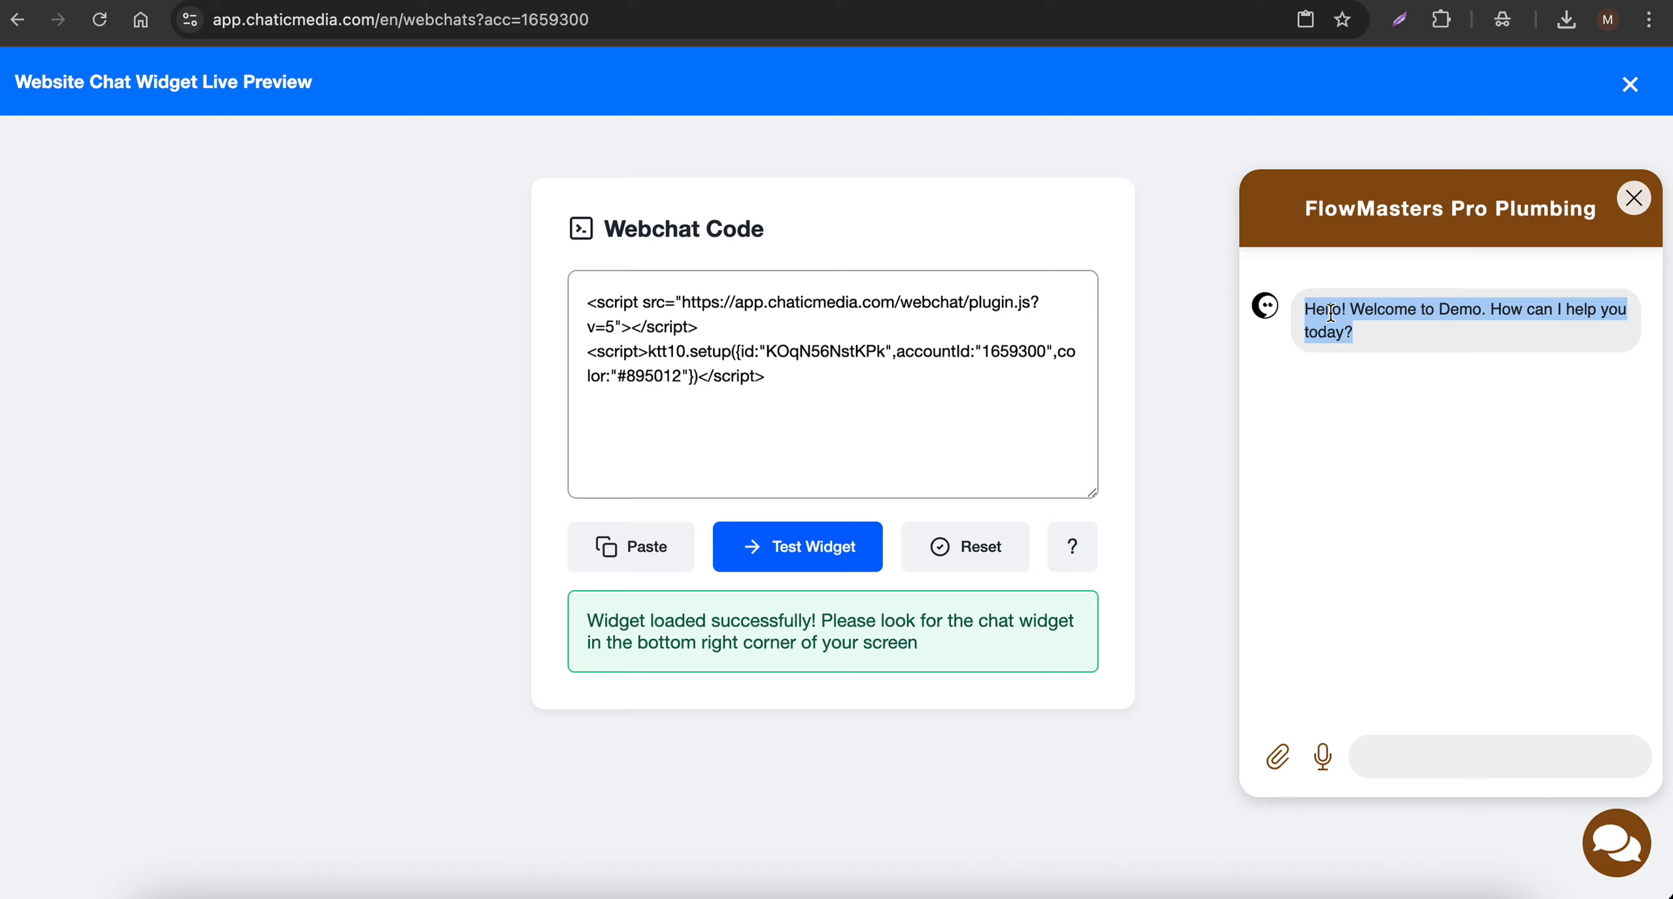
left_click(992, 392)
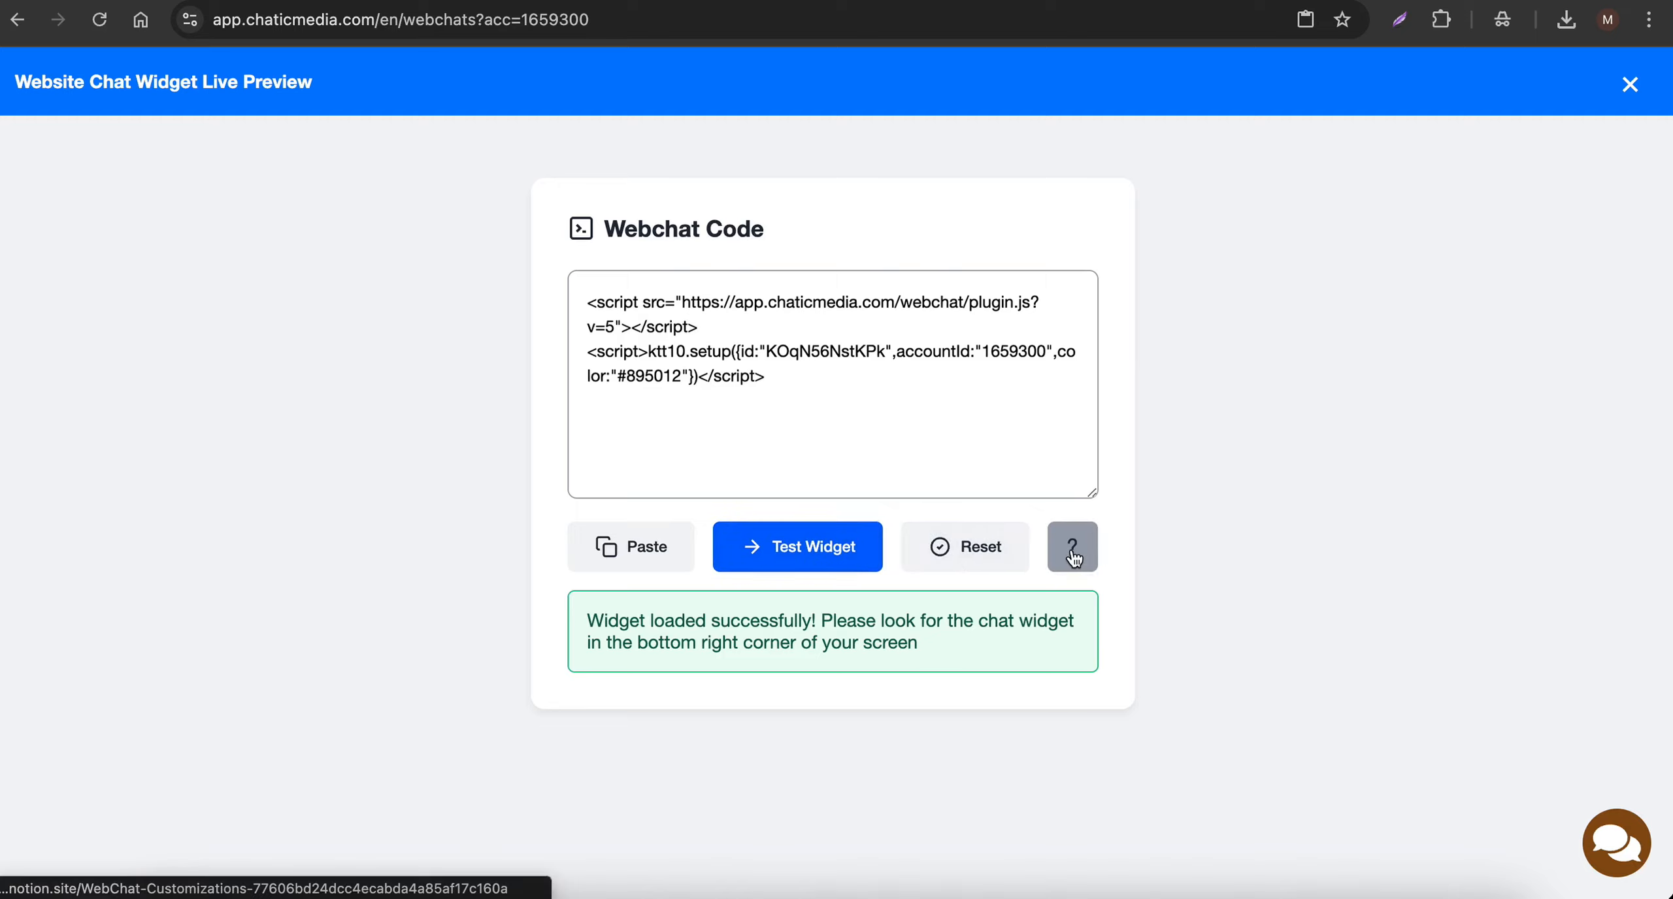
- Open the WebChat Customizations guide and copy the setTimeout snippet that automatically opens the chat widget in 3 seconds
left_click(1072, 553)
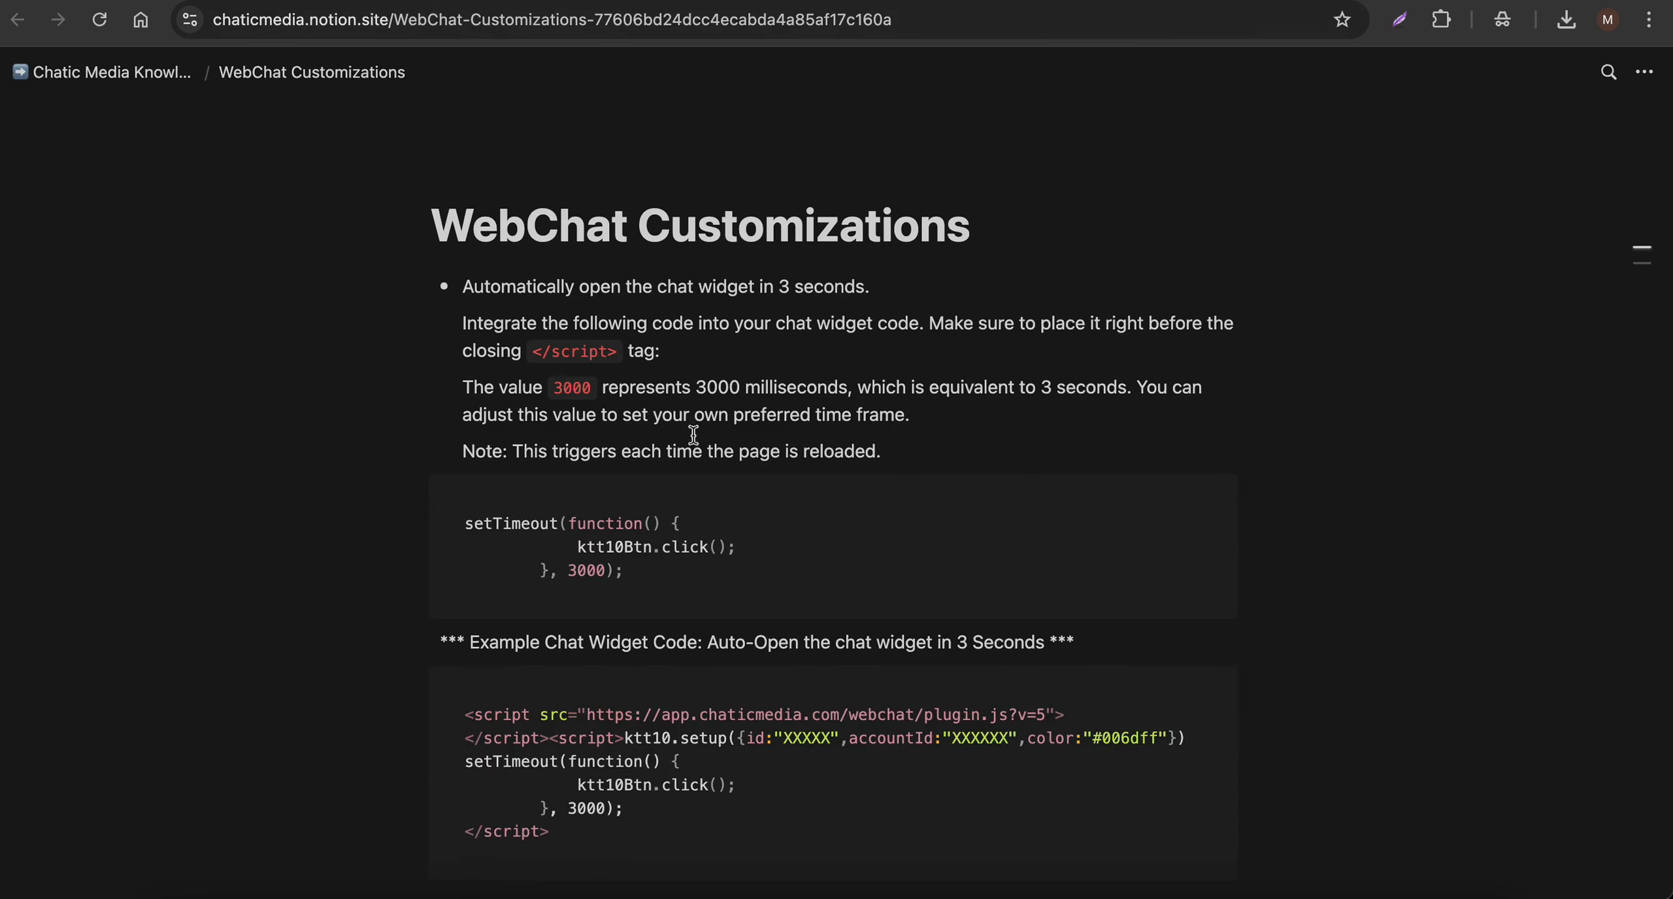
scroll(795, 436, "down", 8)
scroll(699, 438, "up", 6)
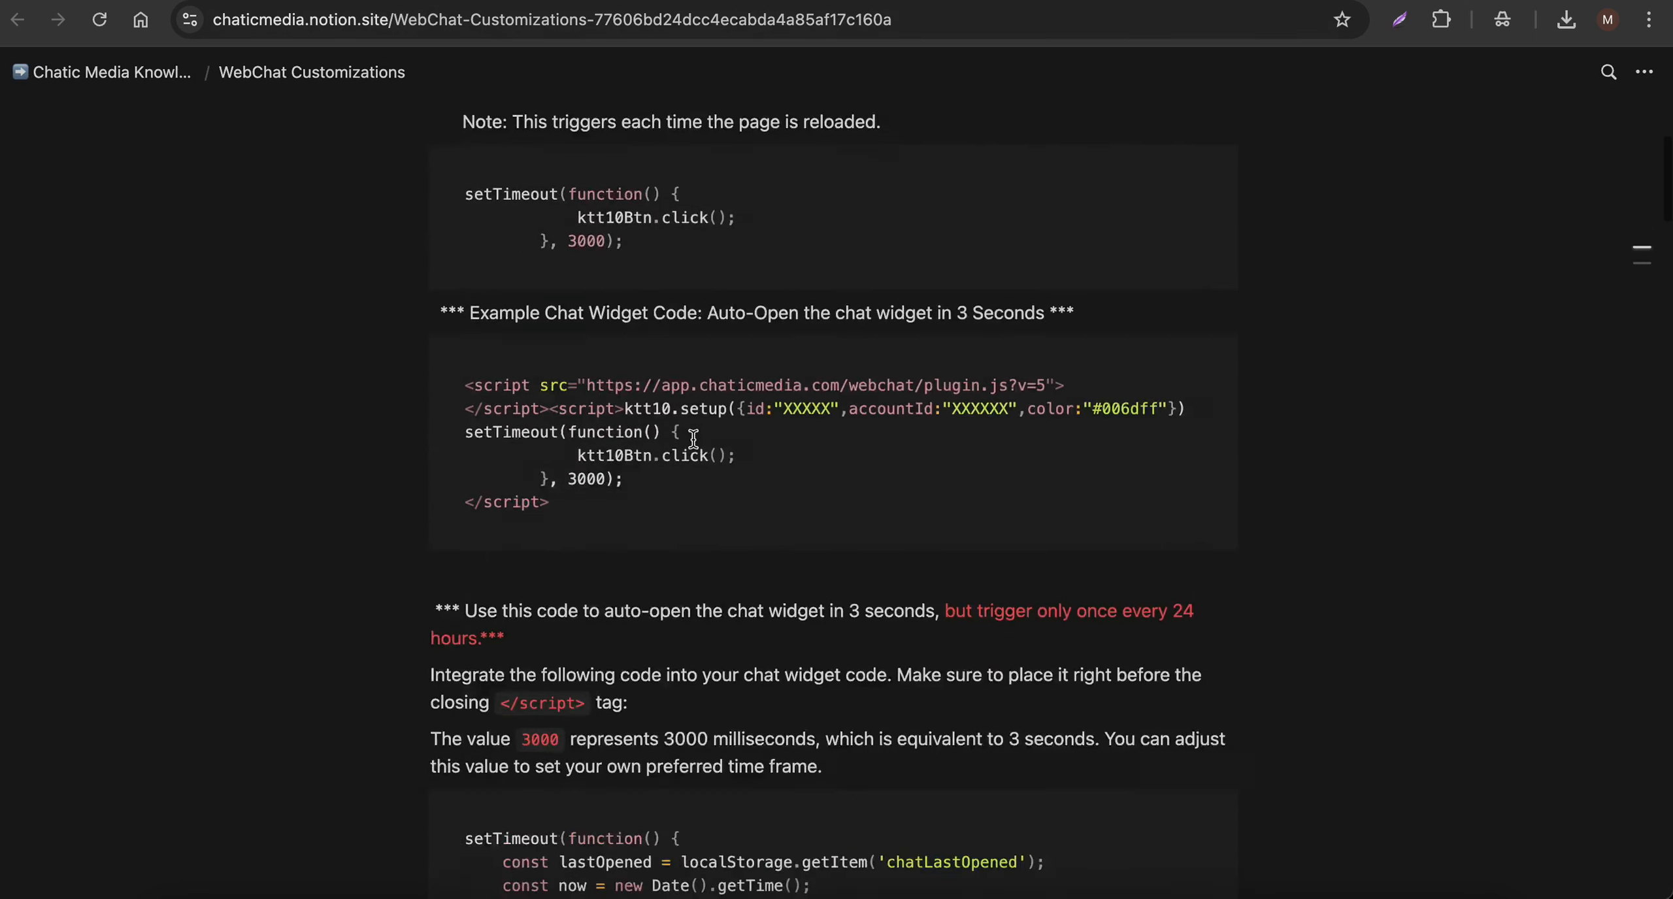
left_click(927, 1)
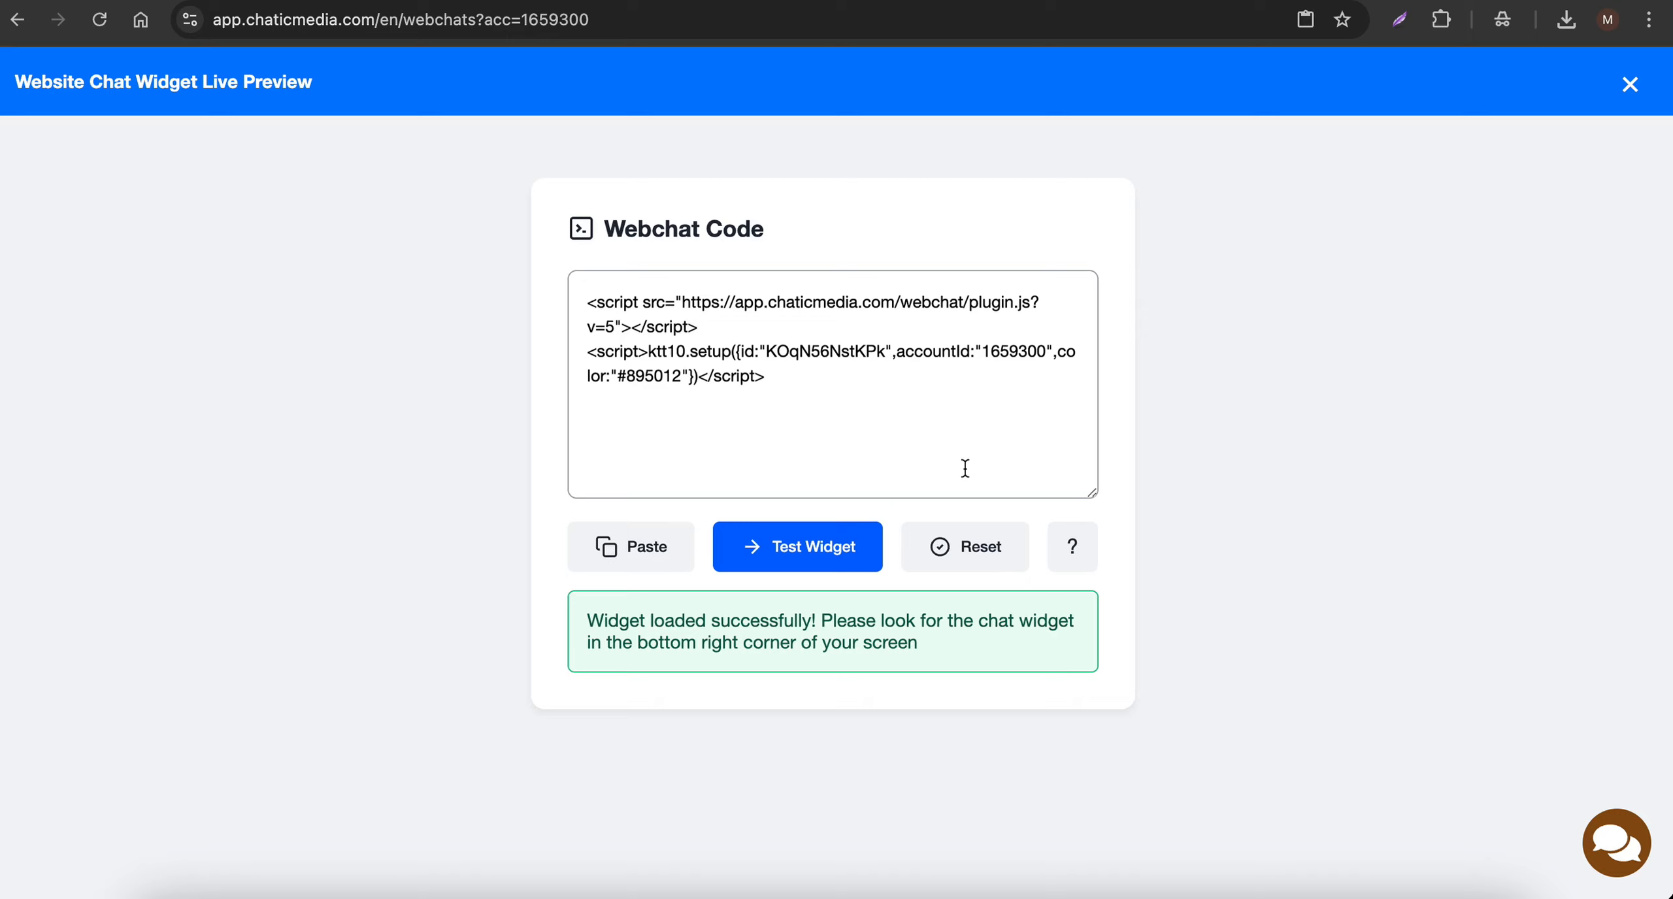
left_click(1046, 1)
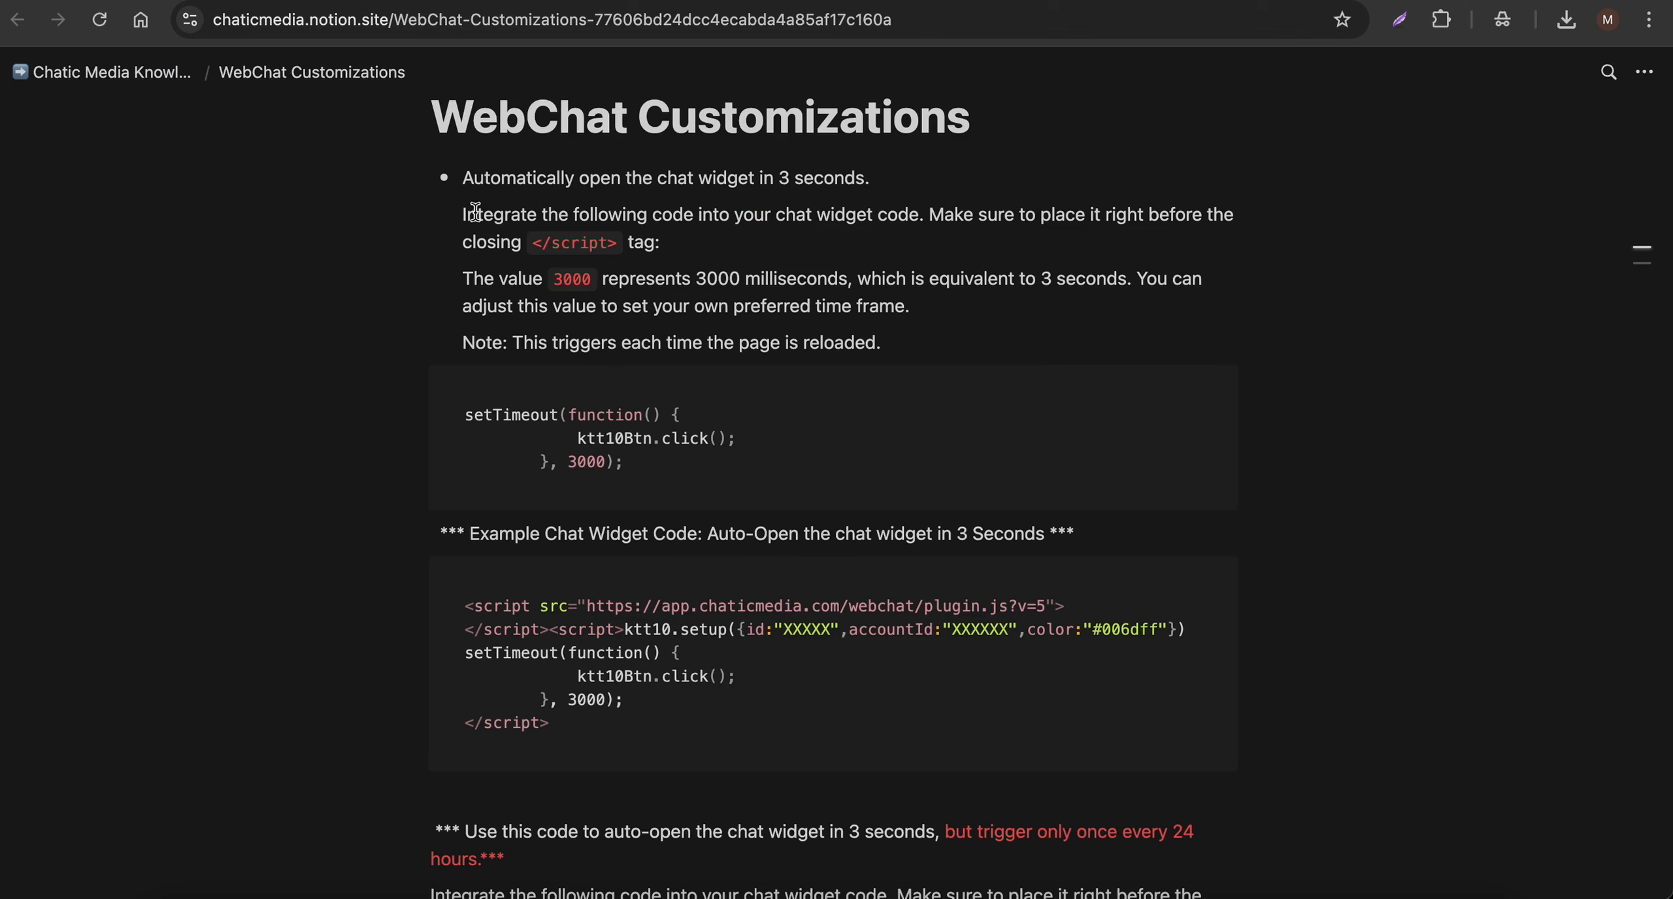
left_click_drag(463, 178, 495, 310)
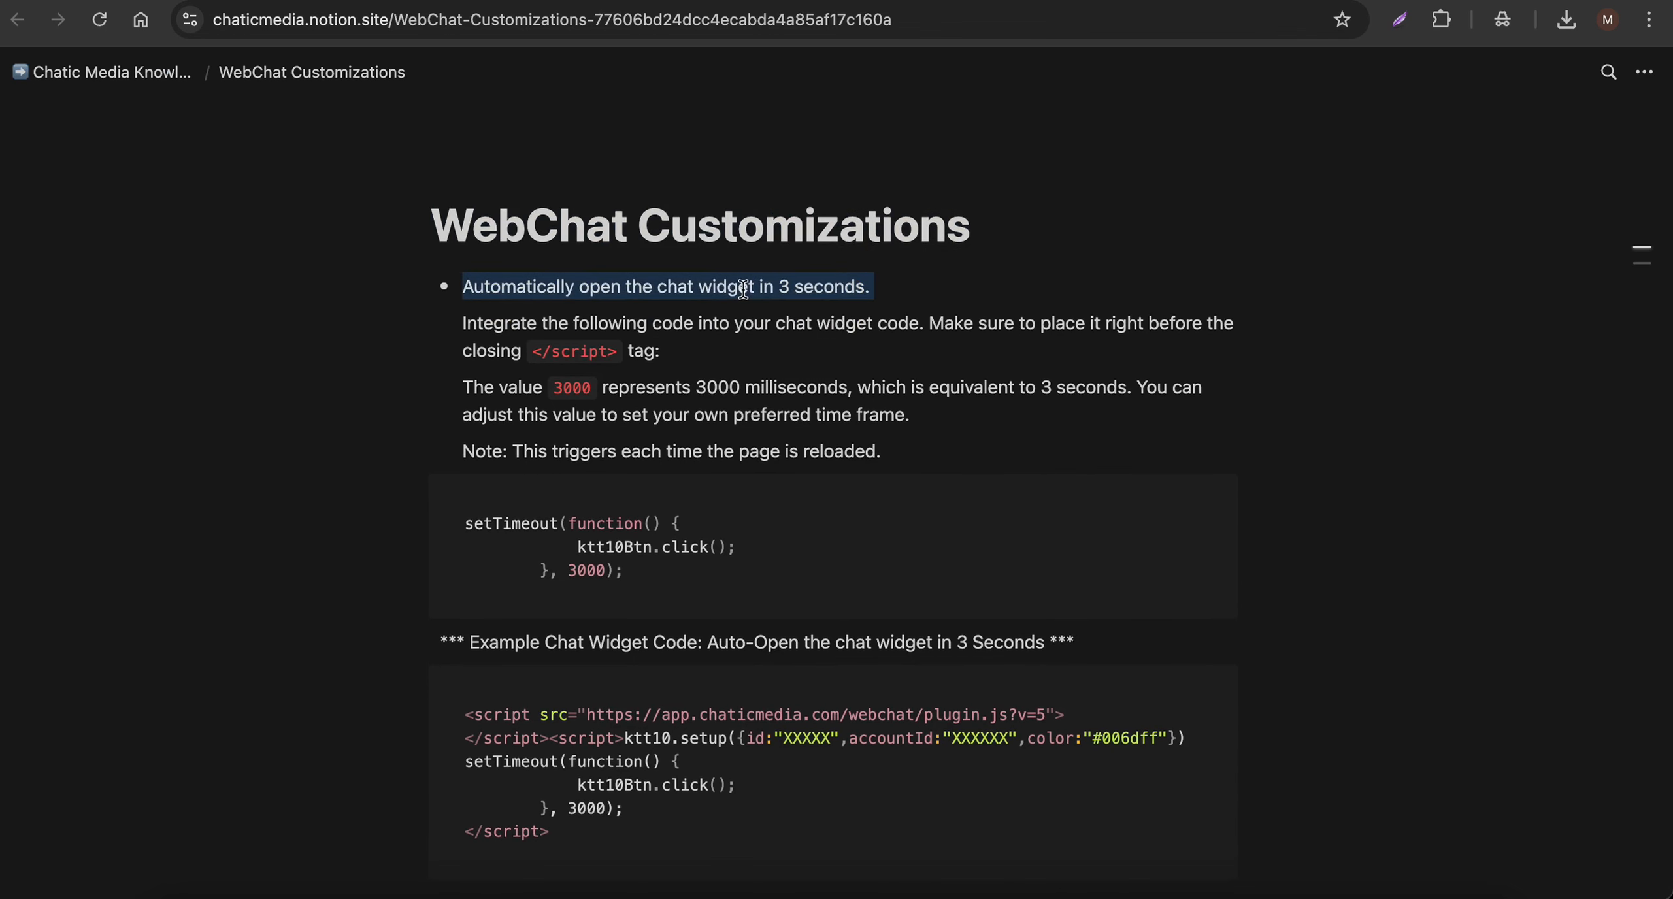
scroll(676, 384, "down", 2)
left_click_drag(465, 429, 596, 484)
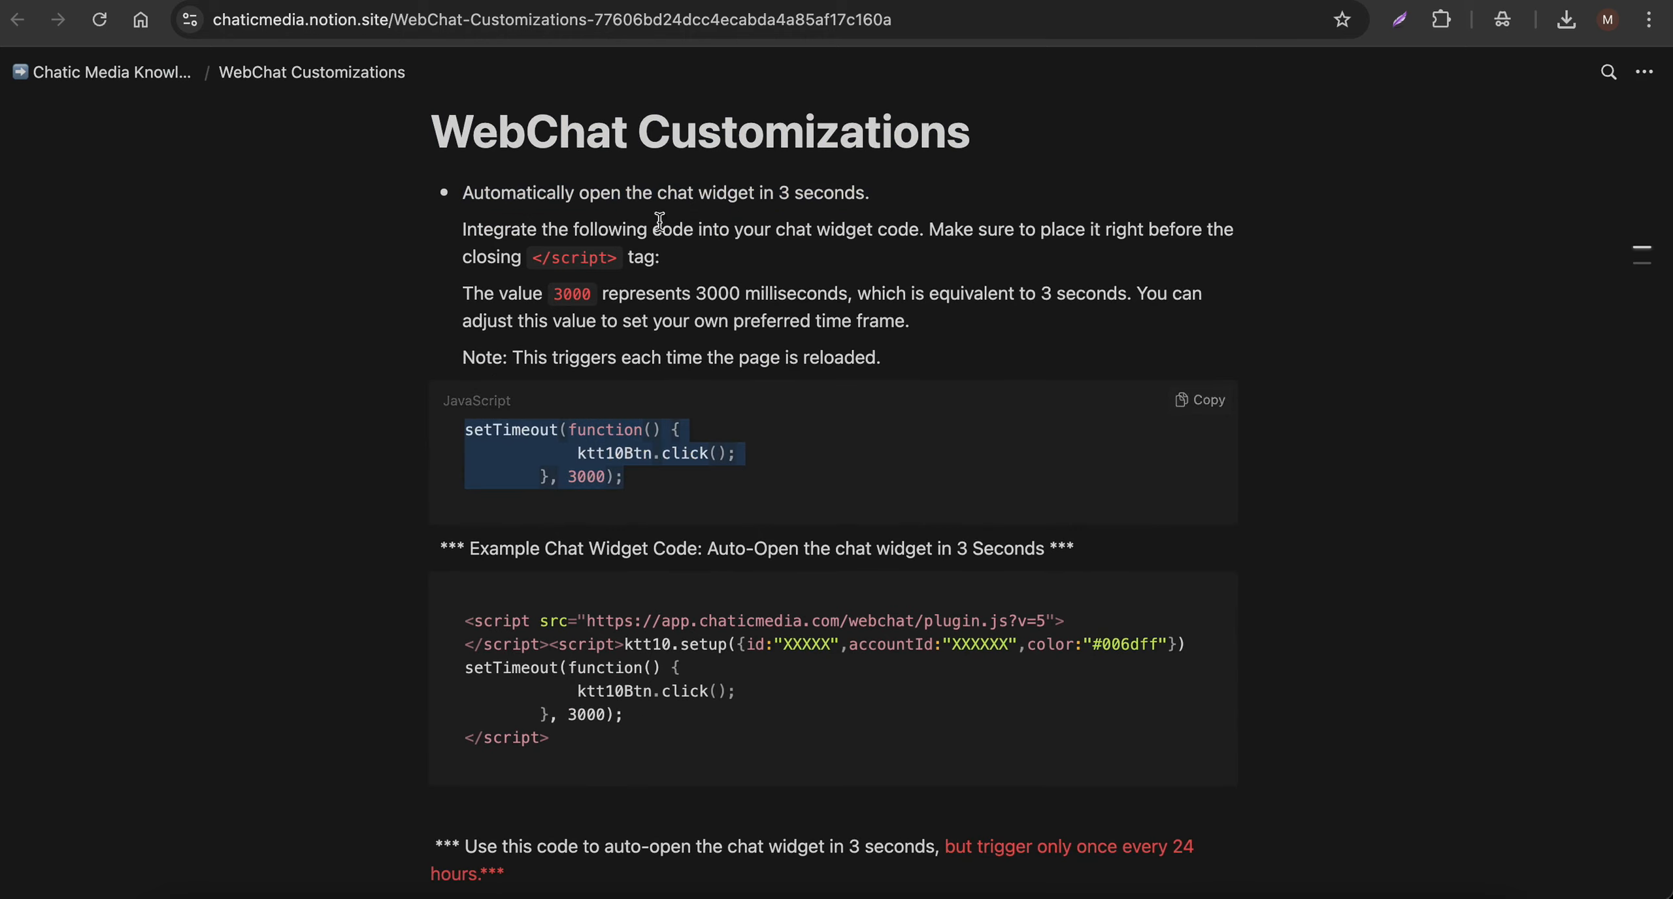
left_click_drag(462, 257, 660, 257)
left_click(1198, 401)
- Insert the copied setTimeout snippet on a new line before the webchat code's closing </script> tag and return to the WebChat Customizations guide
key("ctrl+shift+Tab")
left_click(698, 376)
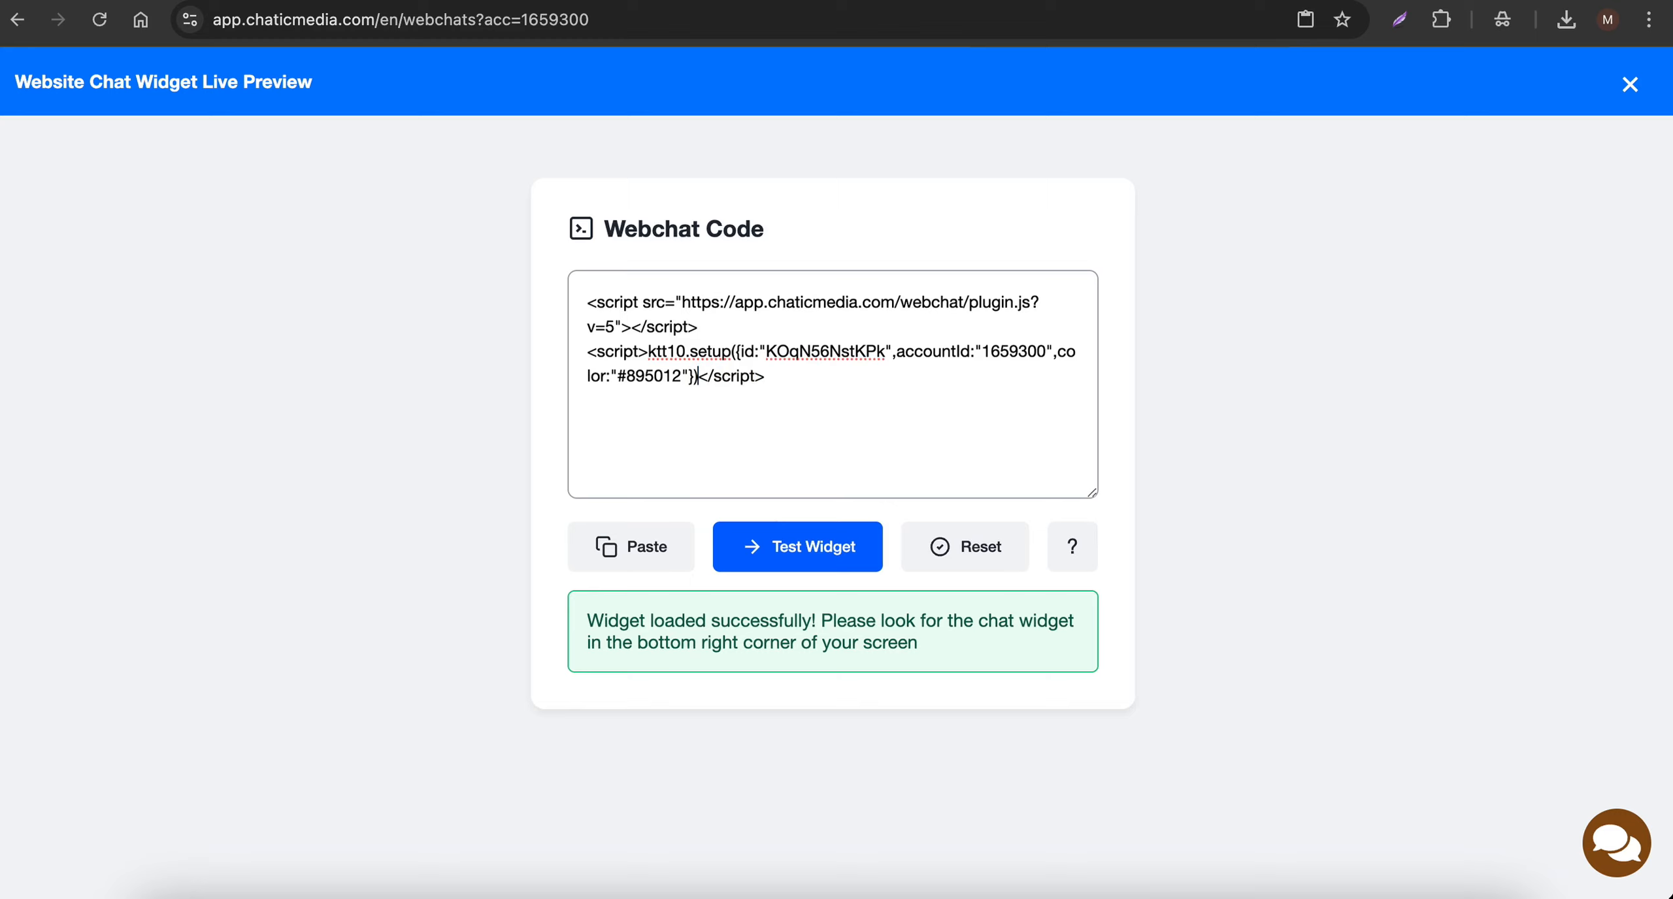
key("Return")
key("Return")
key("ctrl+v")
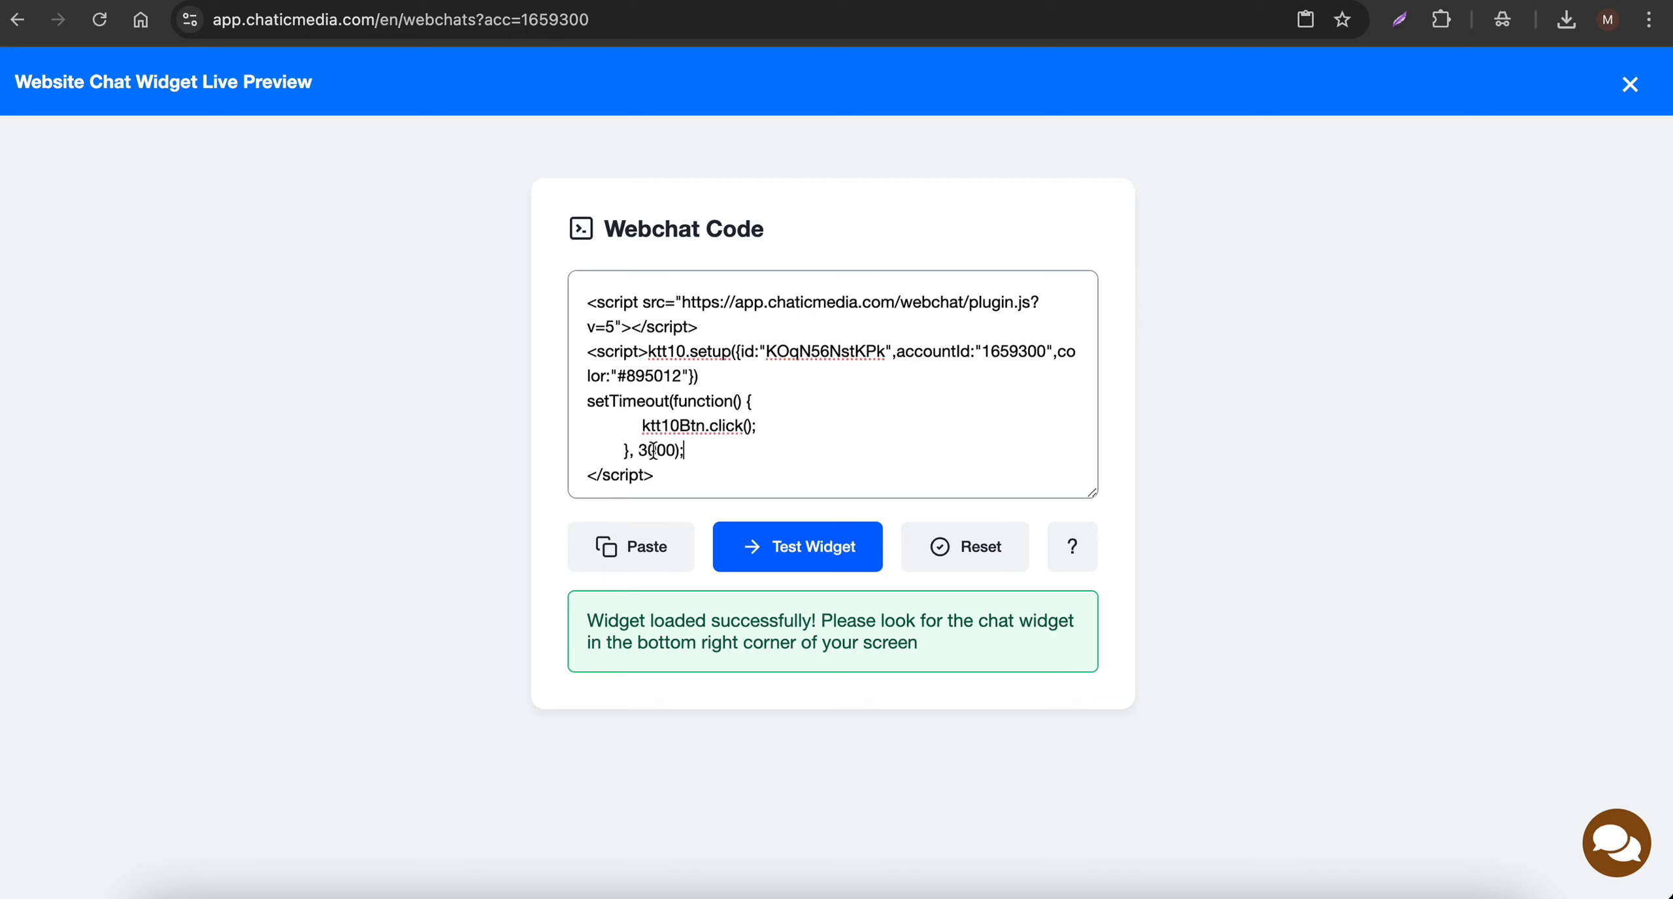
double_click(654, 450)
left_click(1087, 0)
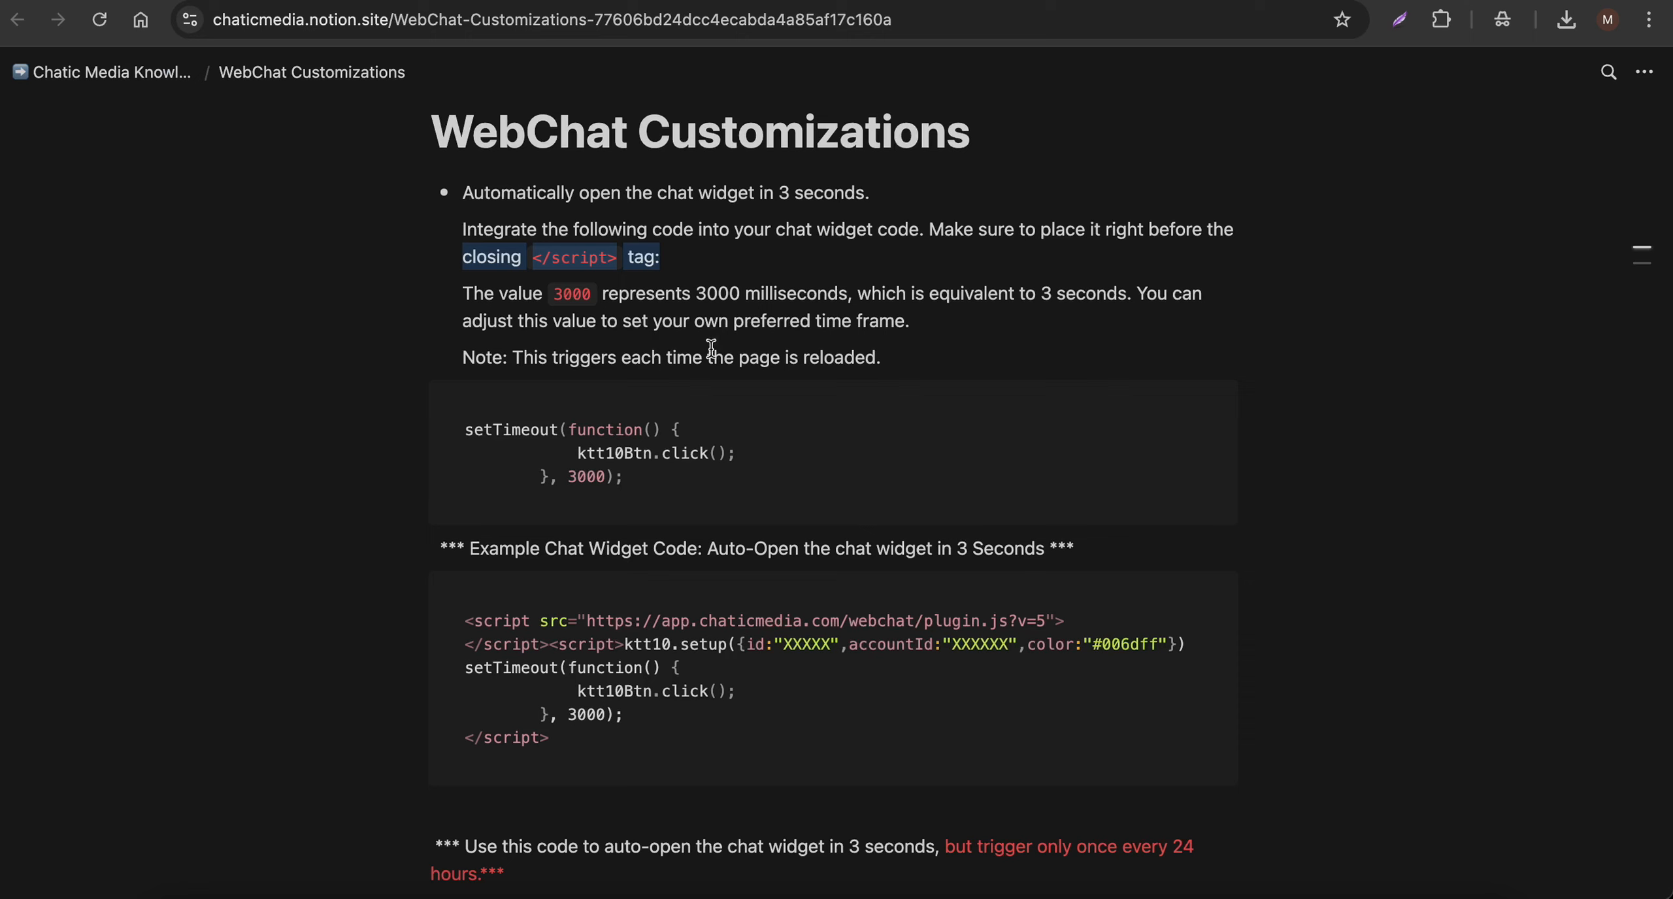
- Read the guide's note on the 3000 millisecond value, return to the live preview and test the widget with the auto-open code
left_click_drag(646, 294, 813, 293)
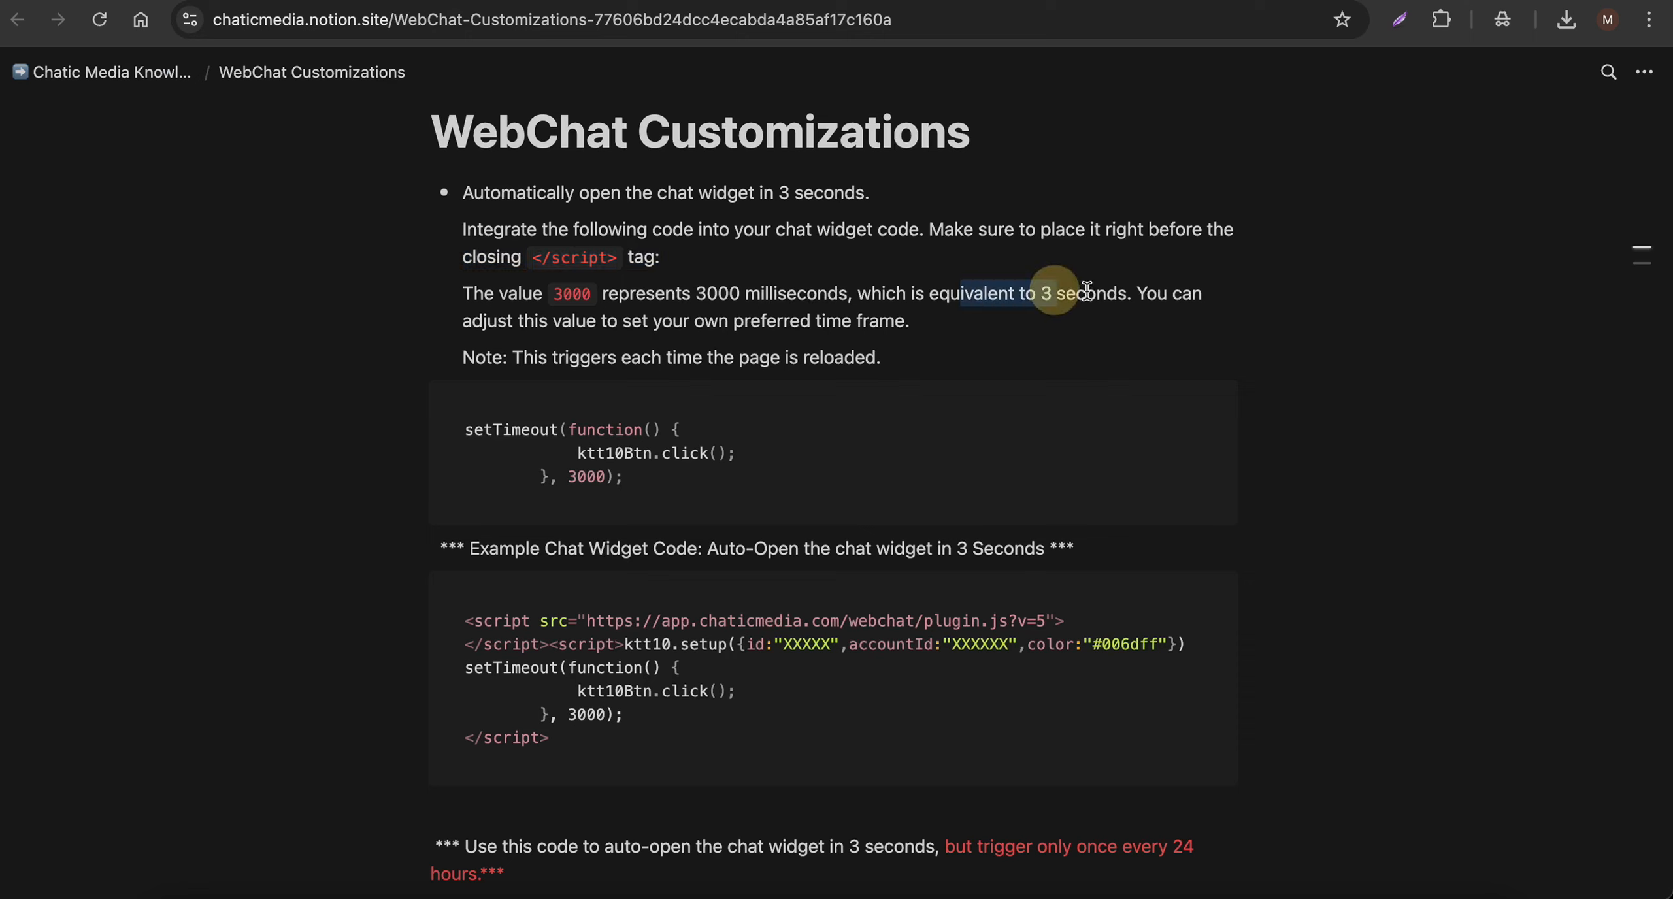
left_click_drag(960, 294, 1127, 293)
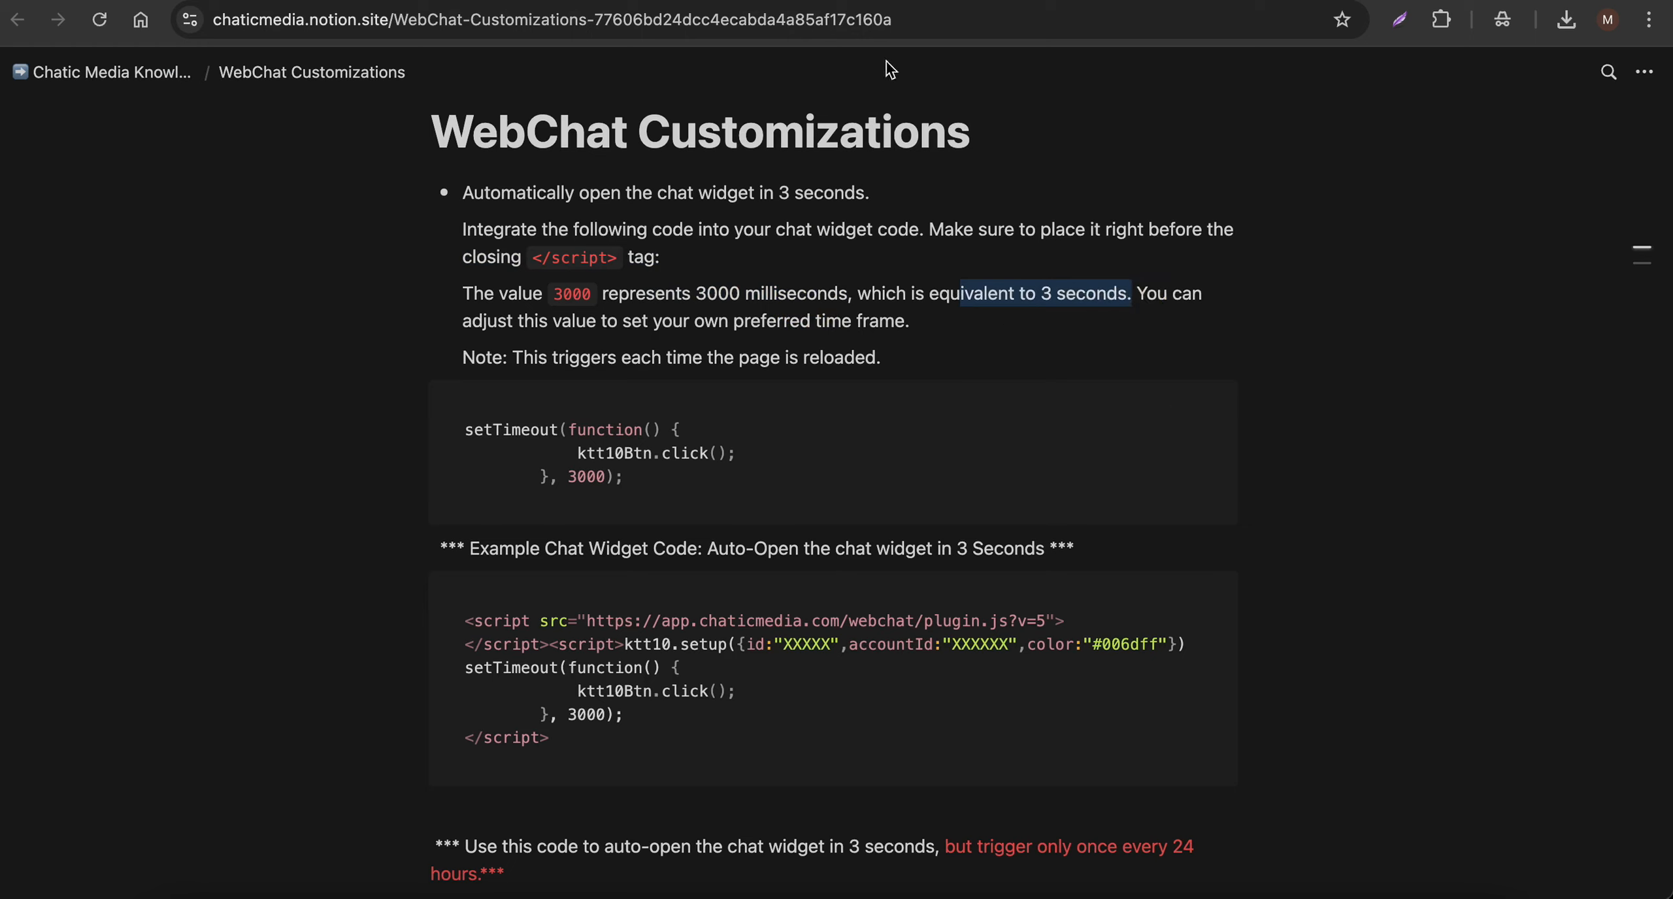
left_click(905, 2)
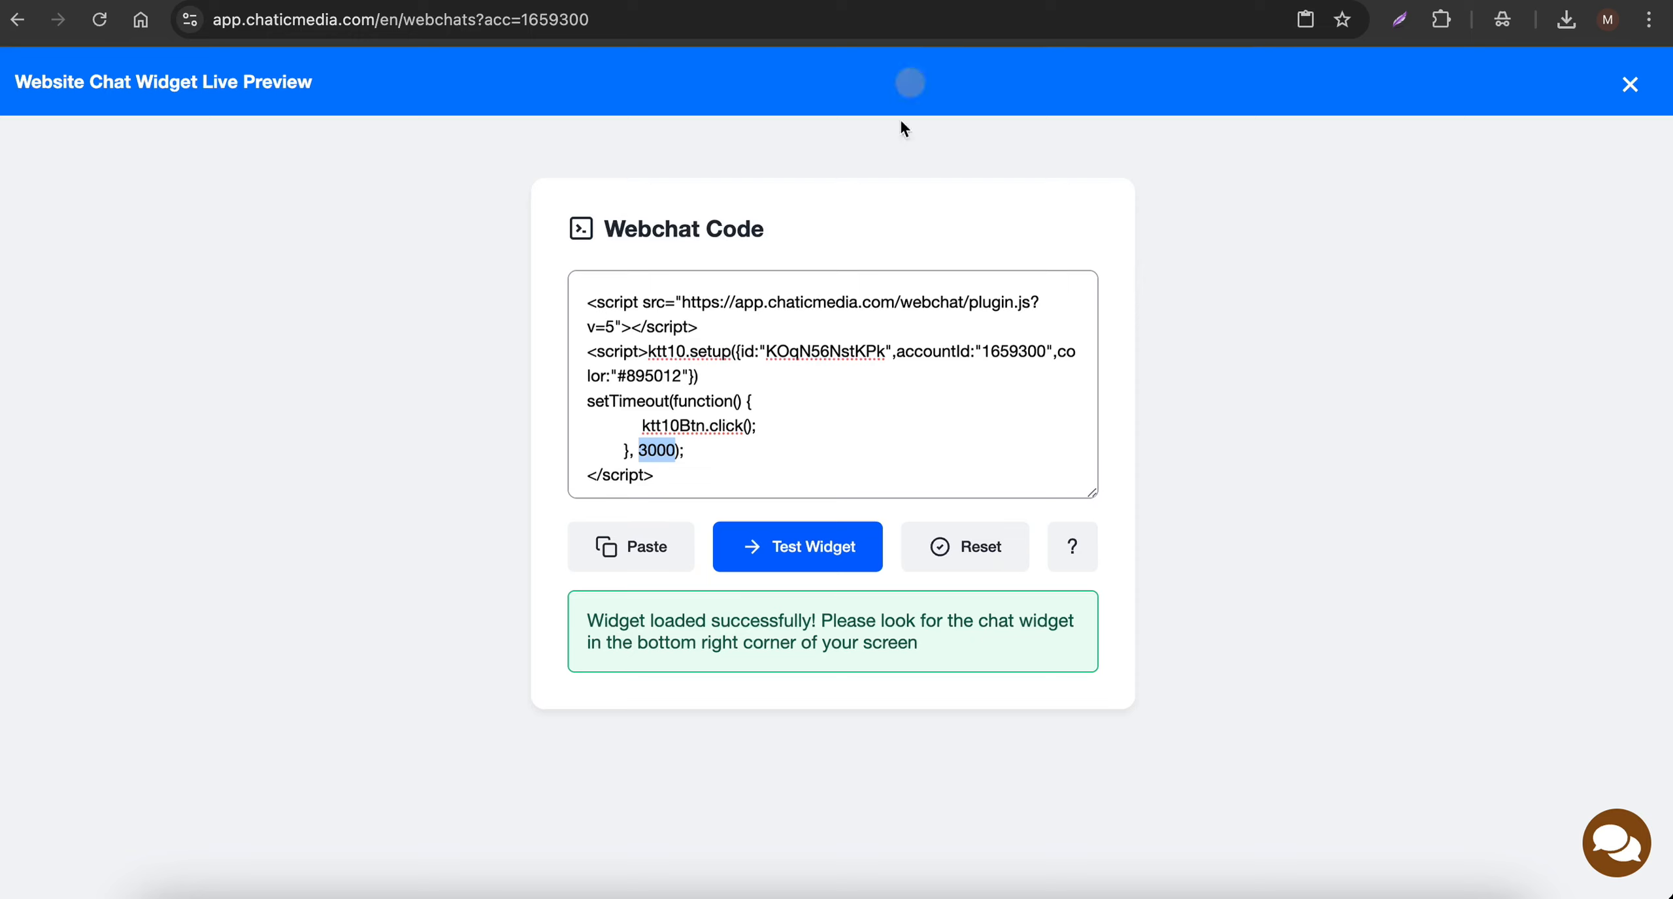
left_click(794, 556)
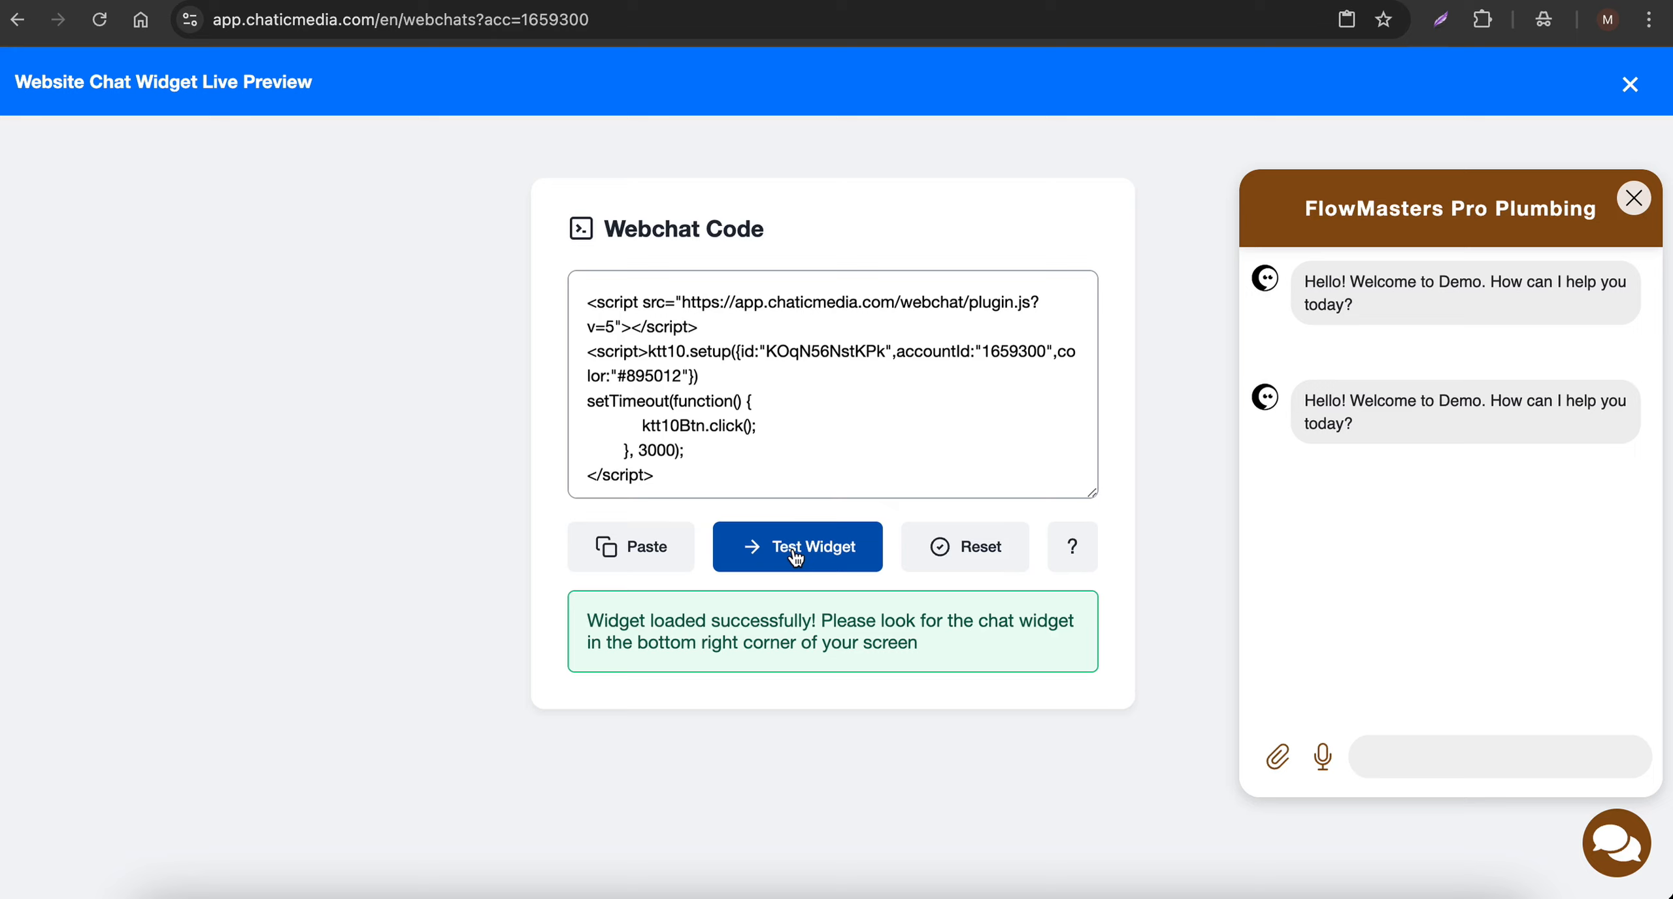
- Ask the chatbot "Can you please explain about what sort of services do you provide?" and read its reply
left_click(1394, 758)
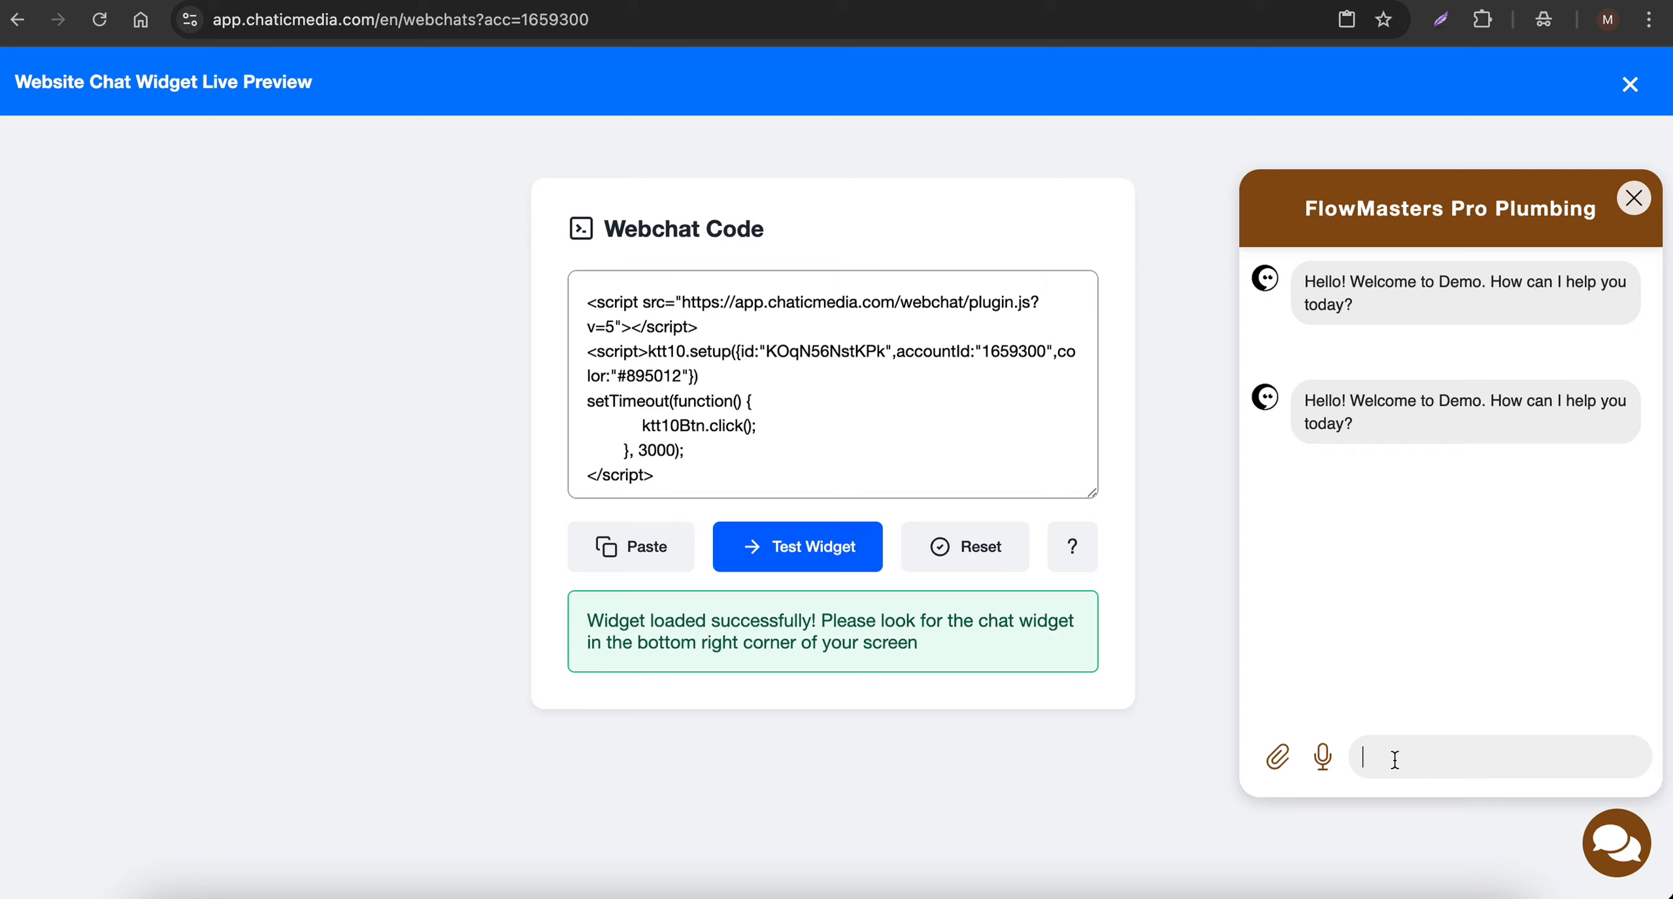
key("F5")
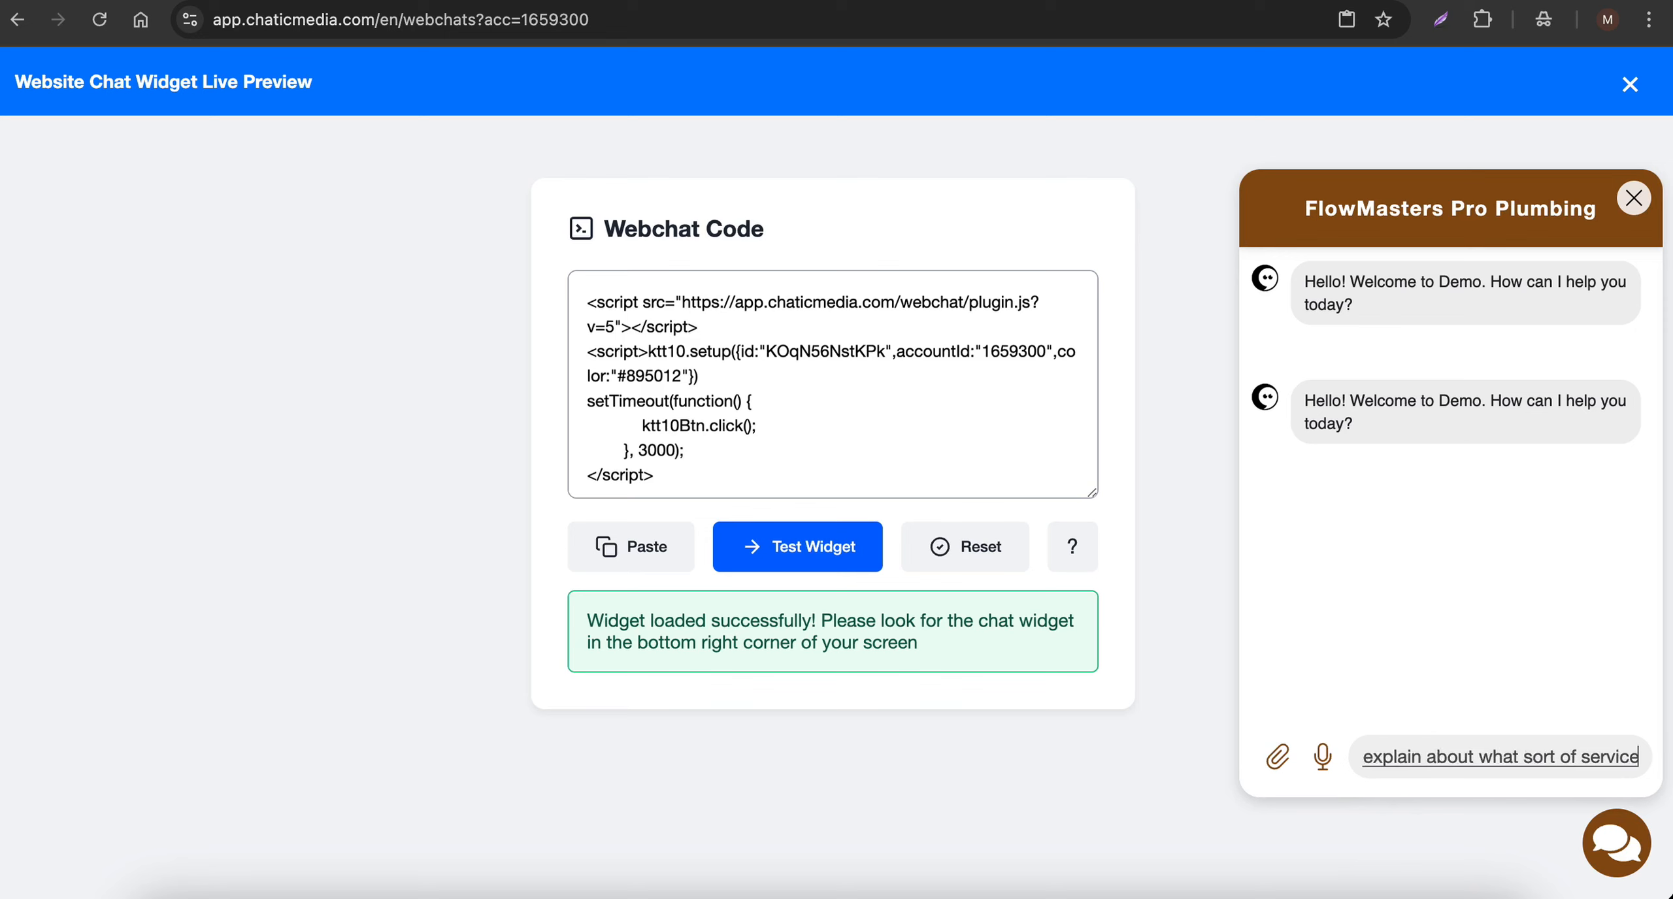
key("Return")
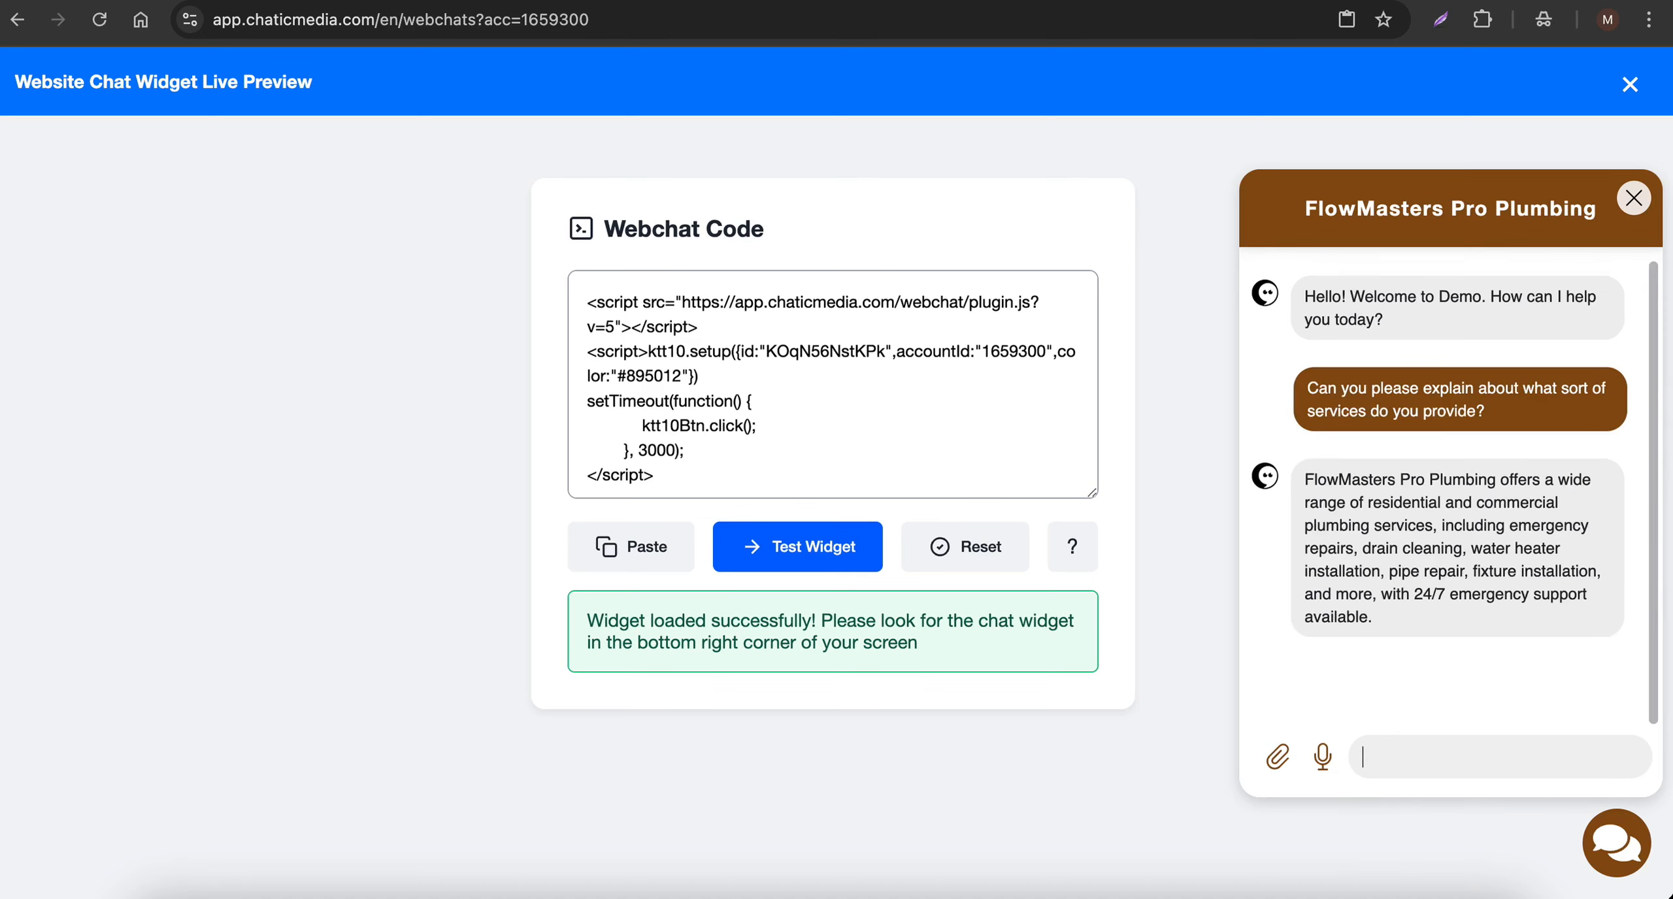
left_click_drag(1328, 500, 1457, 533)
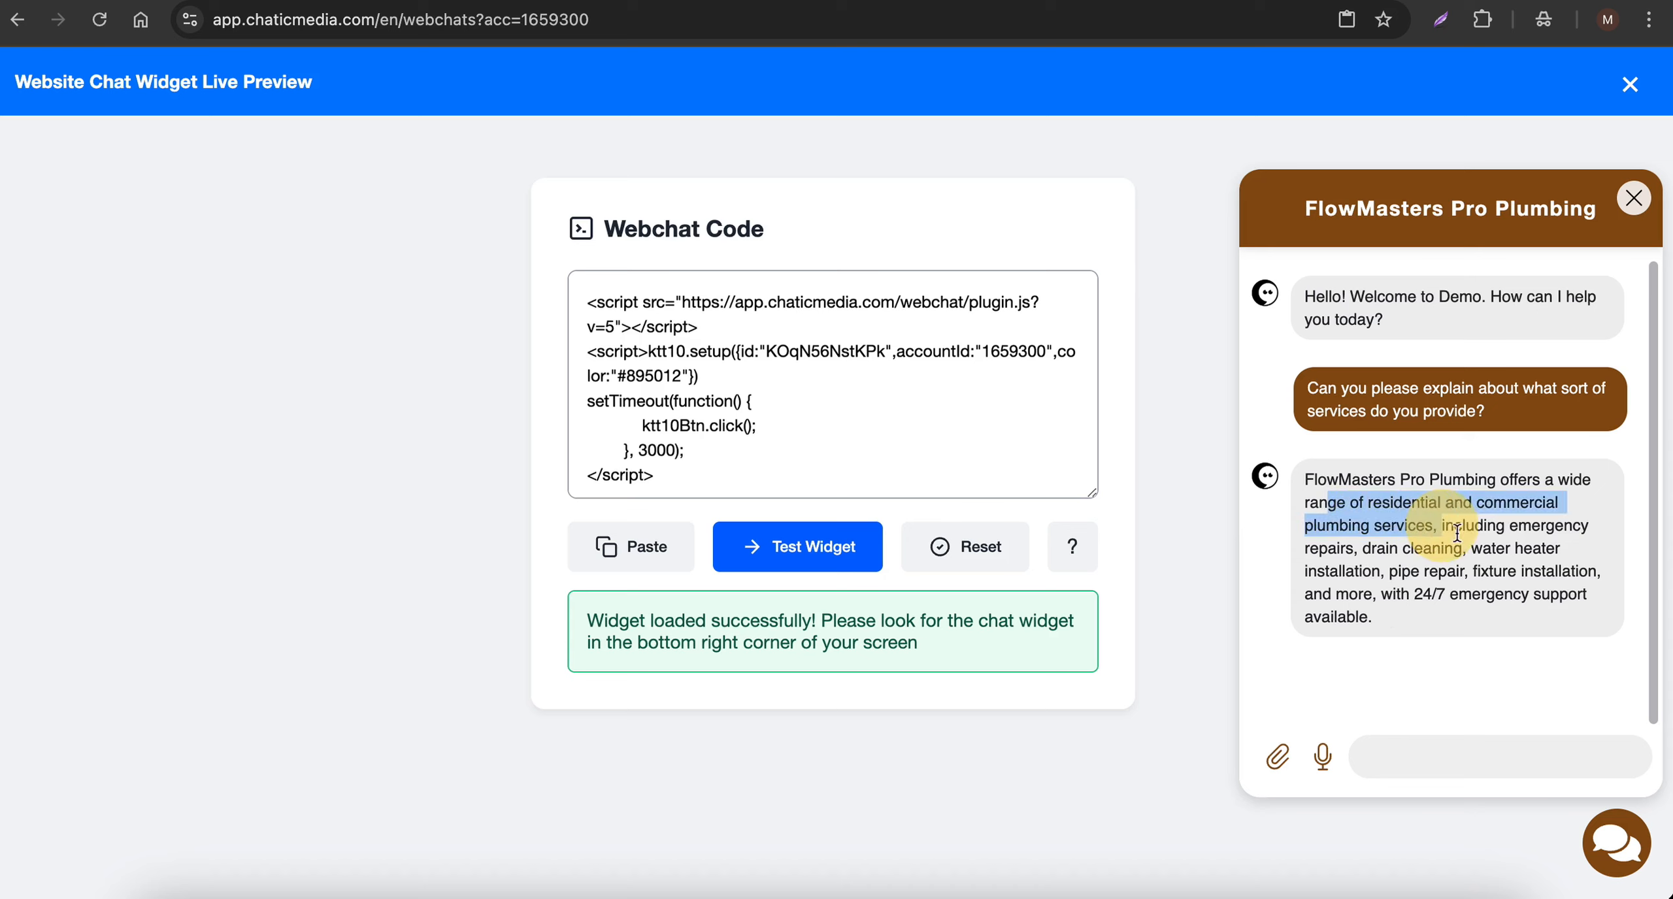
- Ask the chatbot "Can you know about the pricing for the water heater installation?" and read its reply
left_click(1403, 767)
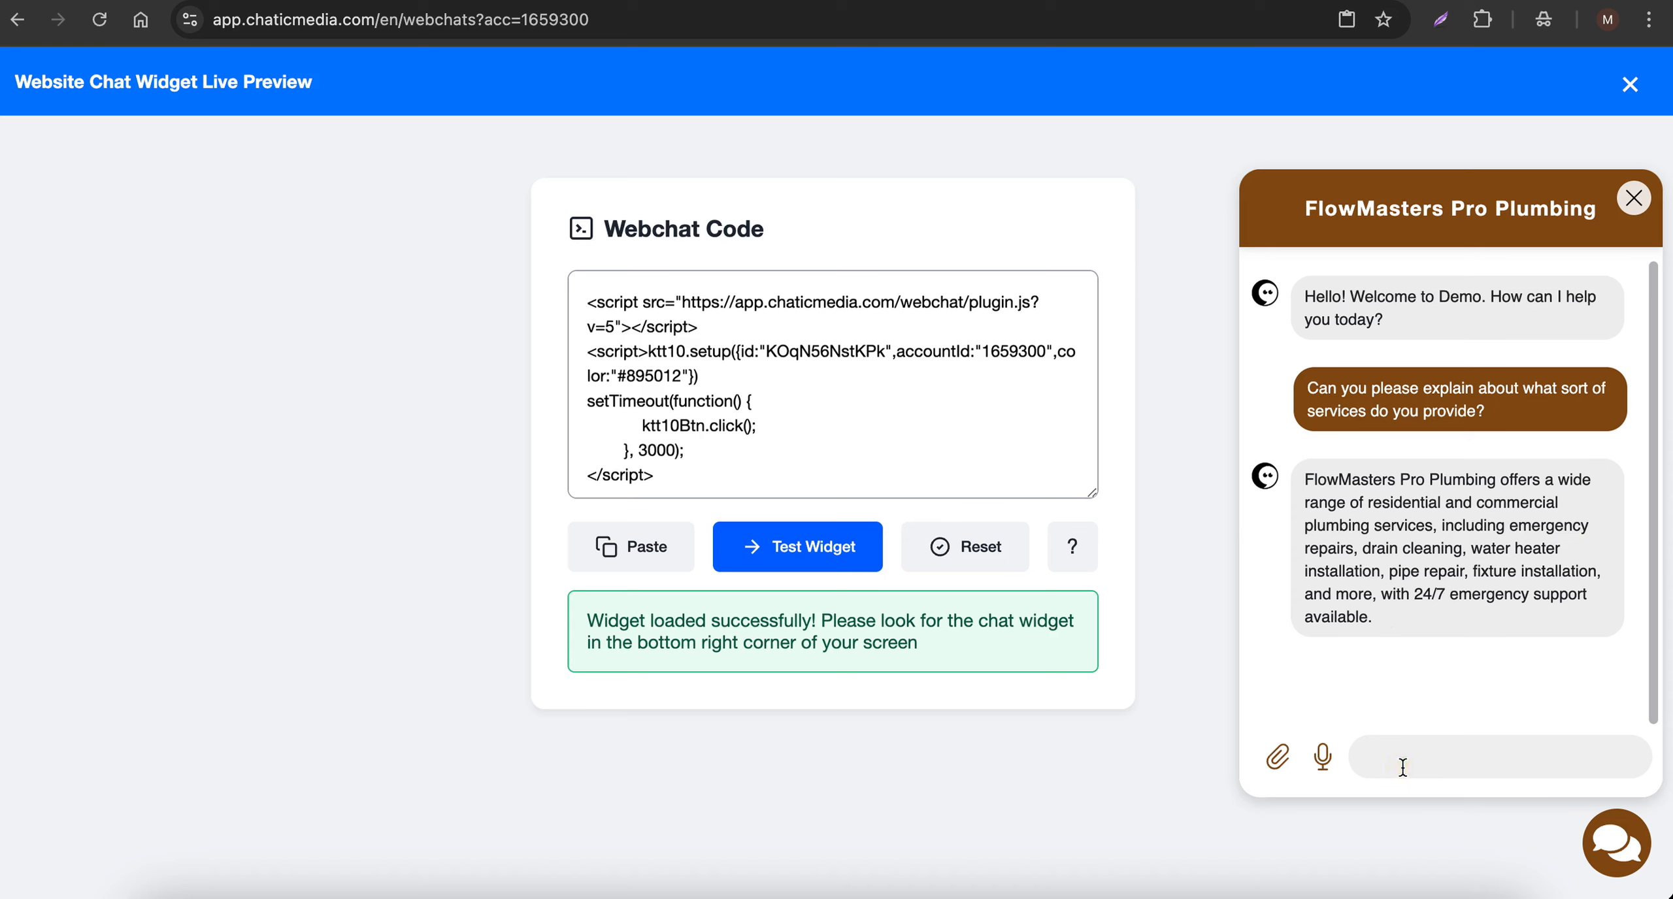
key("F5")
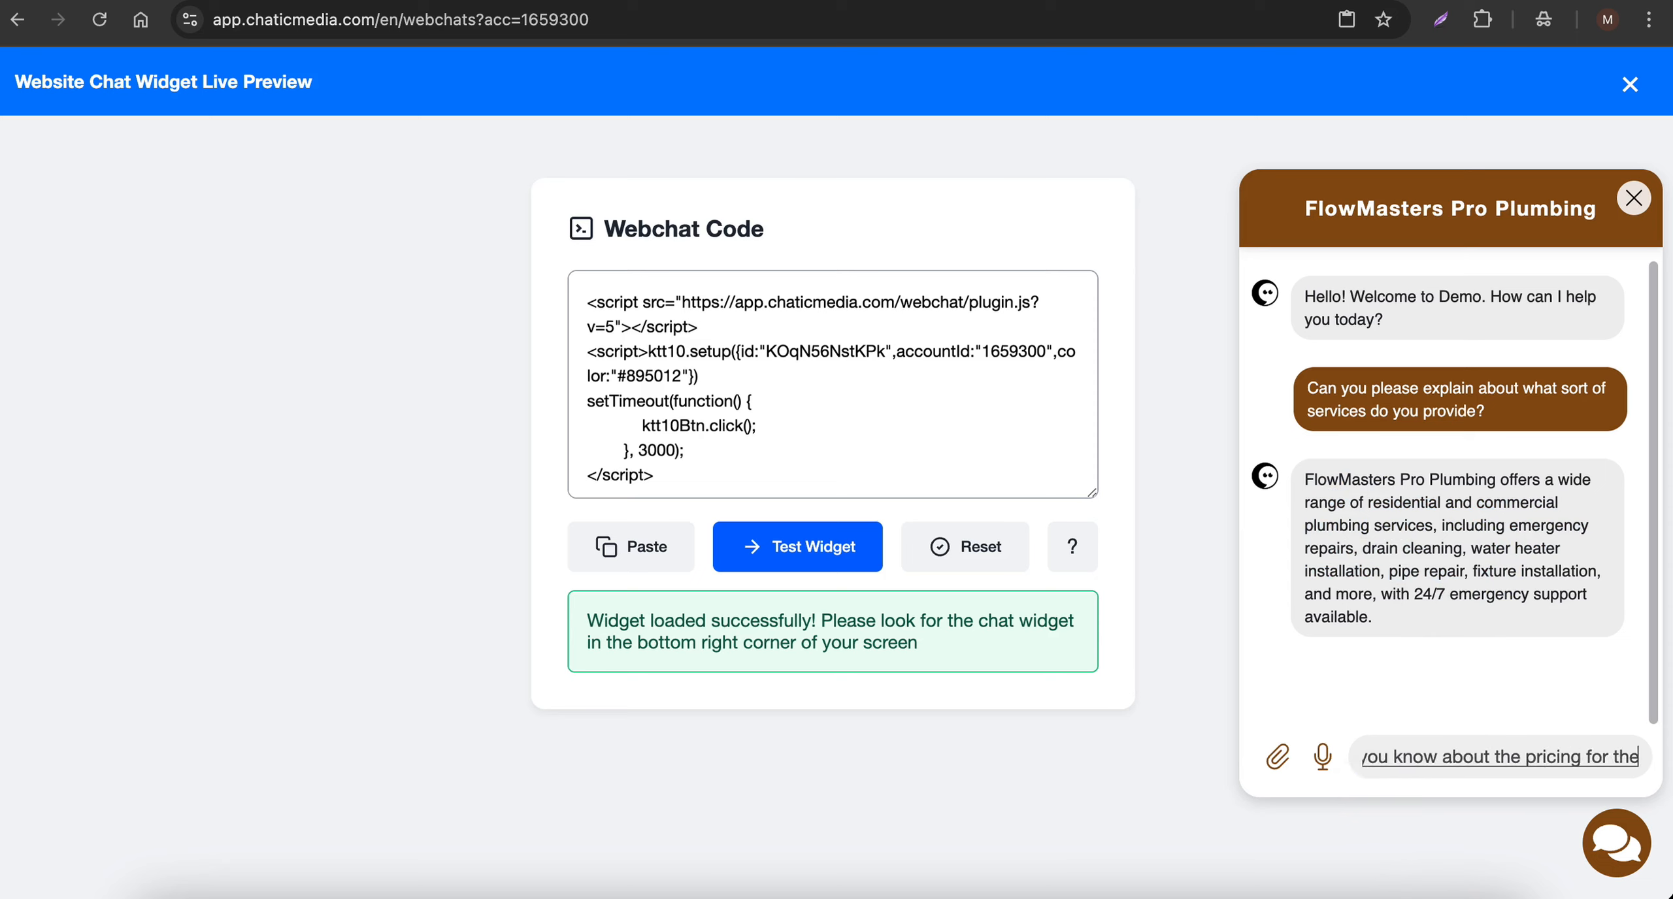
key("Return")
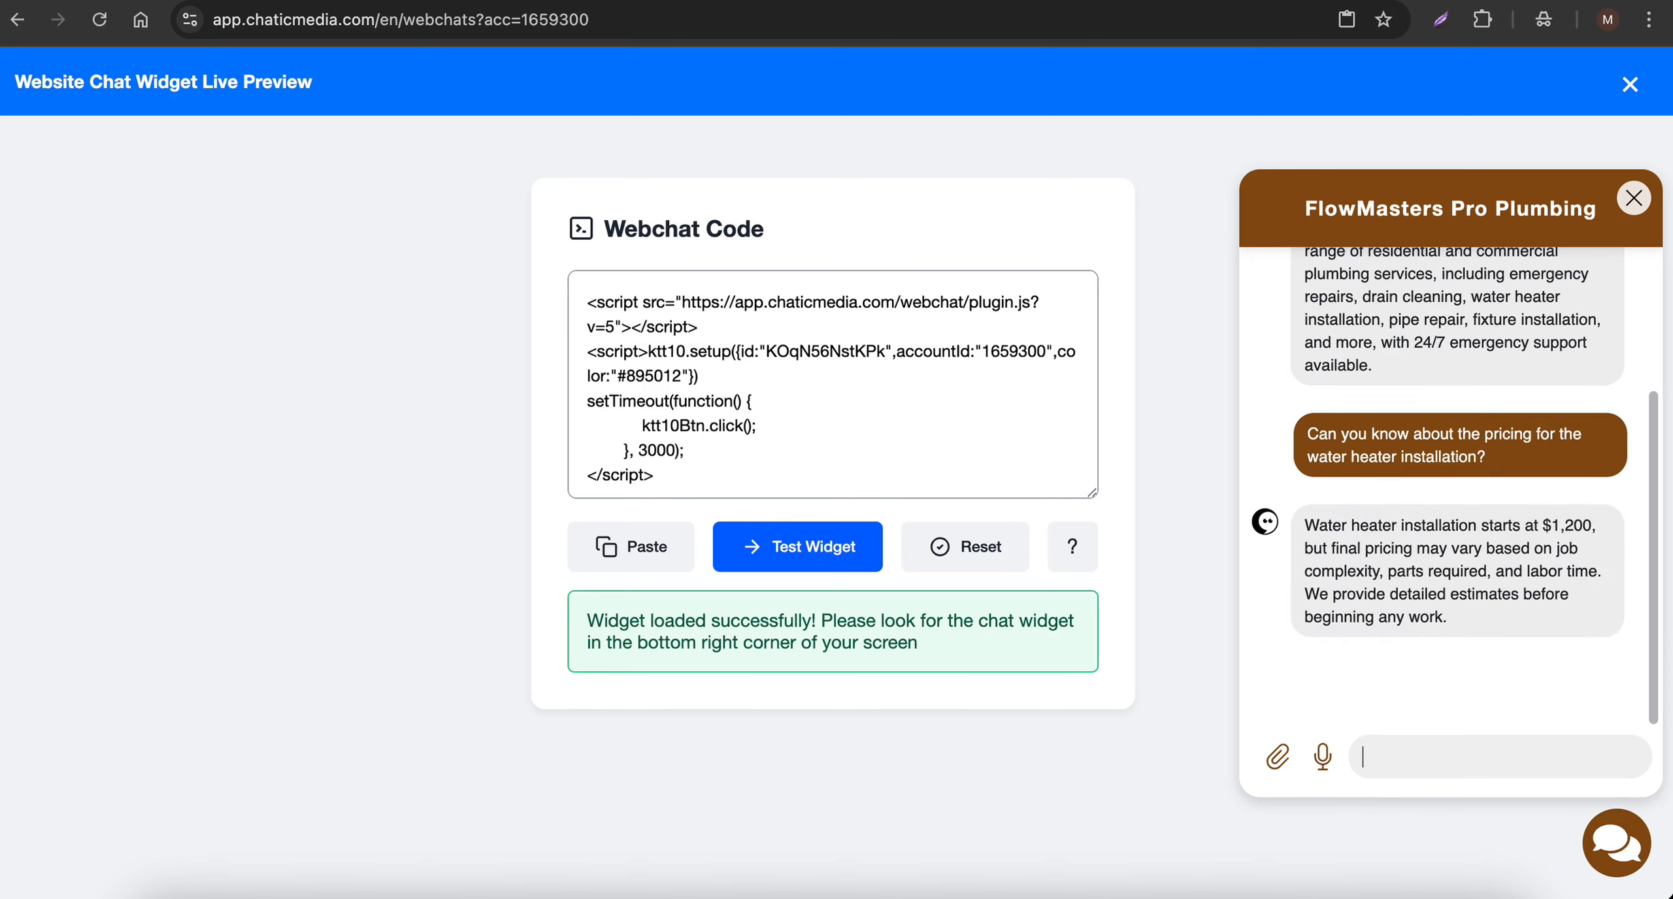
left_click_drag(1566, 525, 1573, 526)
left_click_drag(1329, 548, 1566, 573)
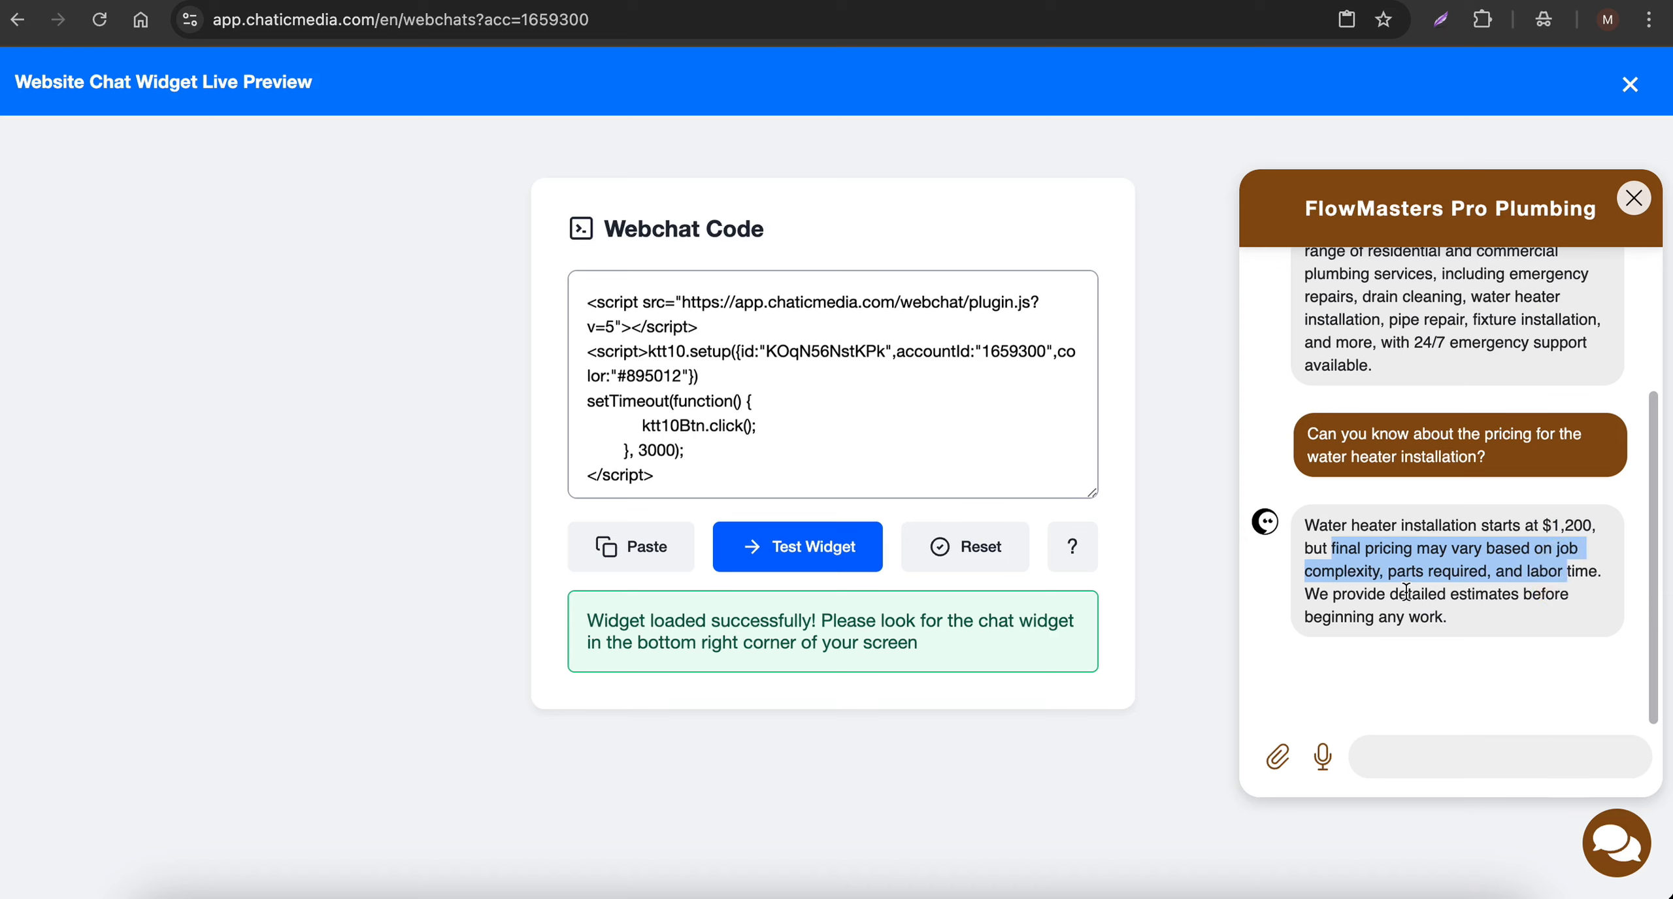
- Send the chatbot the message "Can you request a quote, please?"
left_click(1389, 763)
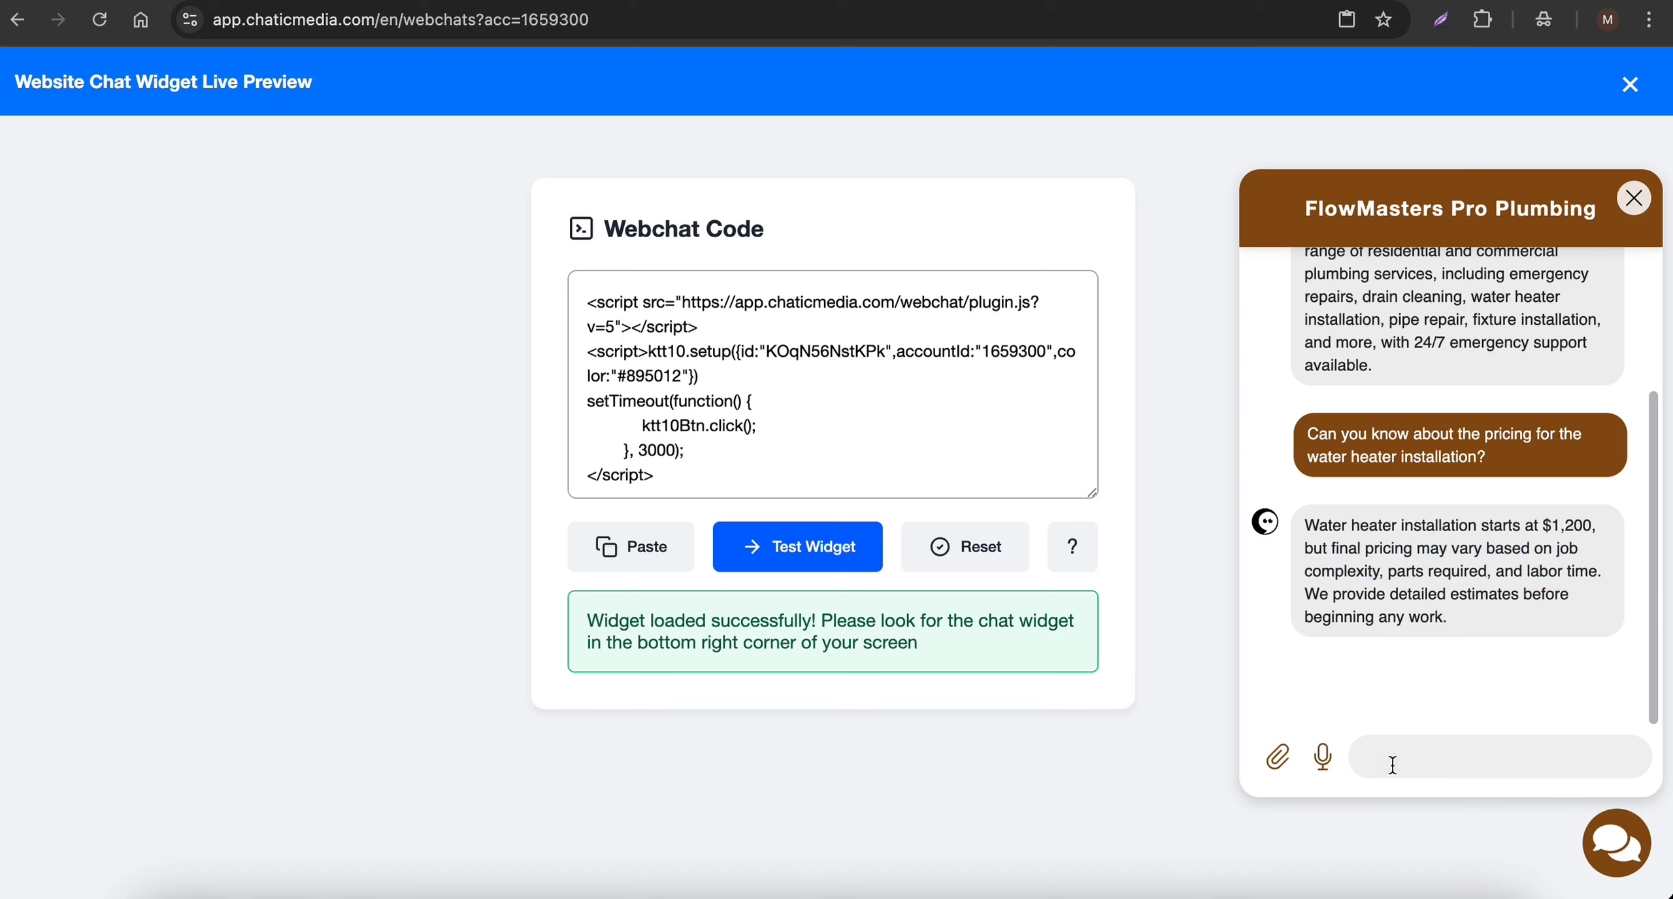
type("Can you request")
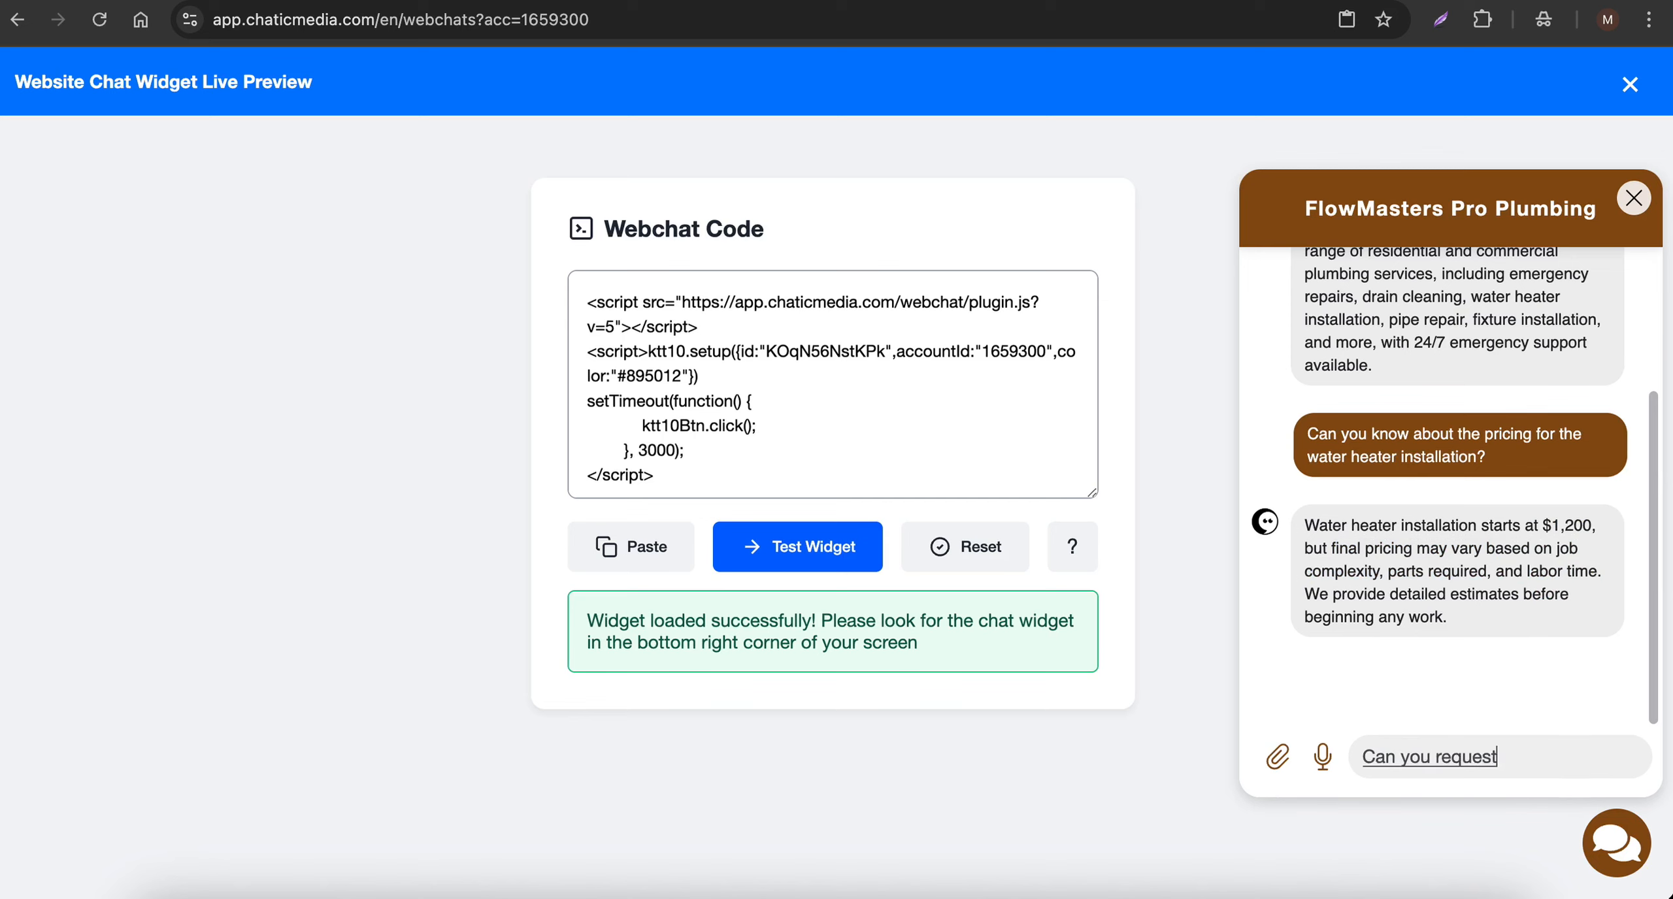
type(" a quote, please?")
key("Return")
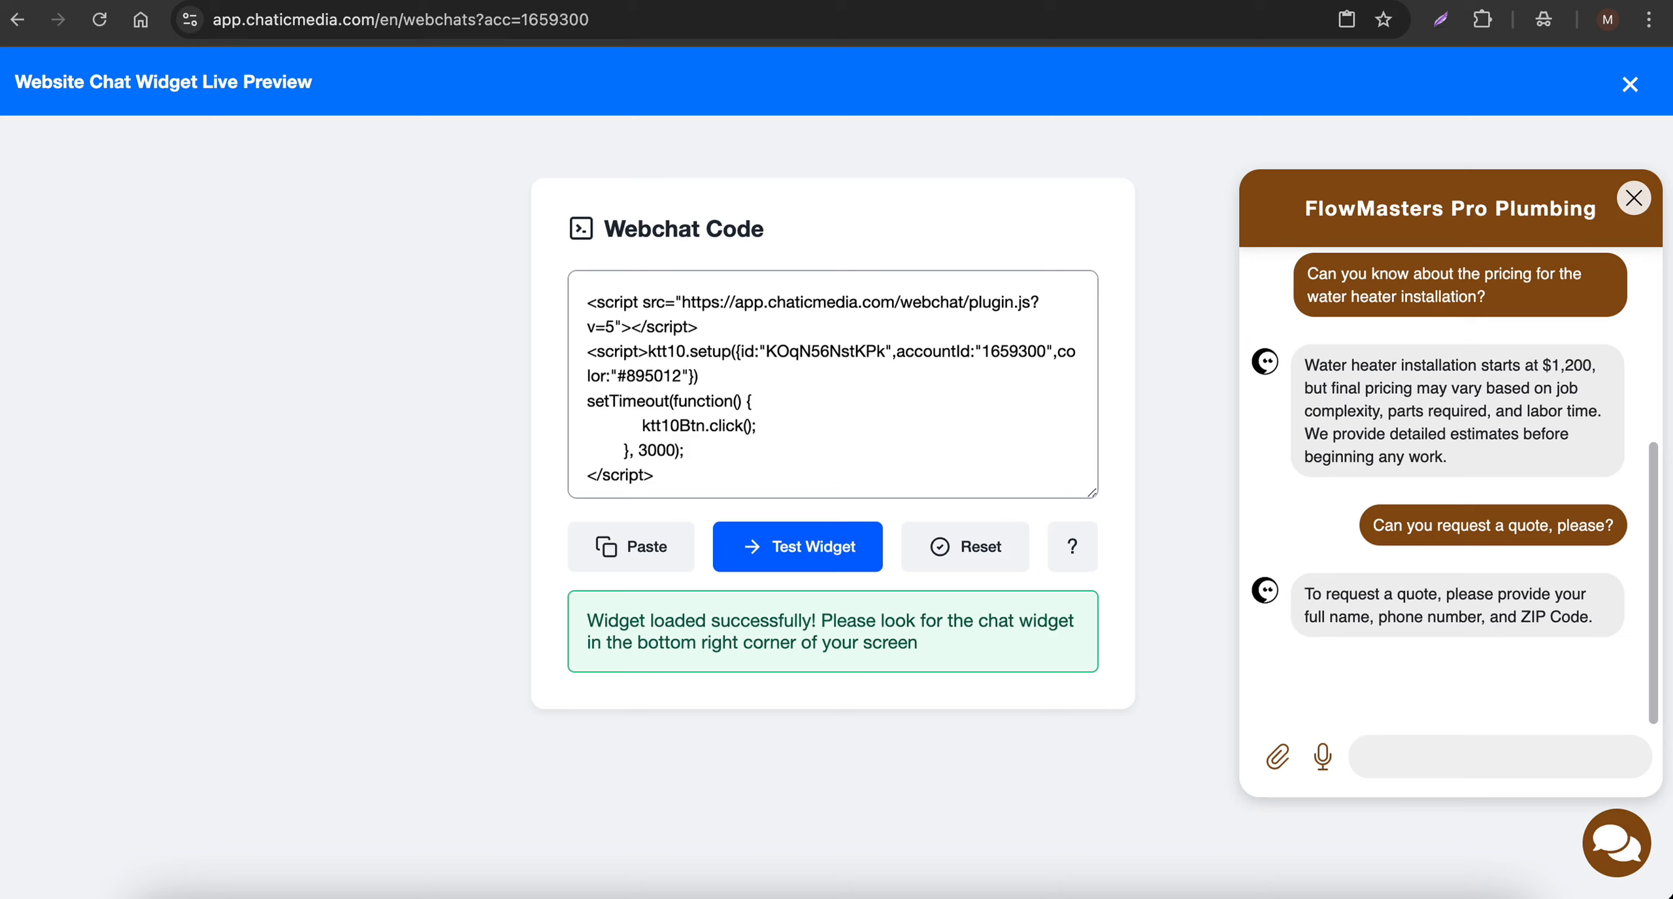
- Answer the chatbot's quote questions by sending the customer's full name and phone number, followed by the ZIP code
key("F5")
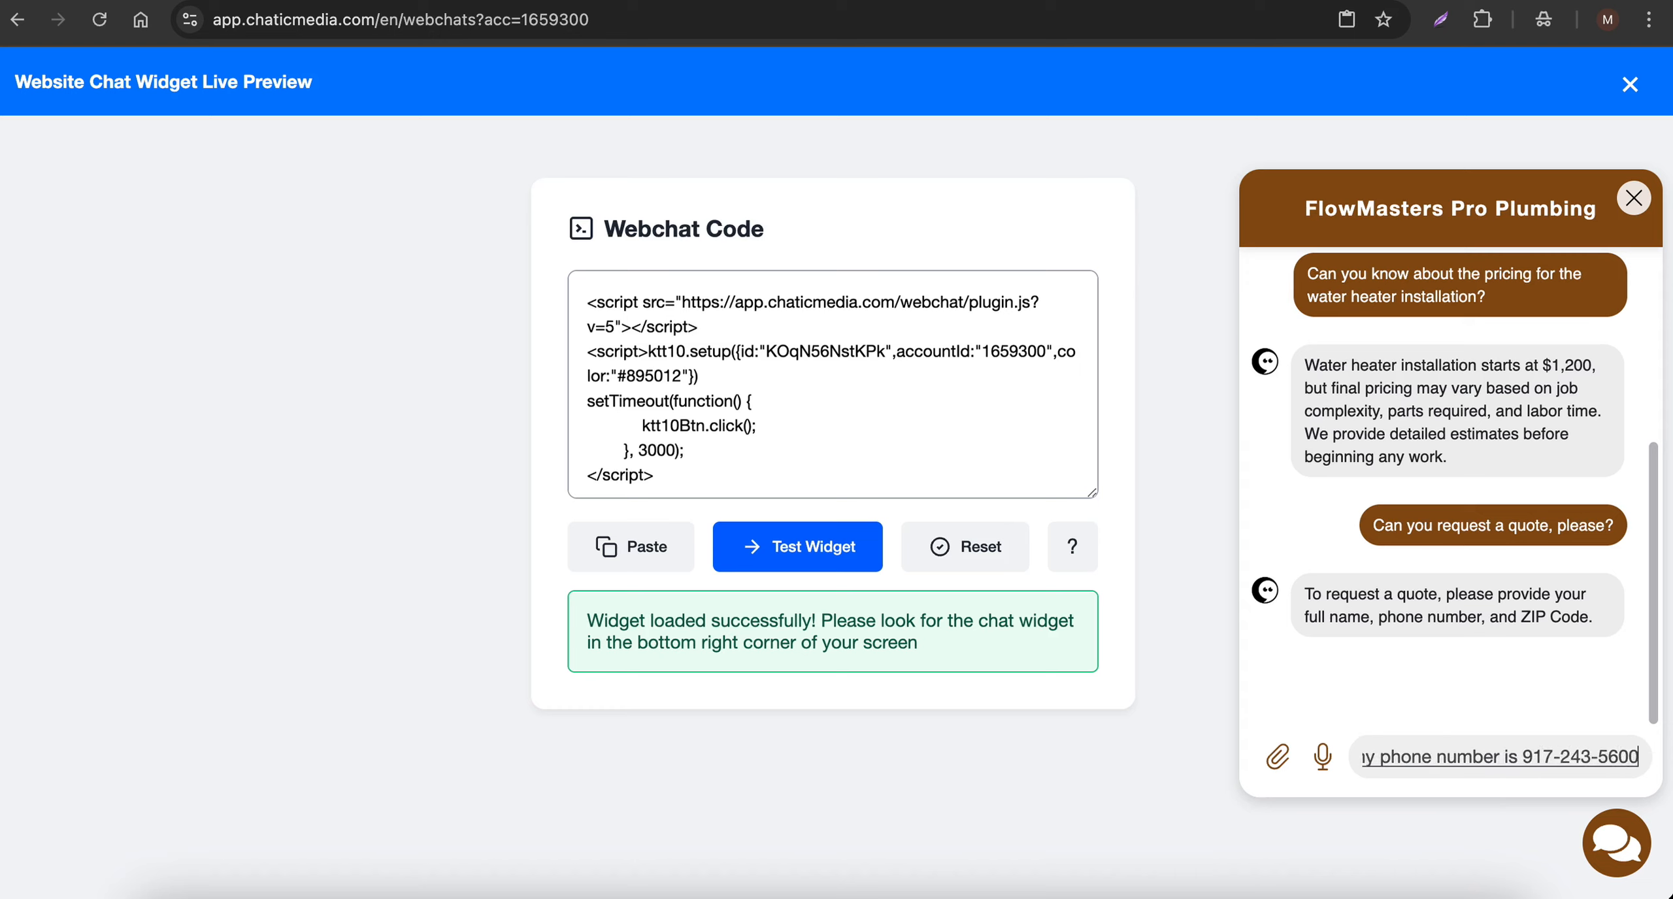
key("Return")
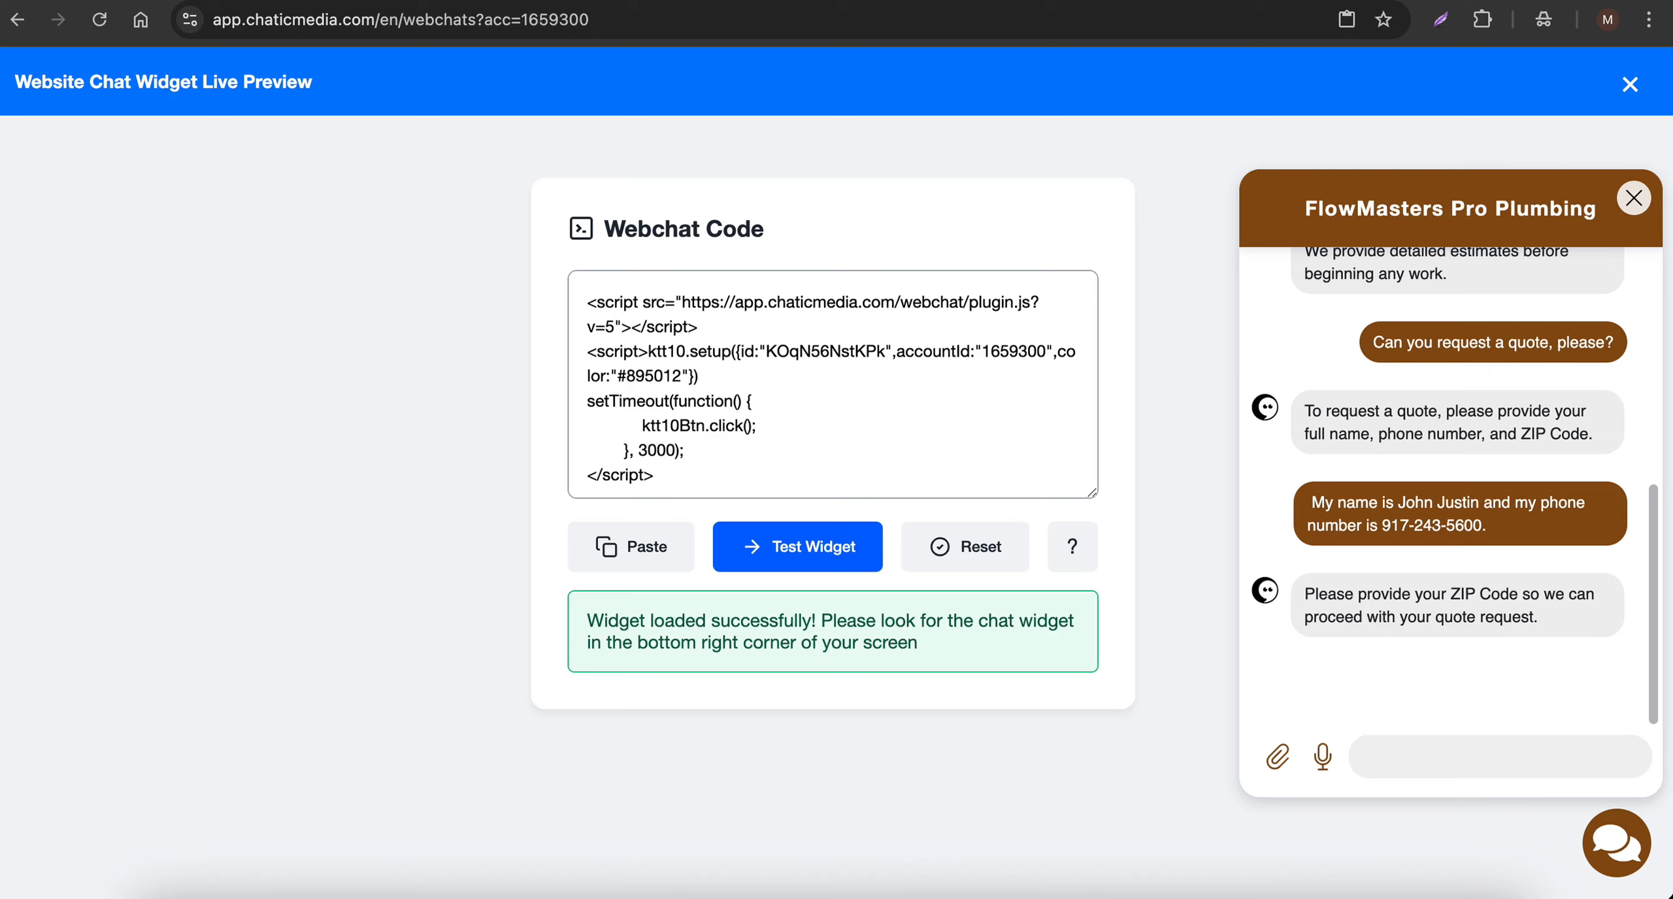
key("F5")
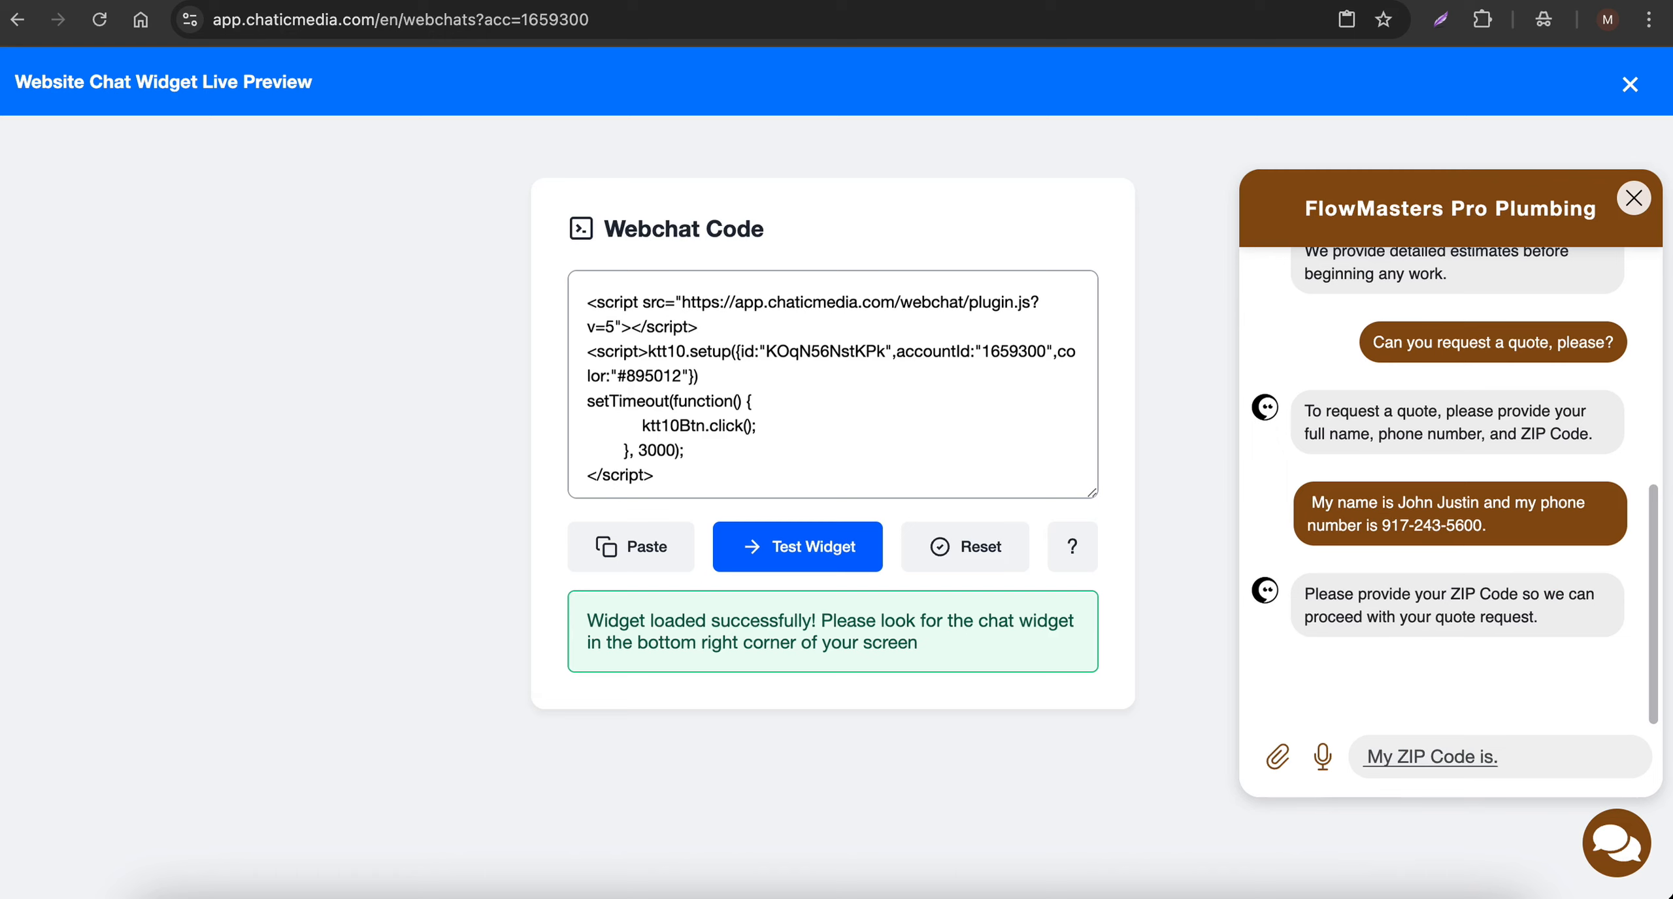
key("Return")
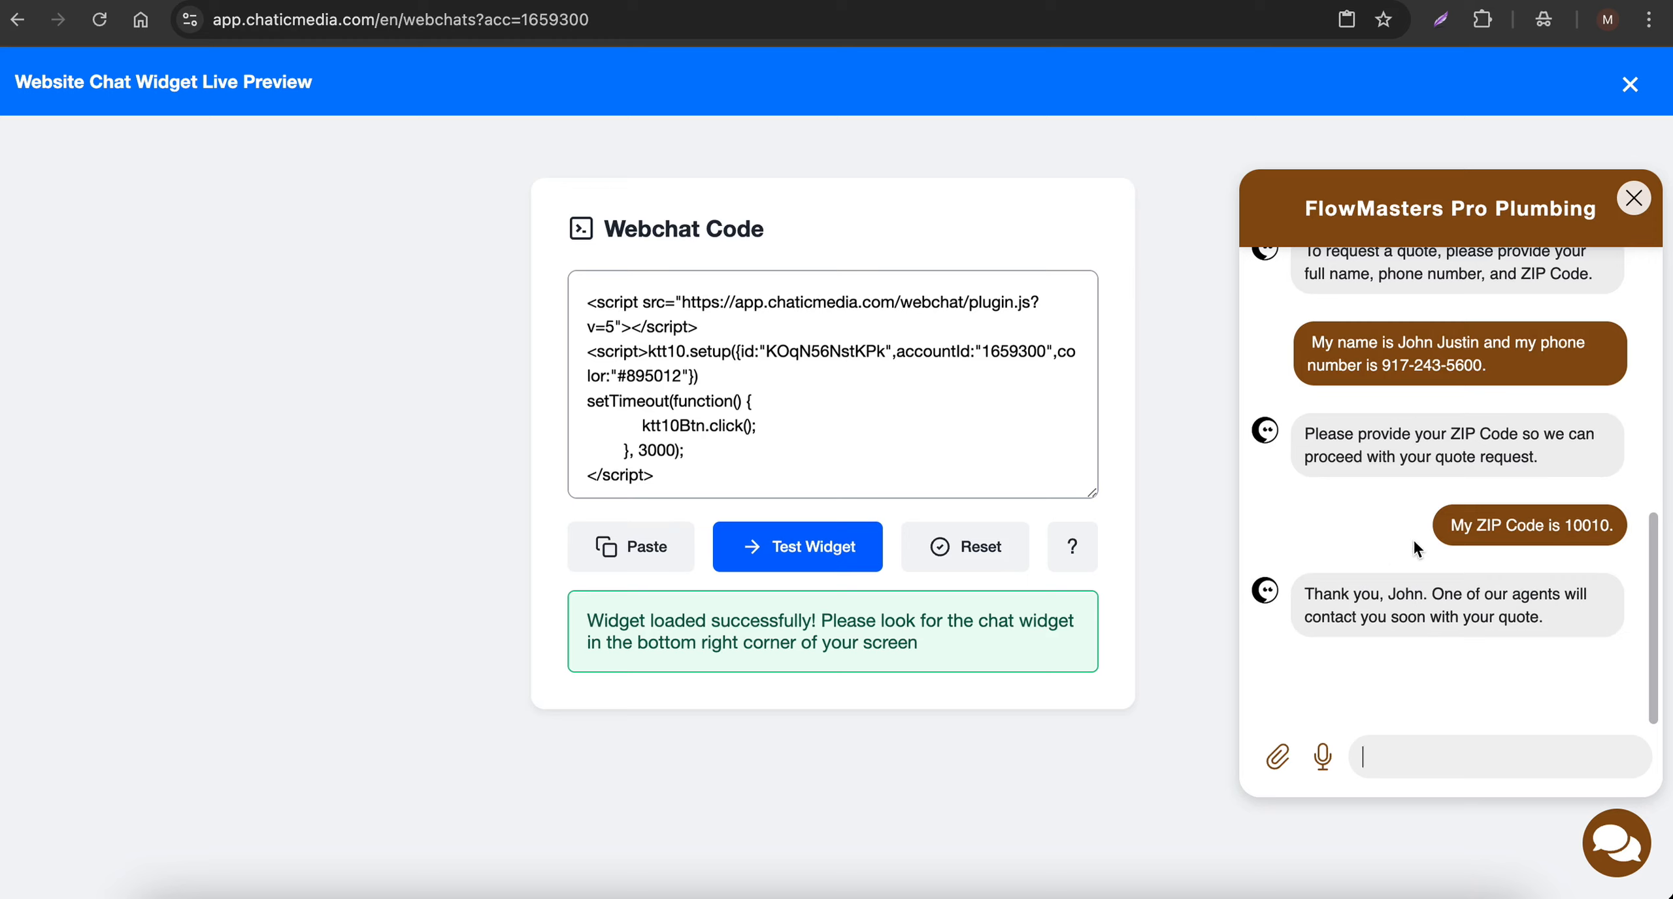
- Open the Inbox and examine the newest webchat conversation and the contact details captured from it
left_click(677, 0)
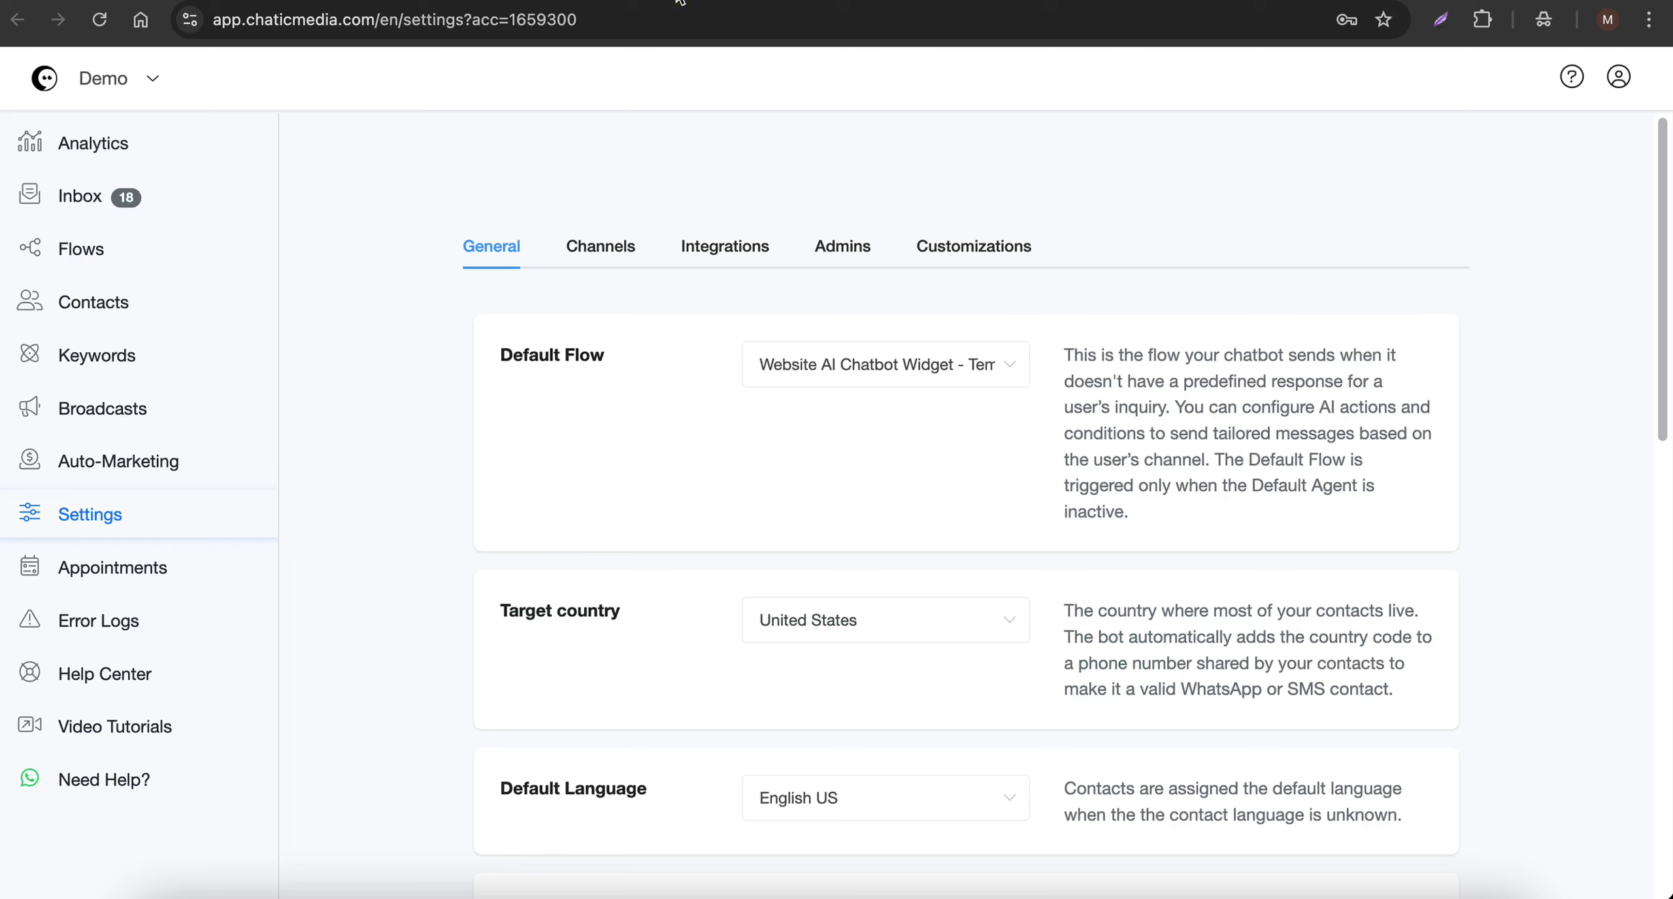
left_click(76, 199)
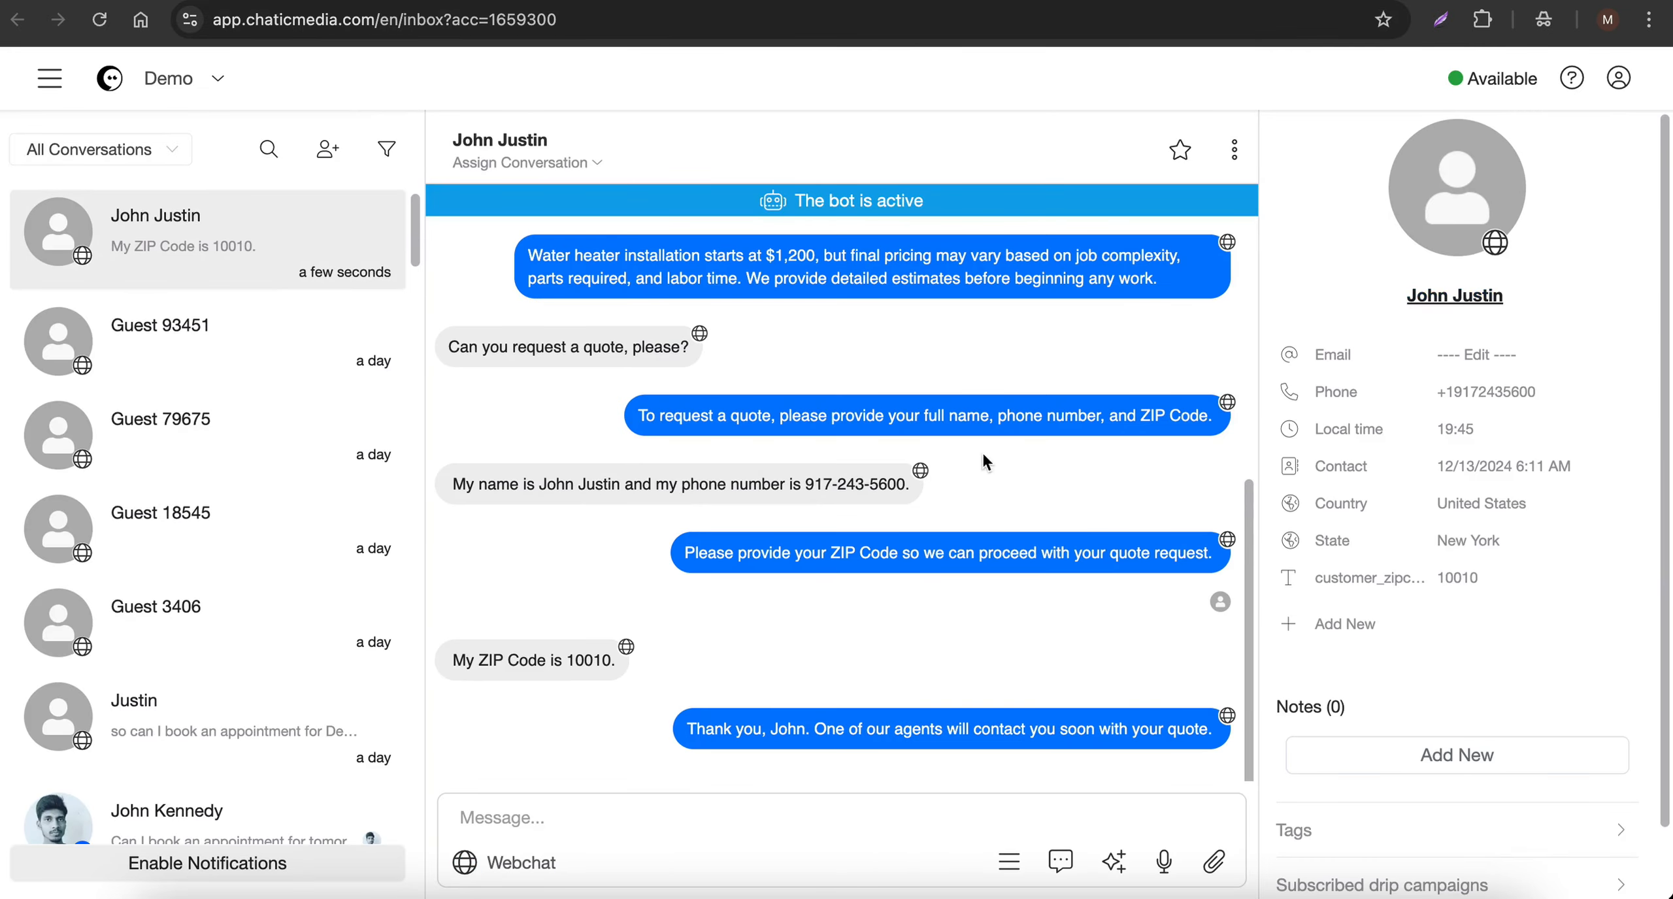
left_click_drag(788, 418, 1007, 417)
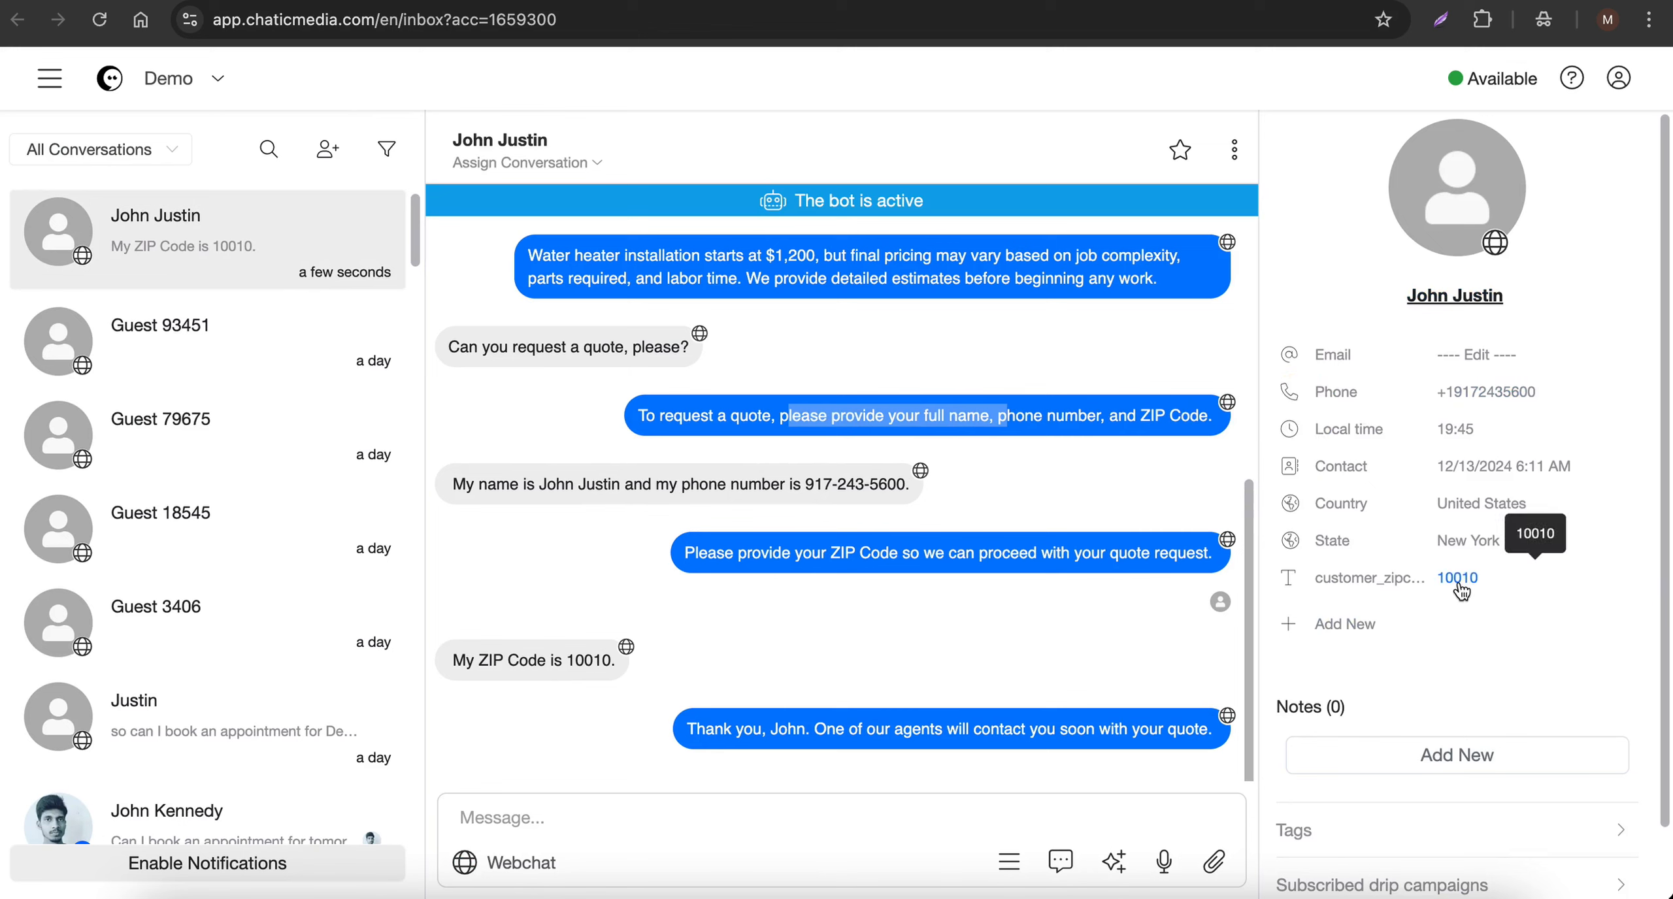
- Switch the reply channel of the newest customer's conversation from Webchat to SMS
left_click(552, 821)
left_click(552, 820)
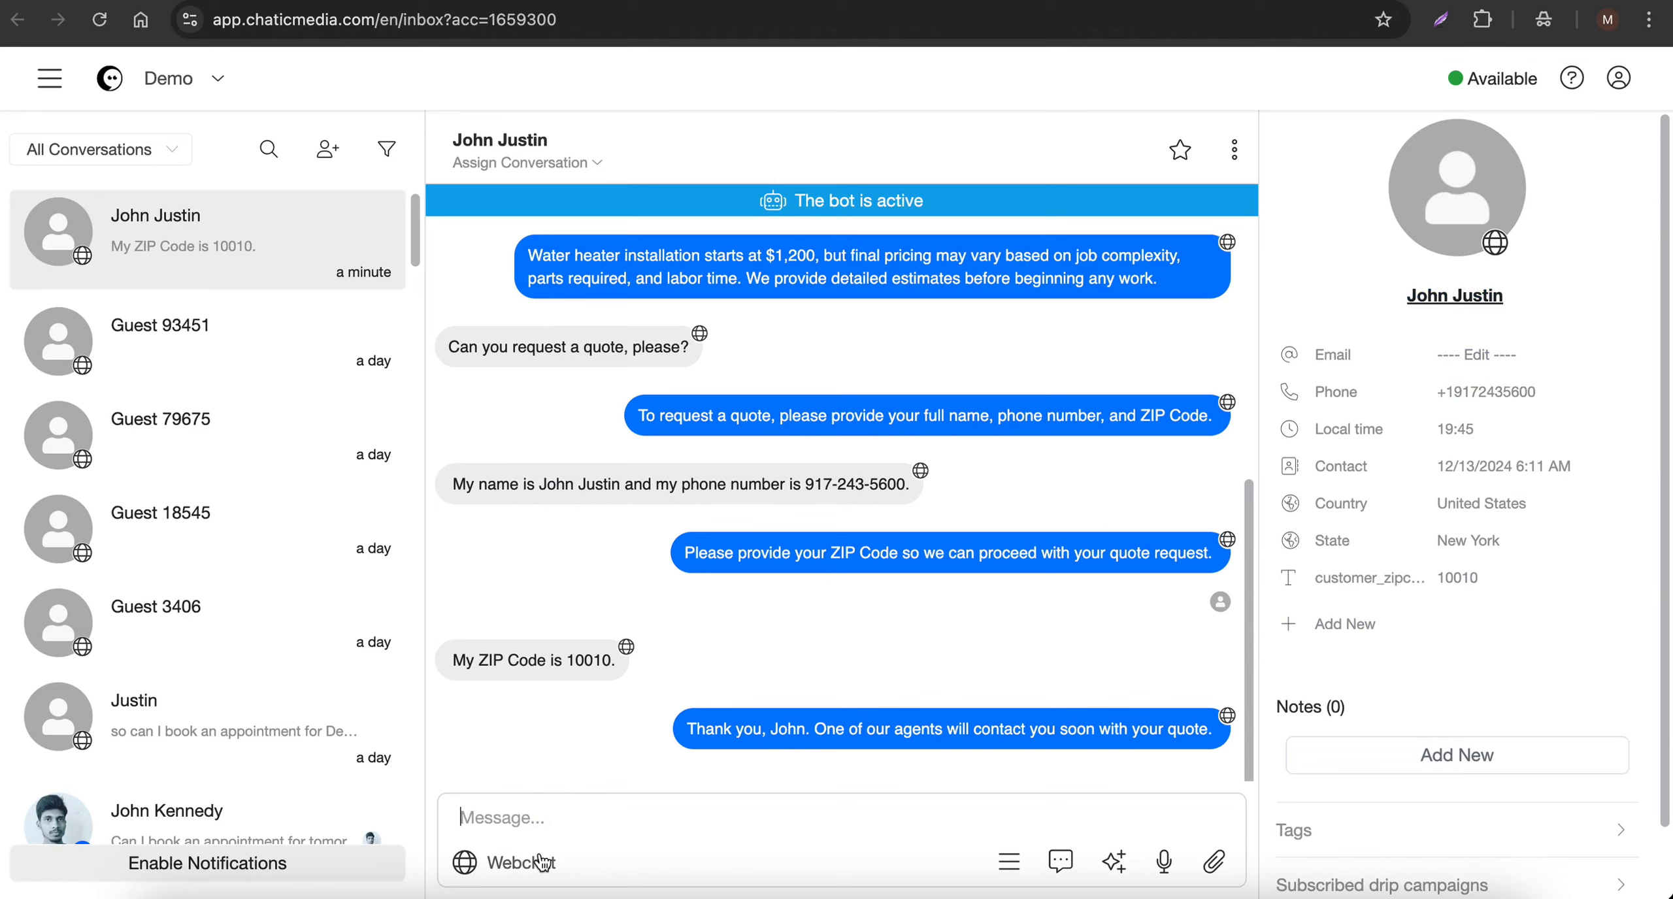
left_click(521, 876)
left_click(483, 781)
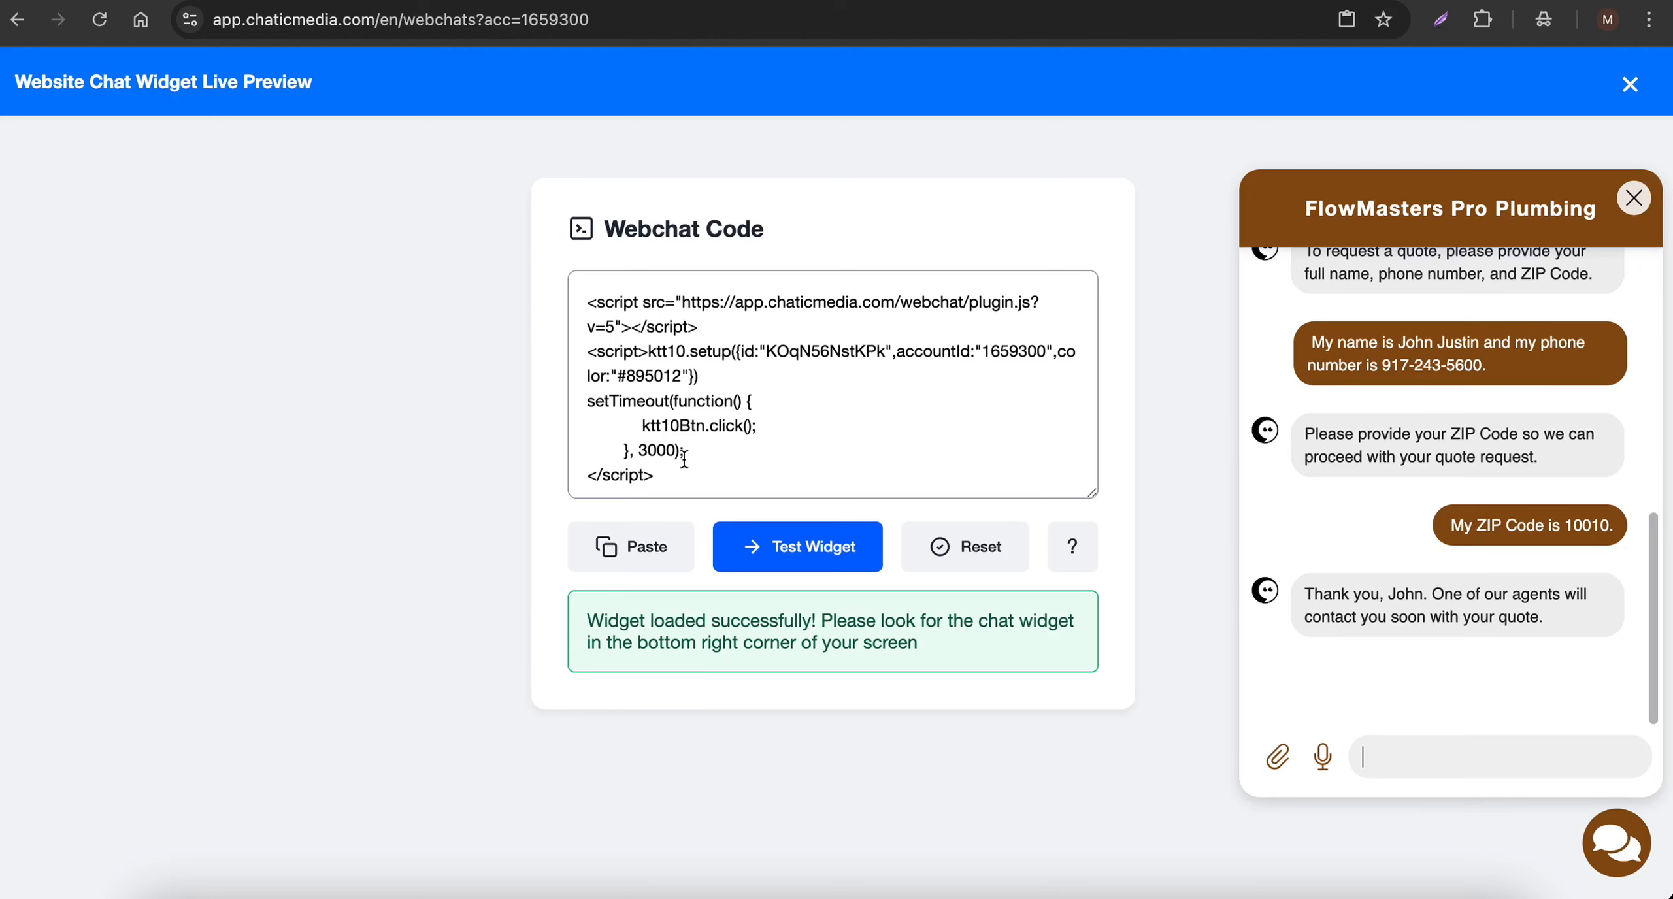
- Return to the live preview and select the entire webchat code, including the setTimeout snippet
left_click_drag(714, 480, 583, 278)
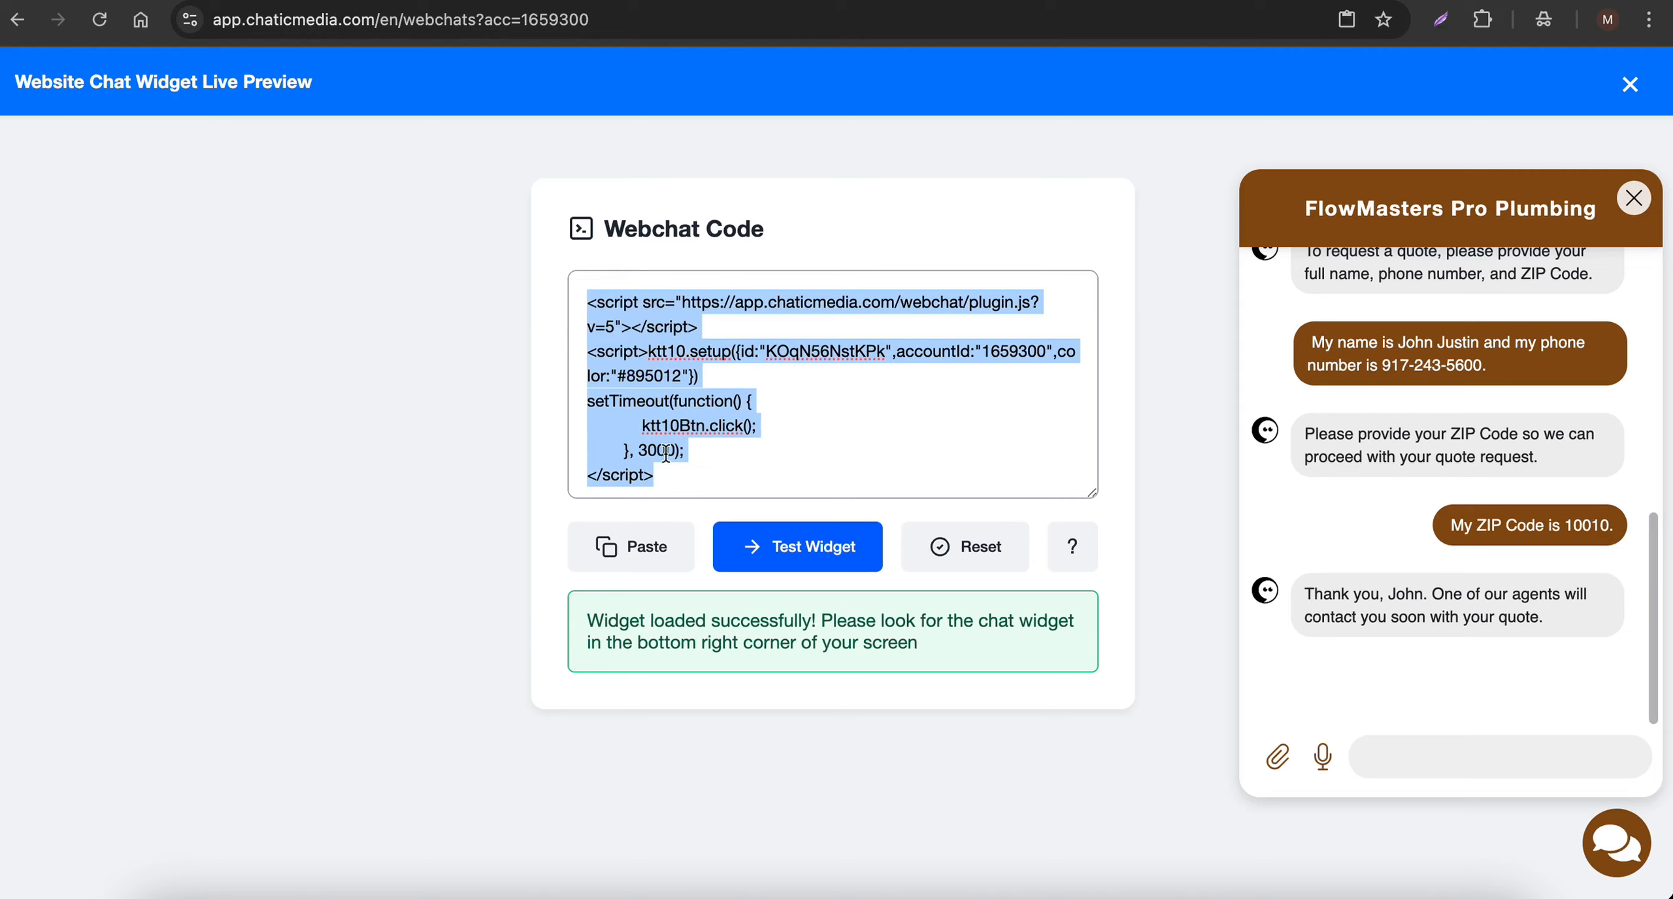